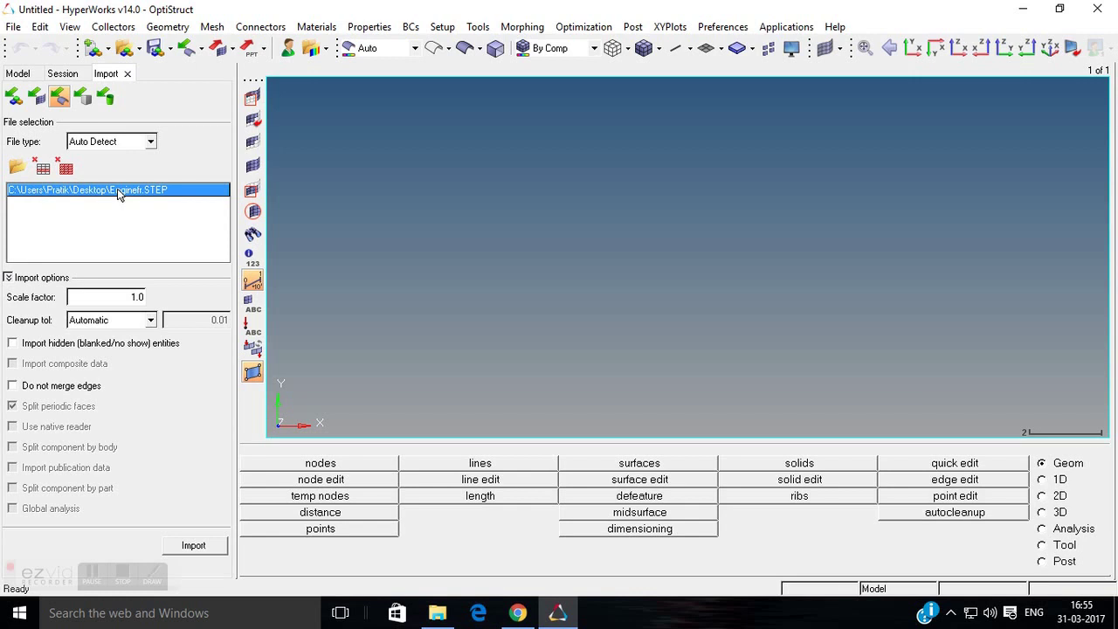
- Import the Enginefr.STEP geometry with automatic cleanup tolerance and display its surfaces shaded with edges
click(196, 547)
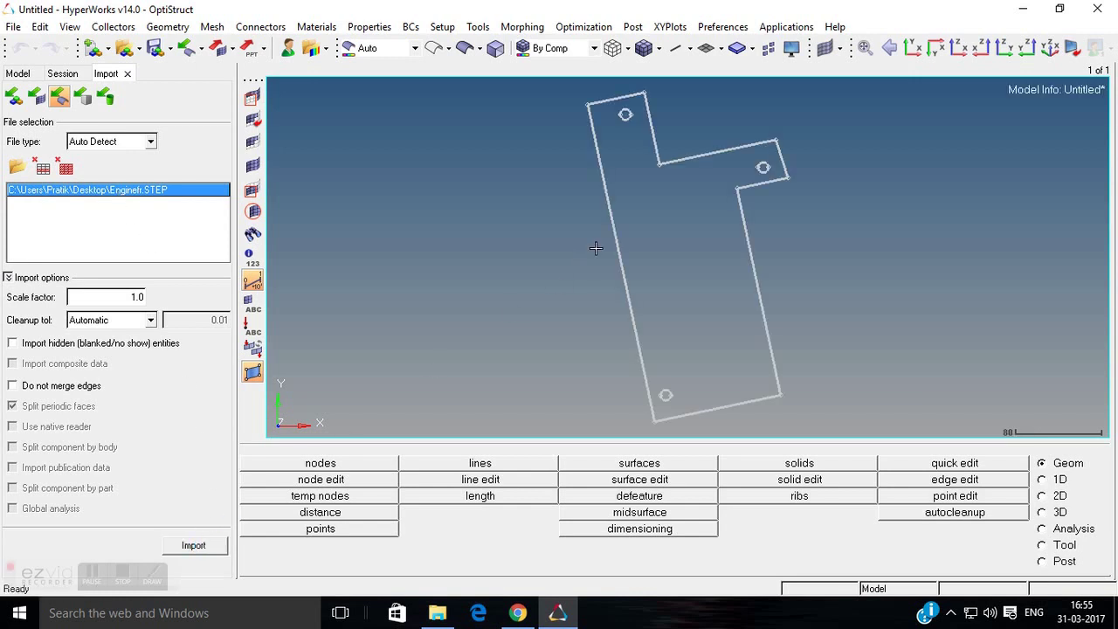
click(465, 49)
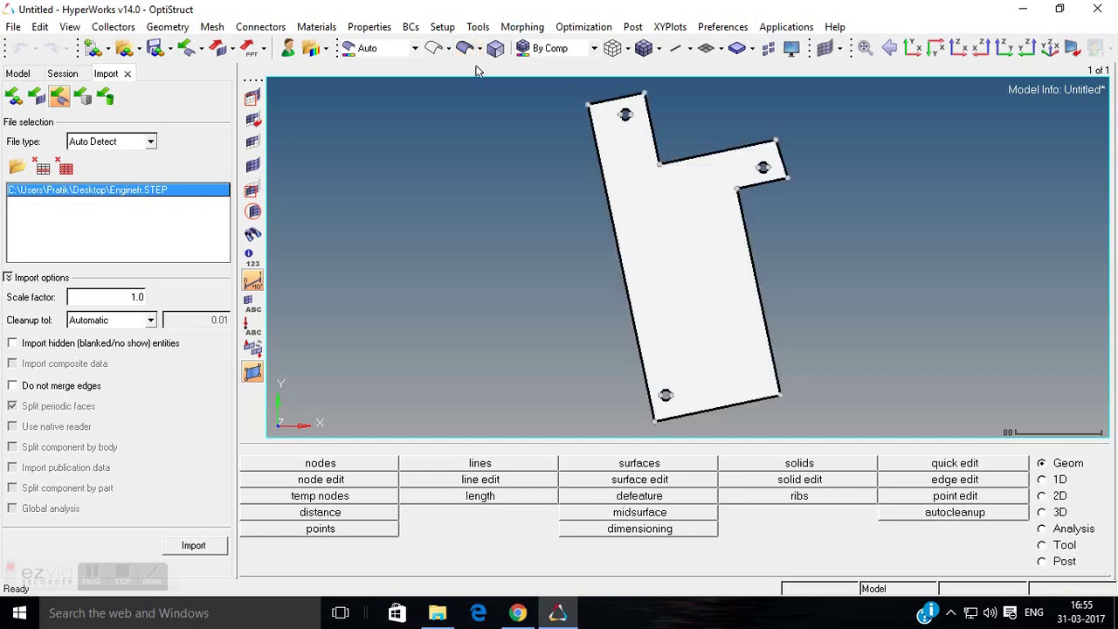
mouse_move(785, 268)
ctrl+mouse_down()
mouse_move(800, 280)
mouse_move(725, 219)
mouse_move(638, 192)
mouse_move(599, 239)
ctrl+mouse_up()
ctrl+drag(748, 265, 899, 310)
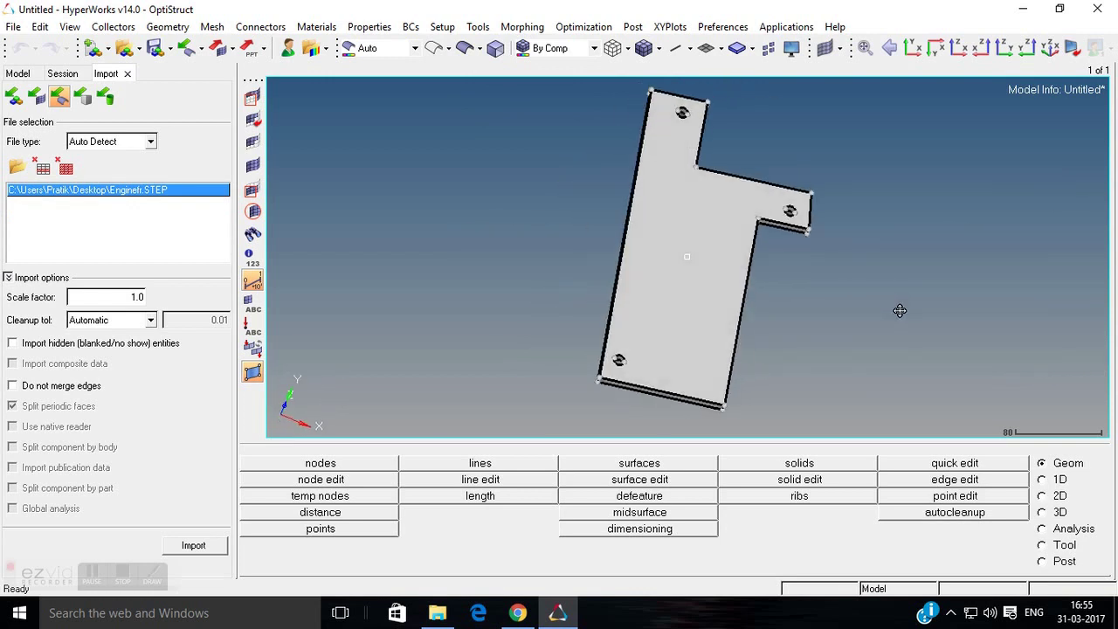
ctrl+drag(879, 246, 604, 230)
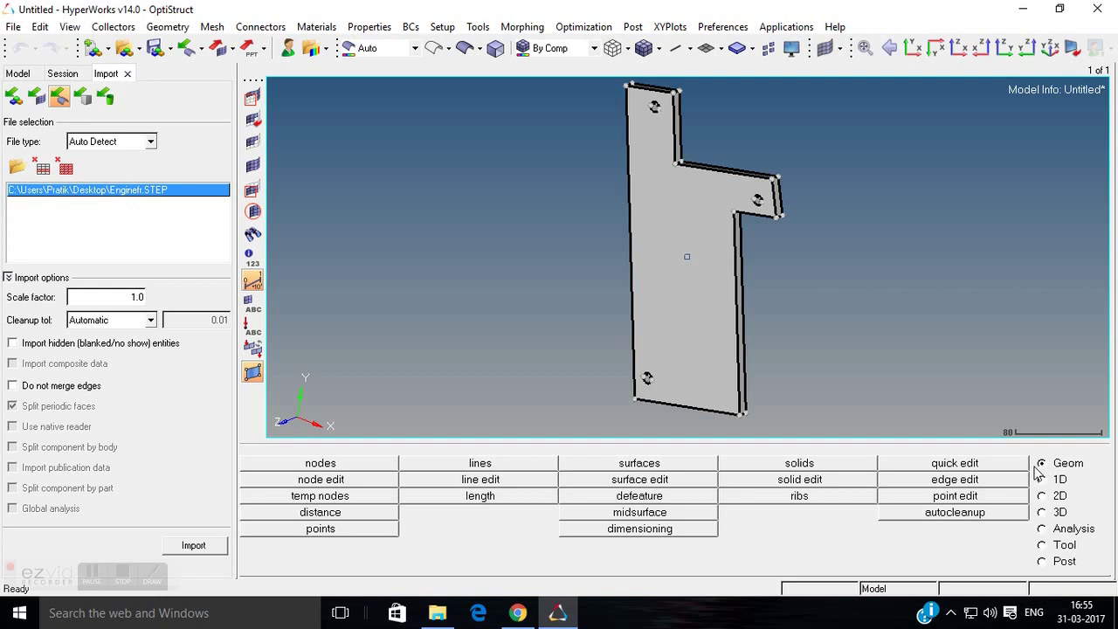
- Extract the midsurface of the imported plate by auto extraction with the closed solid option
click(664, 515)
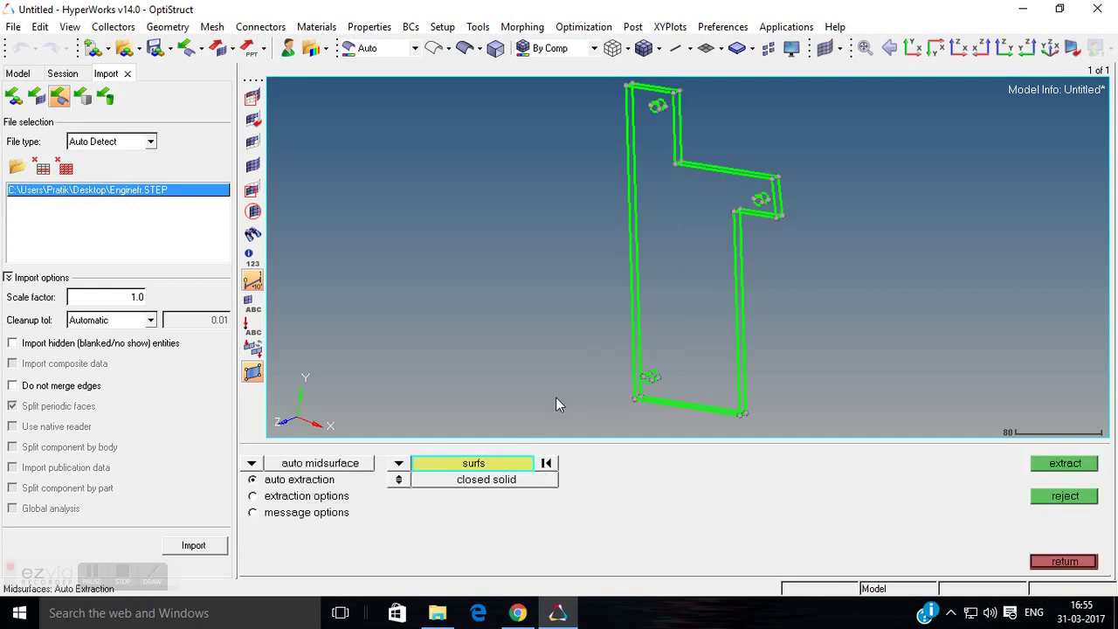
click(671, 296)
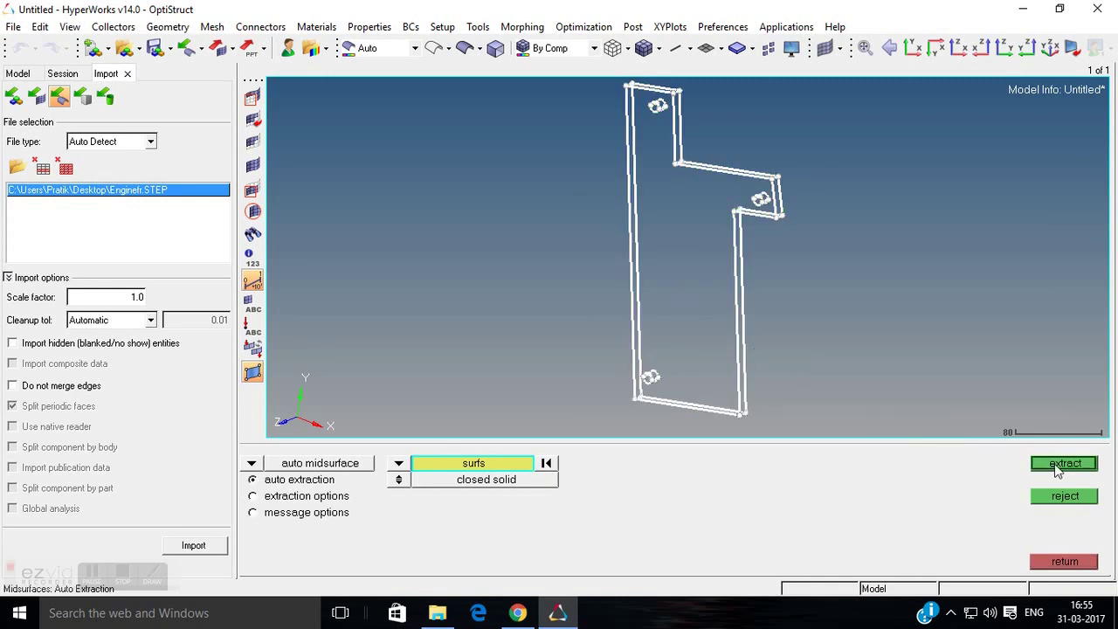
click(1065, 464)
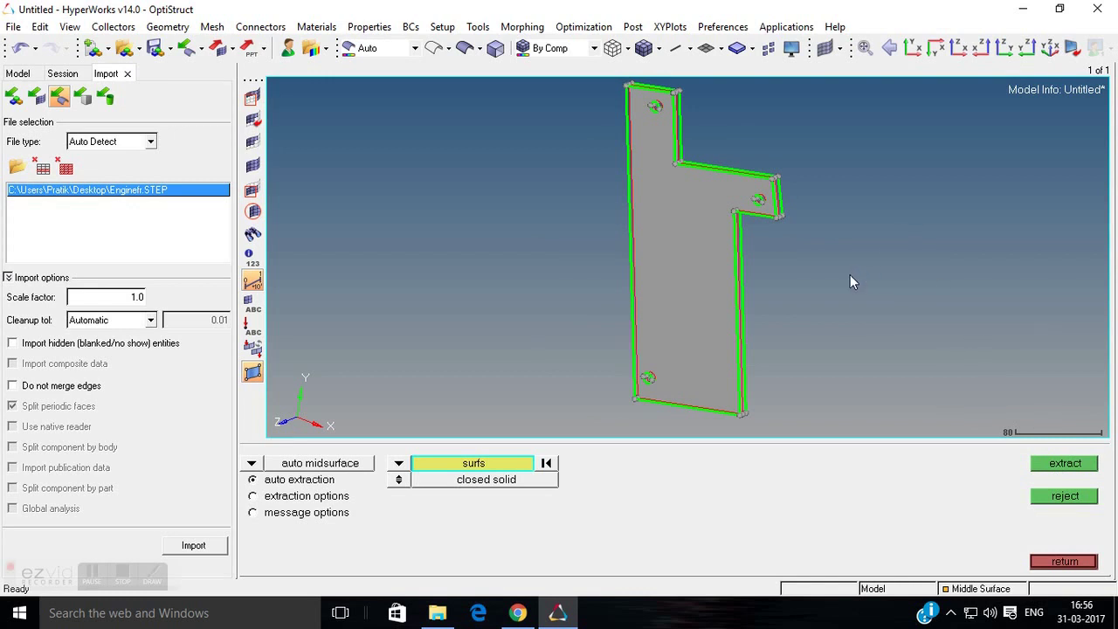
mouse_move(848, 283)
ctrl+mouse_down()
mouse_move(496, 245)
mouse_move(780, 251)
mouse_move(818, 305)
mouse_move(786, 297)
ctrl+mouse_up()
- Hide the geometry of the Enginefr component so only the Middle Surface component is displayed
click(127, 74)
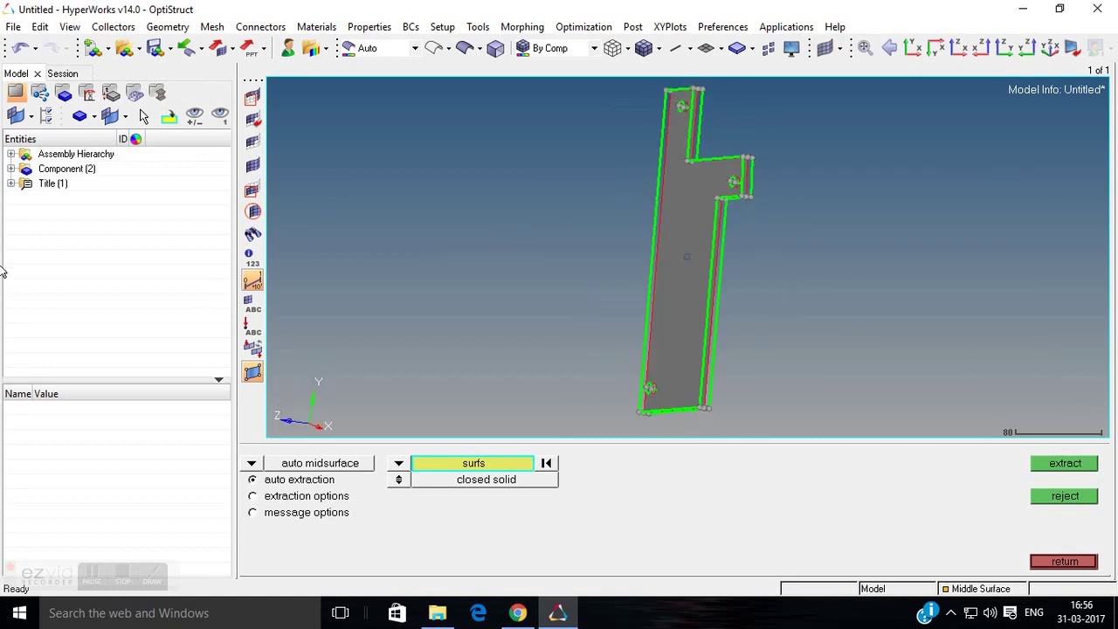
double_click(41, 170)
click(41, 185)
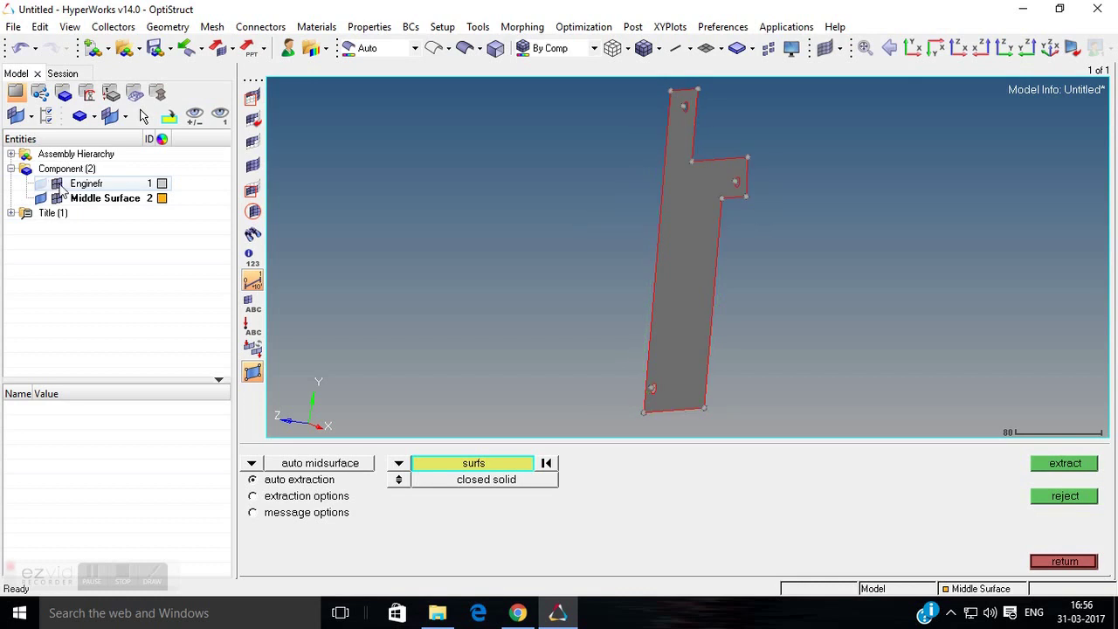
ctrl+drag(655, 211, 725, 156)
click(1065, 556)
- Change the colour of the Middle Surface component to light blue
click(163, 198)
click(163, 198)
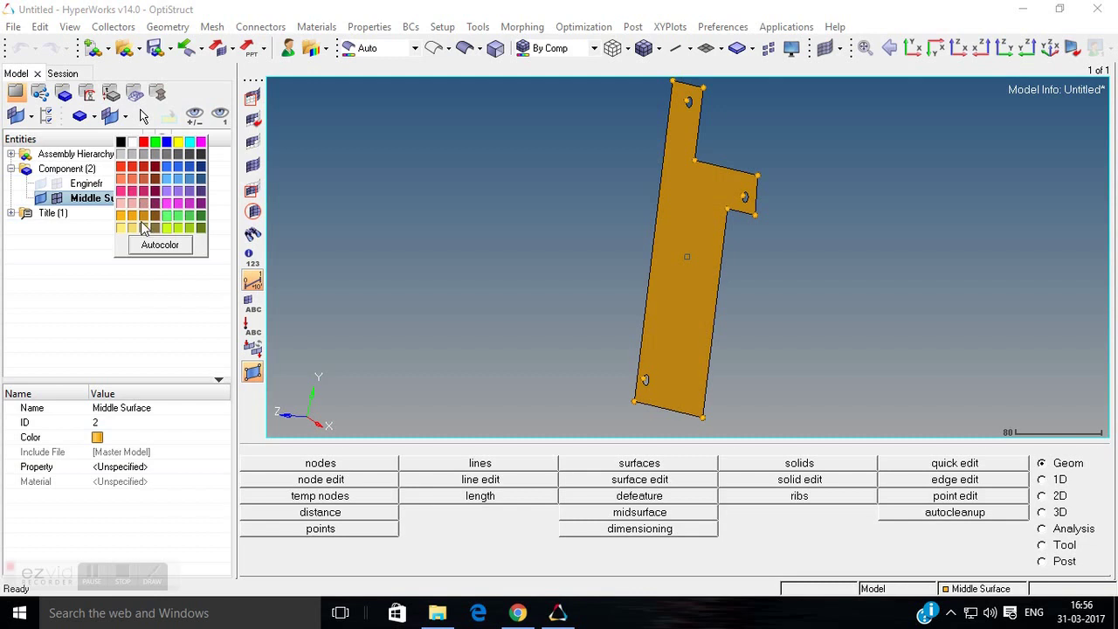
click(171, 178)
mouse_move(822, 138)
ctrl+mouse_down()
mouse_move(661, 183)
mouse_move(836, 107)
ctrl+mouse_up()
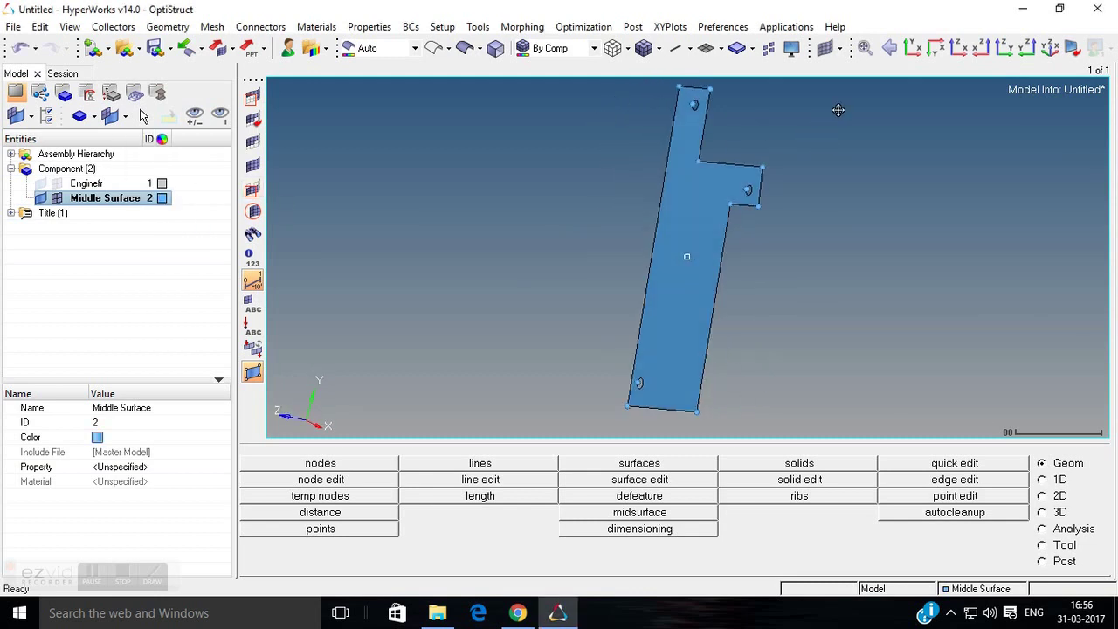
- Set the colour of the Middle Surface component to white
click(162, 199)
click(135, 152)
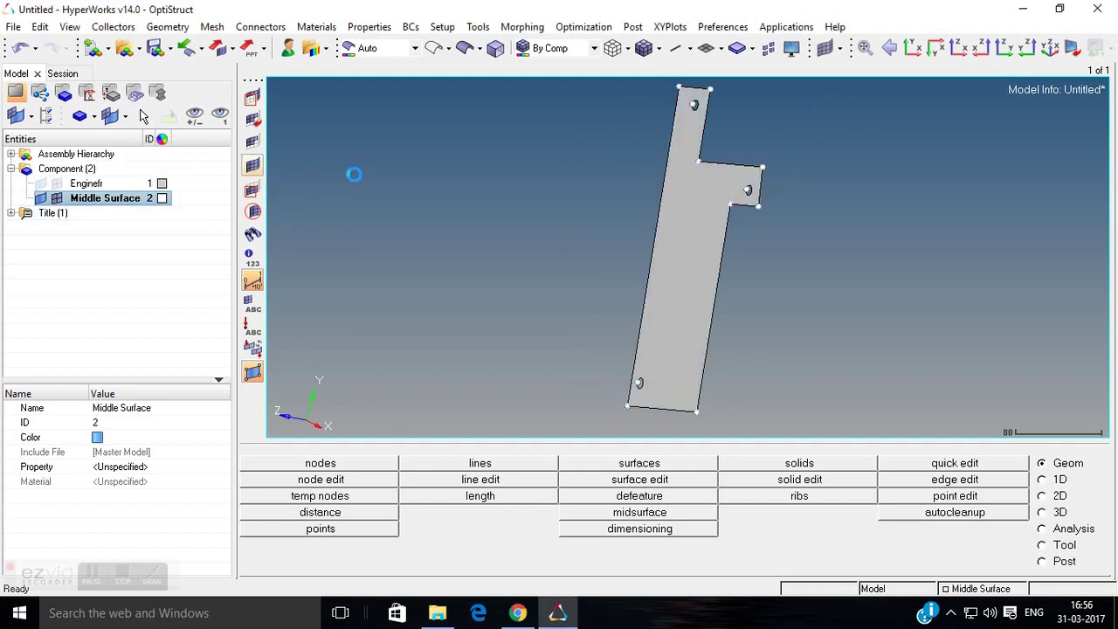
mouse_move(742, 145)
ctrl+mouse_down()
mouse_move(564, 233)
mouse_move(728, 150)
mouse_move(762, 249)
mouse_move(856, 351)
ctrl+mouse_up()
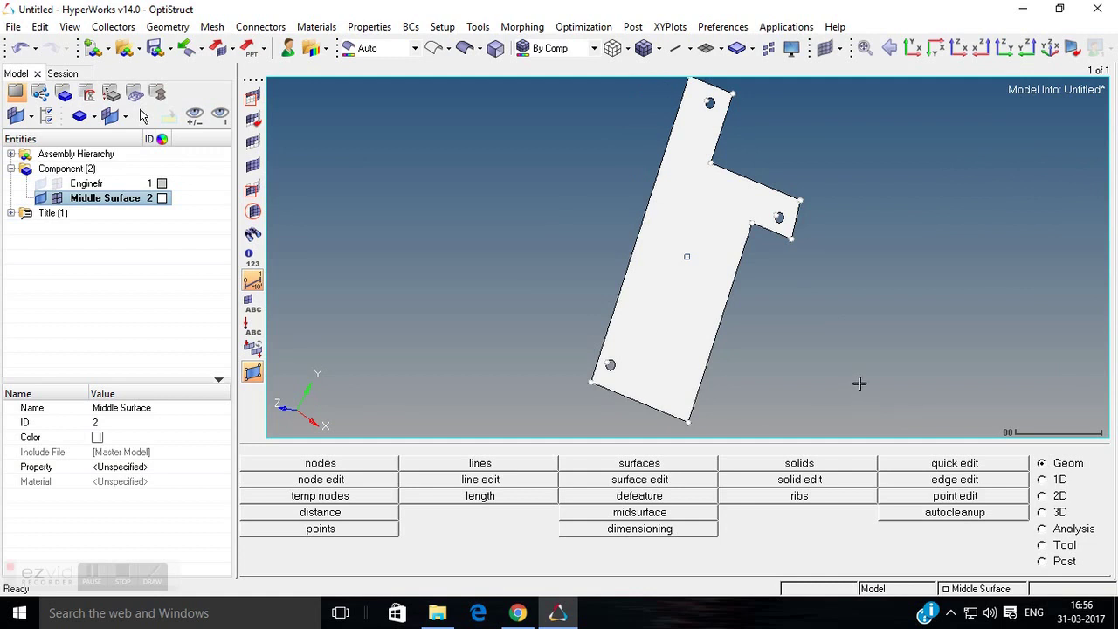
- Create an arc center node for the hole at the plate's upper end
key(F8)
click(296, 463)
scroll(678, 104, up, 6)
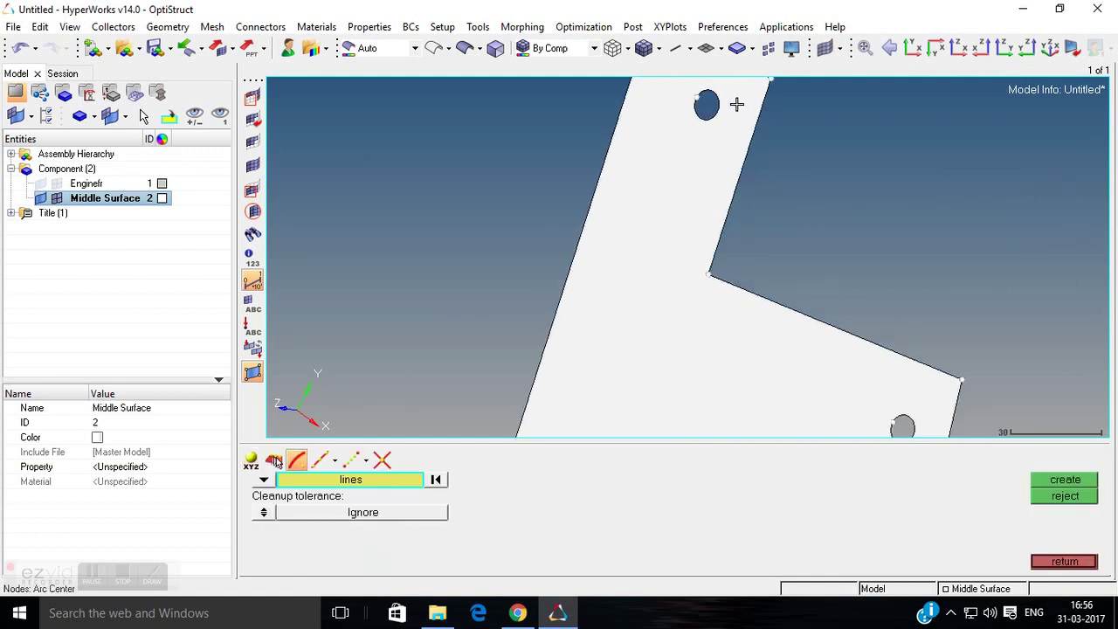
click(703, 108)
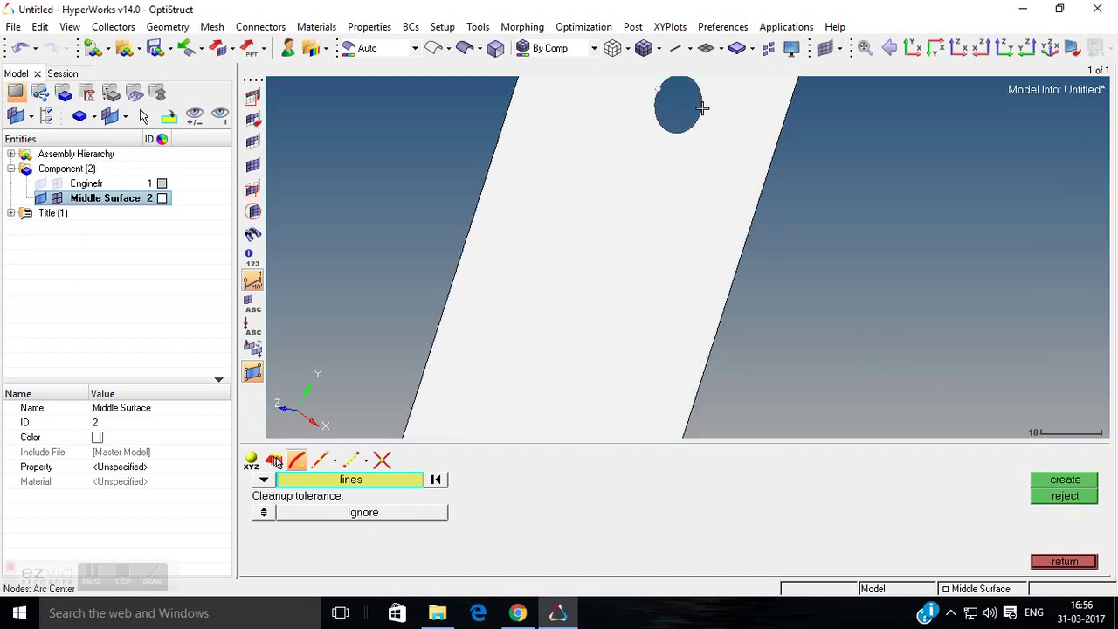
middle_click(936, 348)
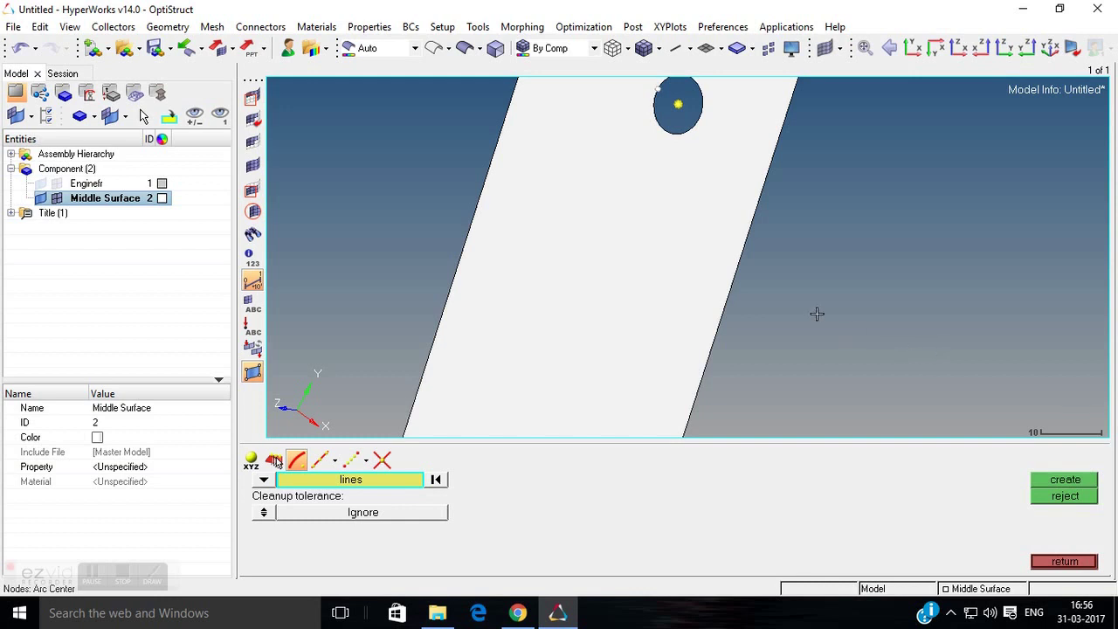
- Create an arc center node for the hole near the plate's lower corner
scroll(687, 288, down, 3)
ctrl+right_drag(695, 302, 759, 92)
ctrl+right_drag(718, 284, 780, 107)
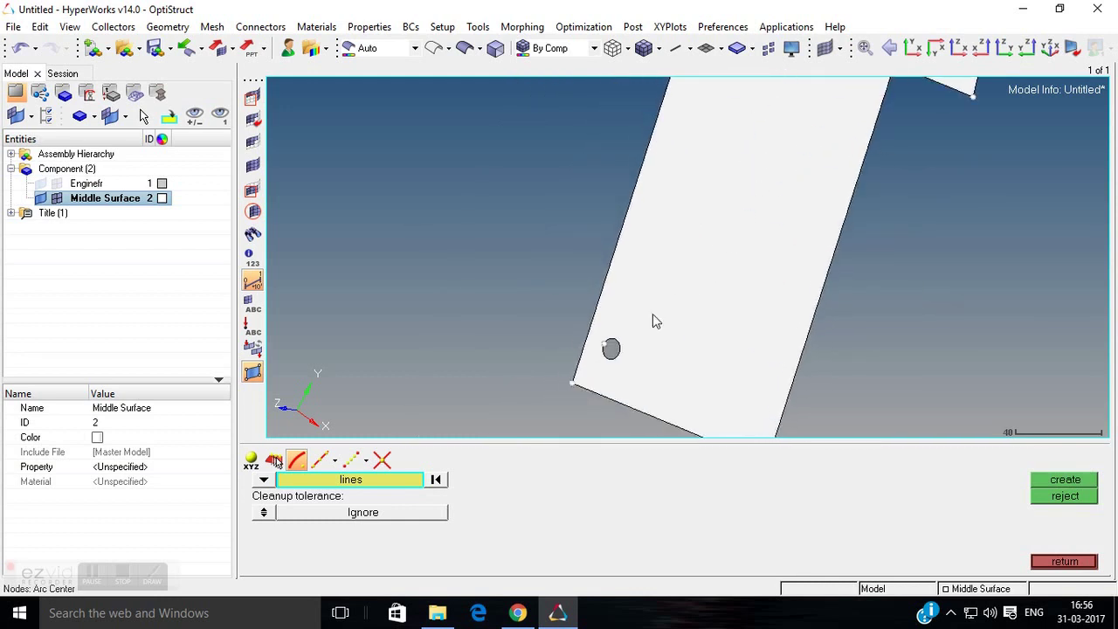
scroll(620, 340, up, 3)
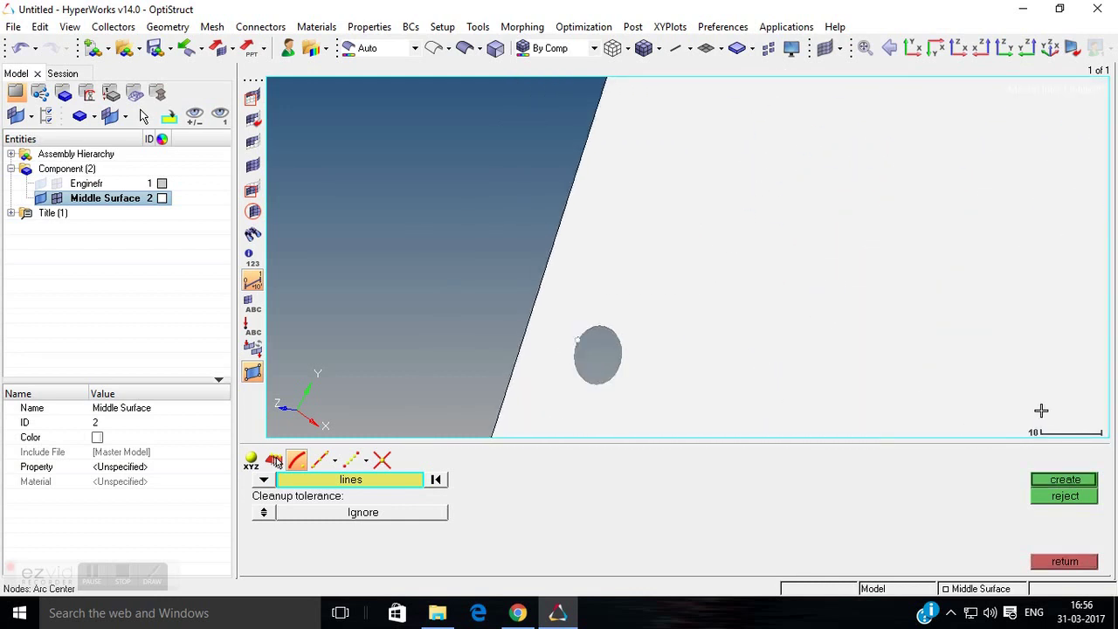
click(1056, 485)
- Create an arc center node for the hole in the plate's side arm and finish node creation
scroll(881, 265, down, 3)
ctrl+right_drag(952, 189, 530, 389)
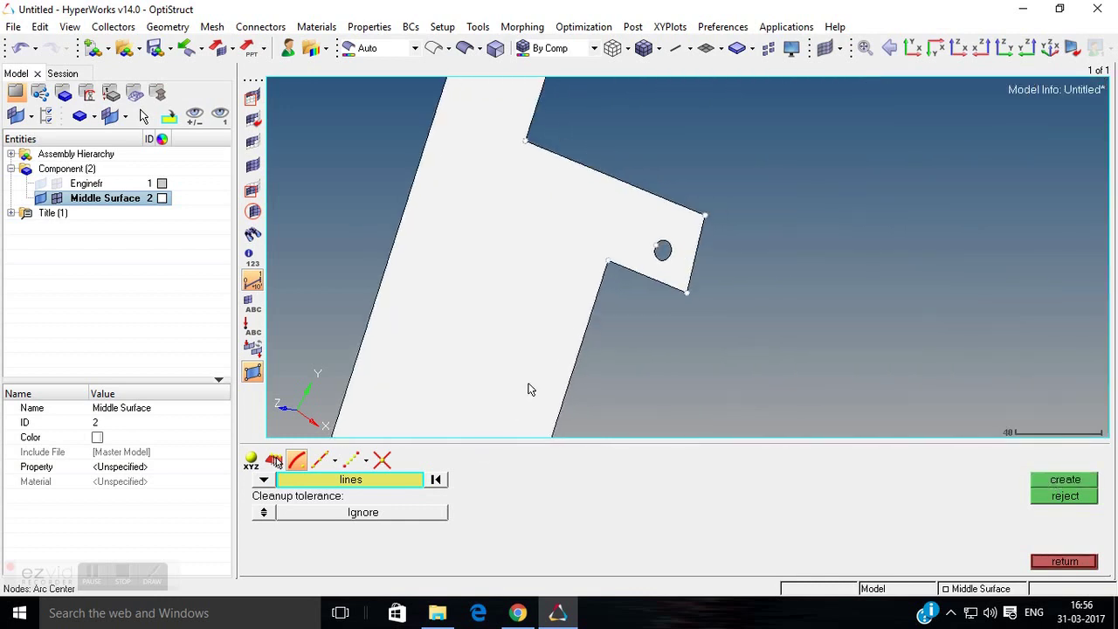
scroll(663, 251, up, 3)
middle_click(790, 274)
scroll(591, 321, down, 4)
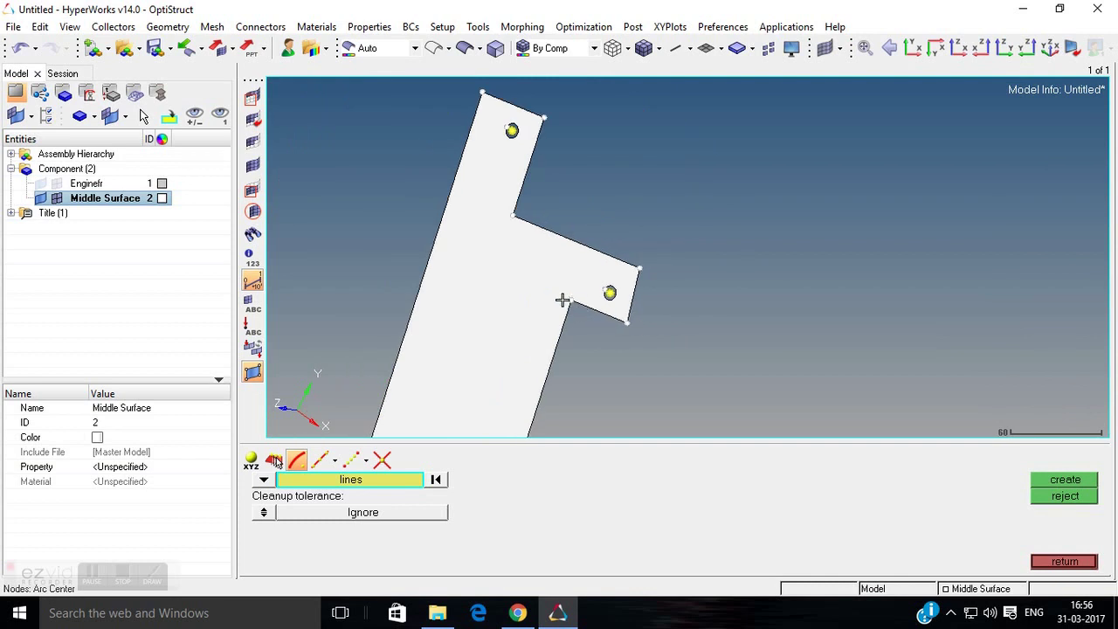
ctrl+scroll(563, 300, down, 2)
ctrl+right_drag(566, 296, 700, 191)
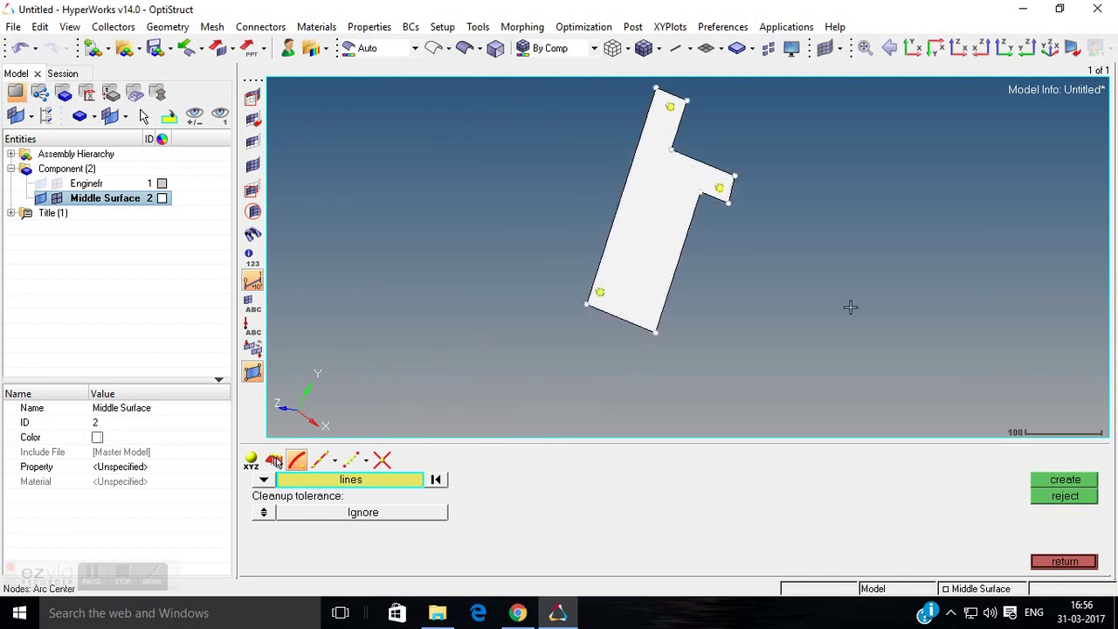
click(1049, 564)
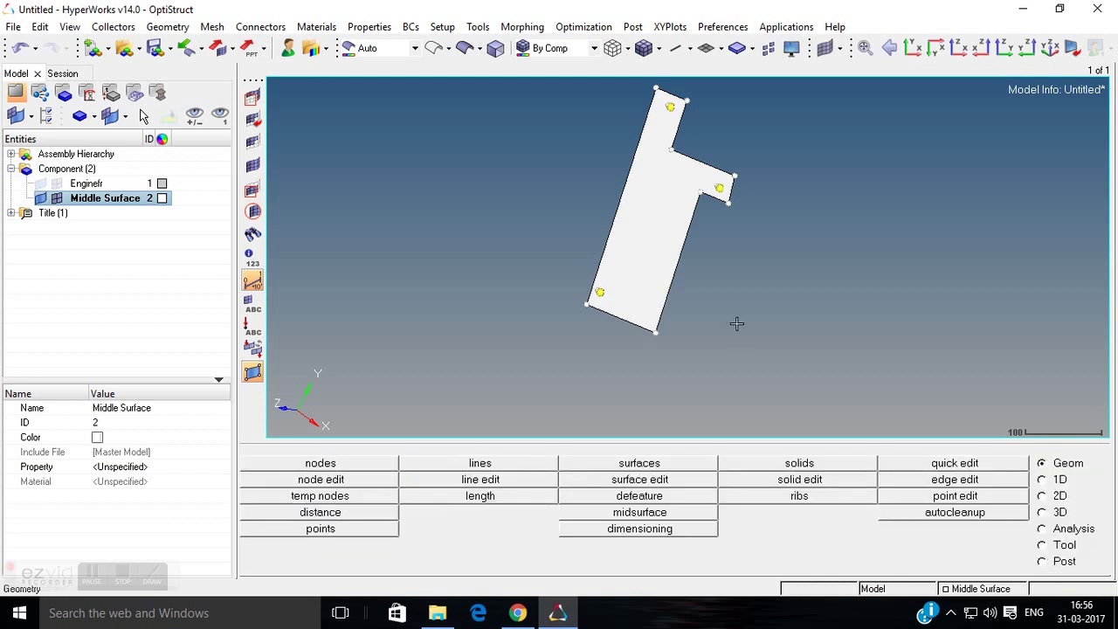
- Create a center-and-radius circle line of radius 10 normal to the z-axis at the upper hole's center node
click(480, 466)
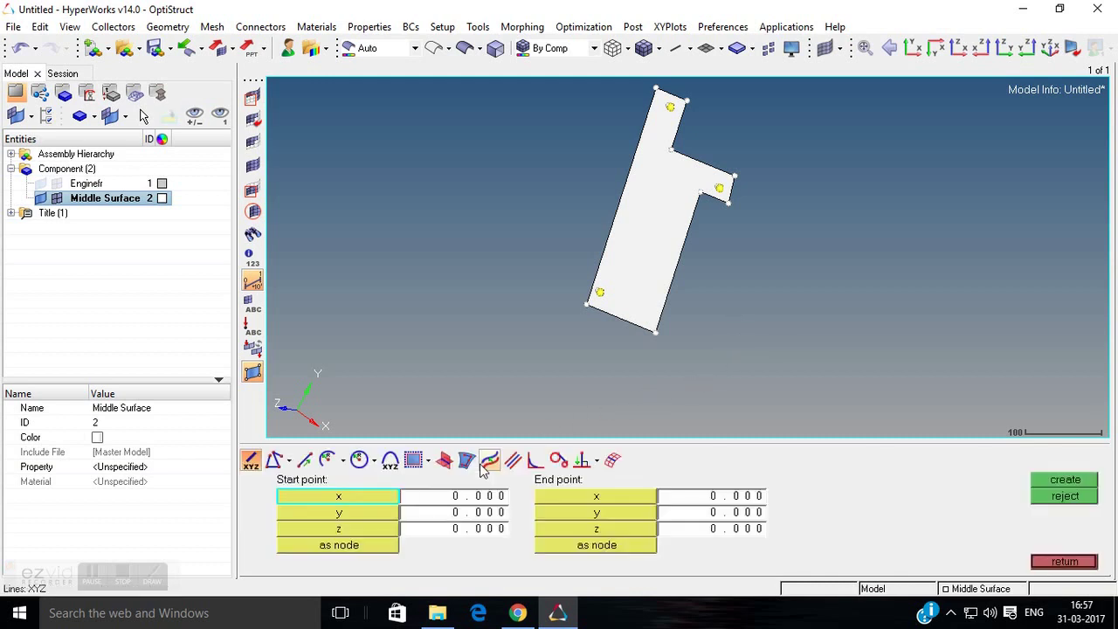
click(358, 461)
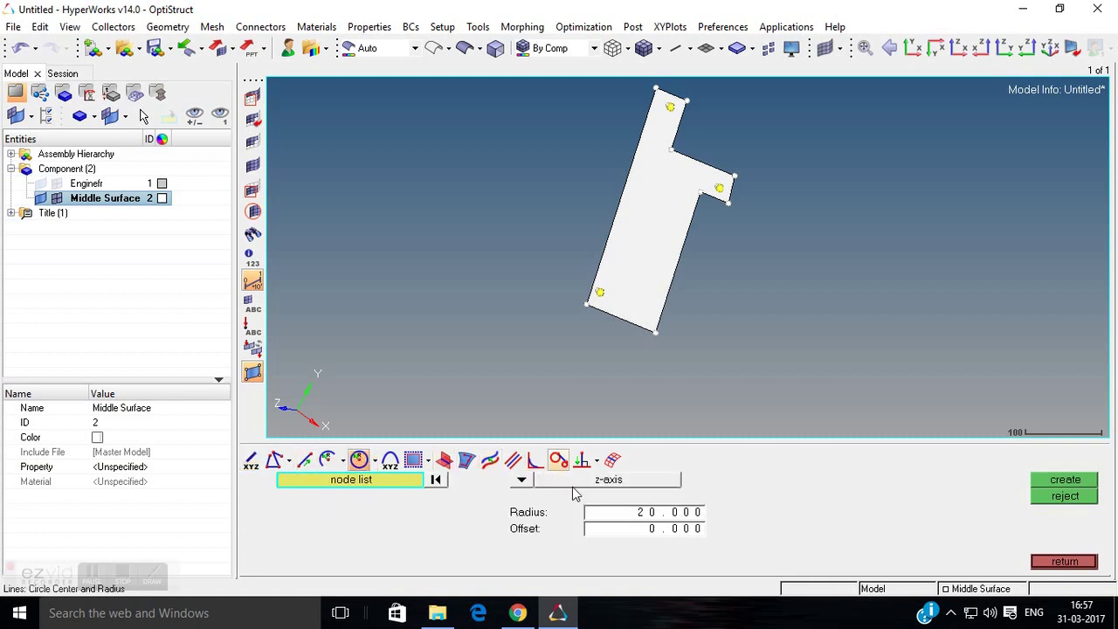
scroll(669, 108, up, 5)
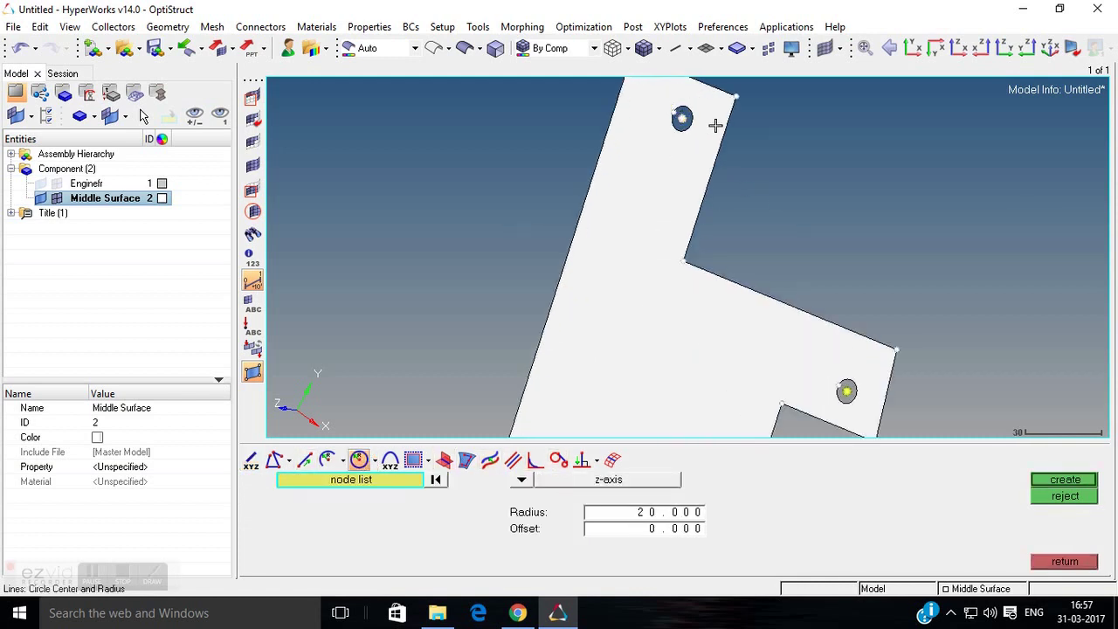
click(674, 512)
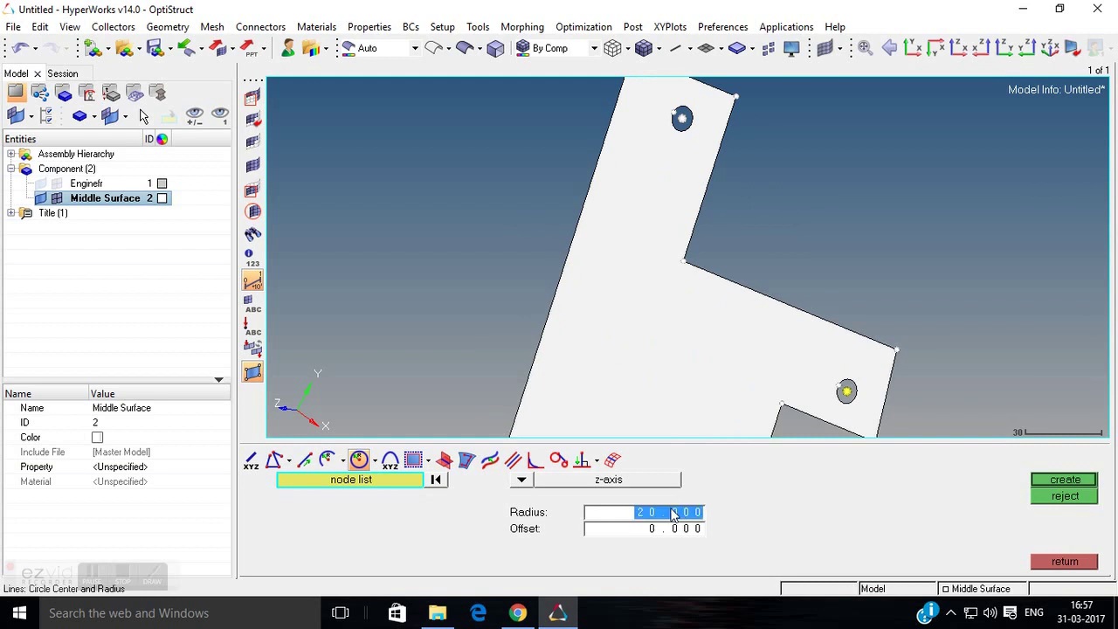
text(10)
click(1067, 482)
- Create a circle of radius 10 around the center node of the hole in the side arm
scroll(659, 90, up, 6)
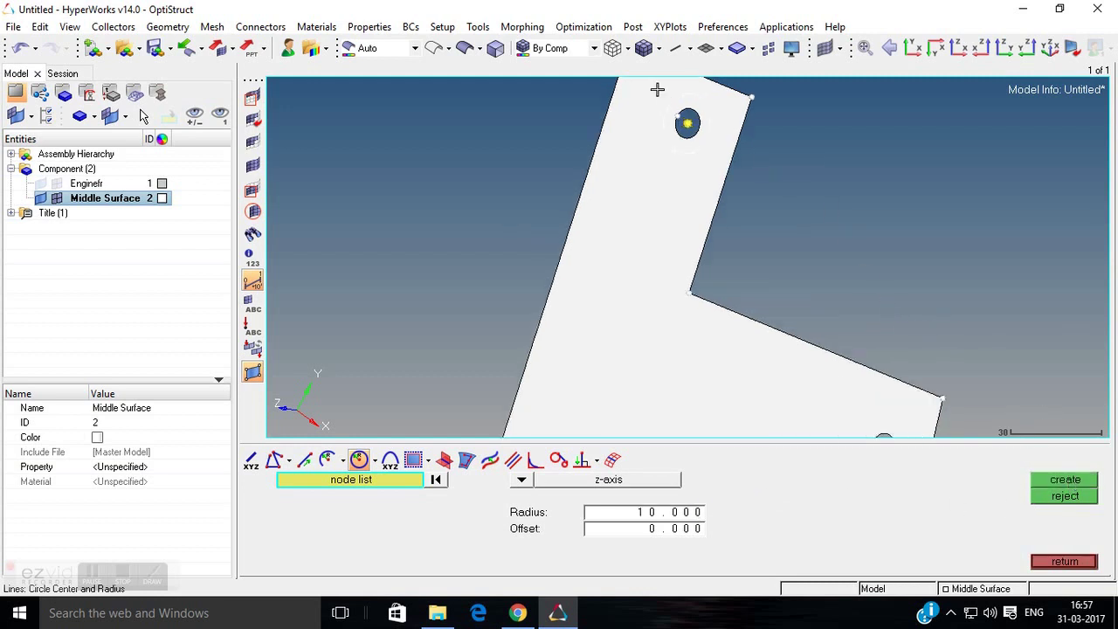
scroll(759, 140, down, 9)
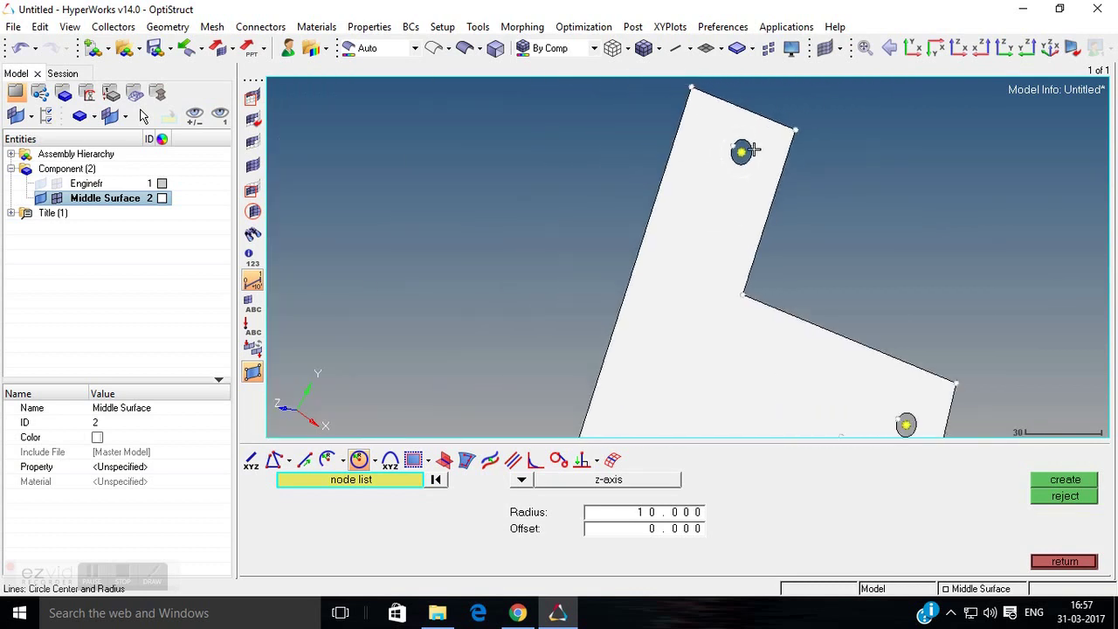
scroll(807, 253, up, 3)
scroll(808, 254, up, 3)
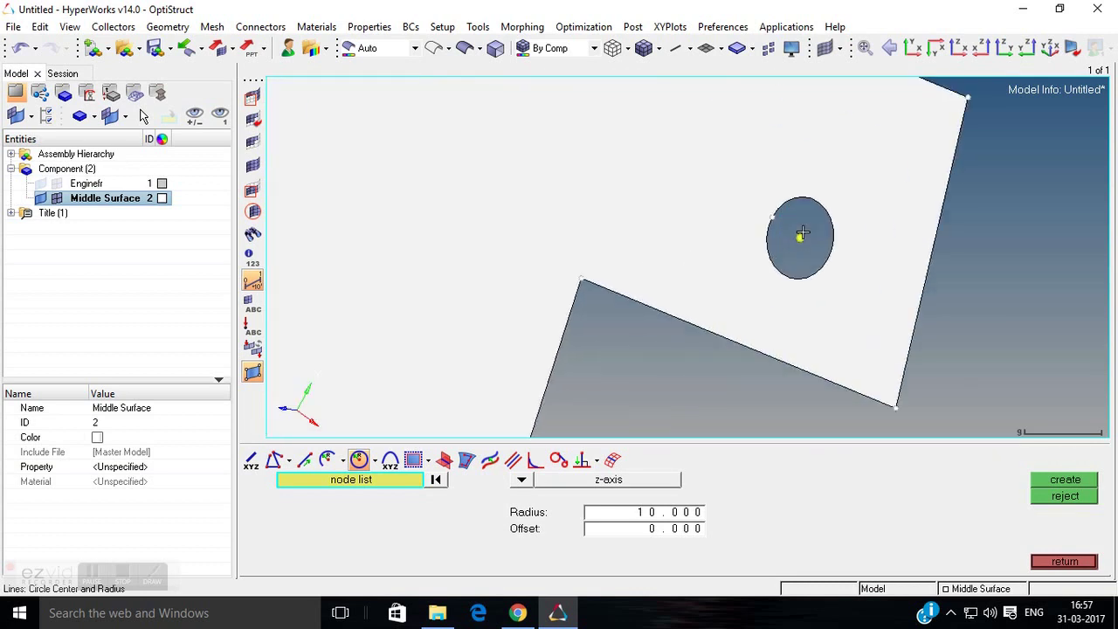
click(801, 238)
click(1054, 485)
- Create a circle of radius 10 around the center node of the lower hole and finish line creation
scroll(730, 373, down, 5)
scroll(847, 200, up, 6)
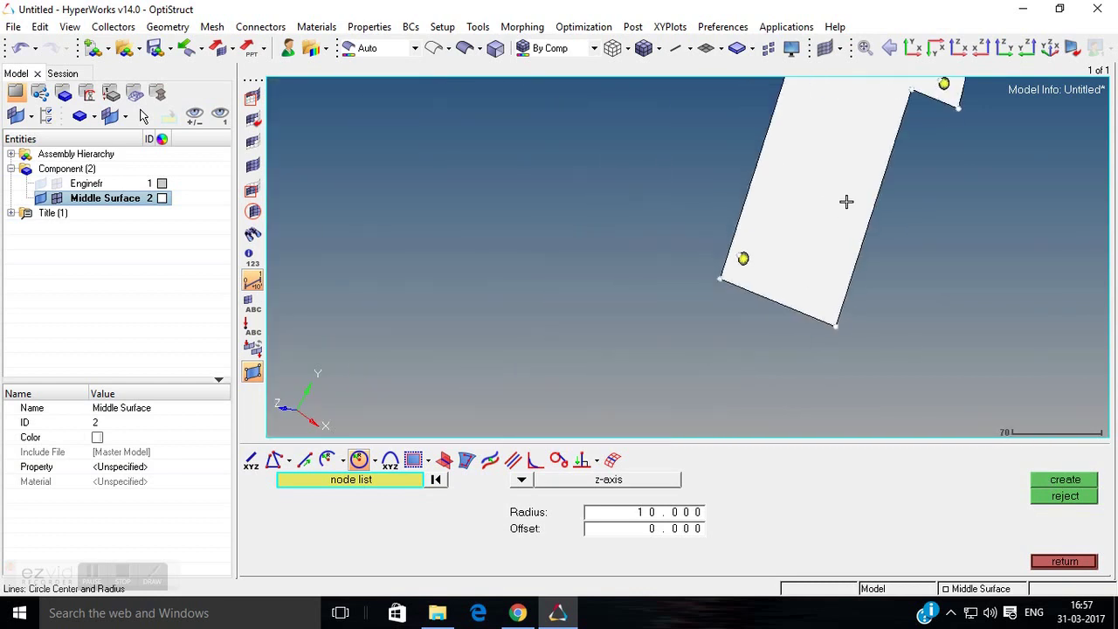
click(607, 236)
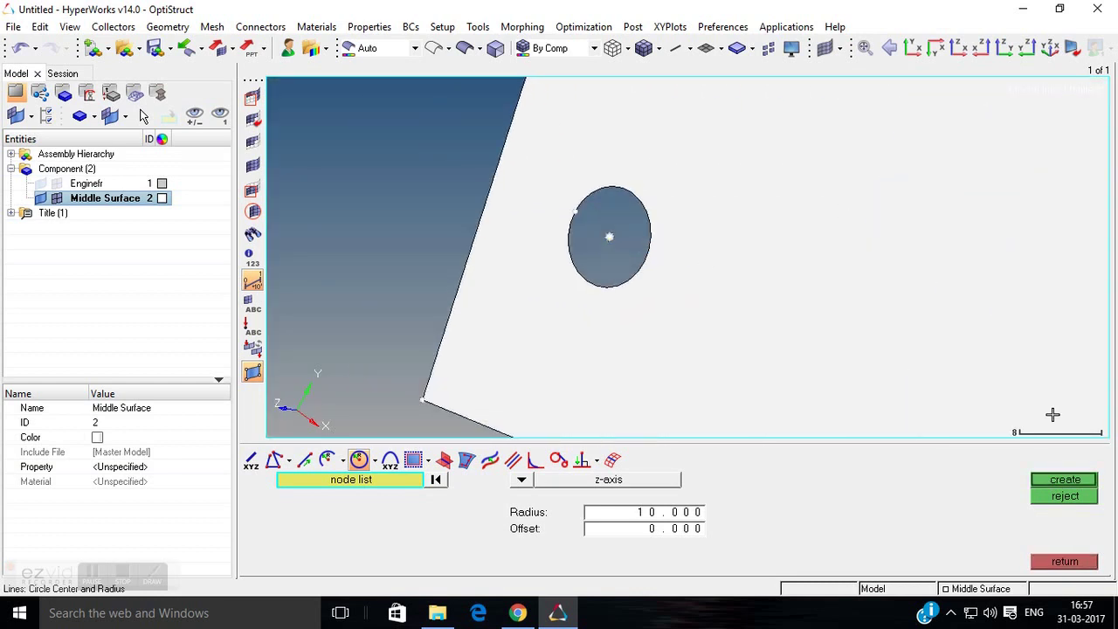
click(1067, 483)
scroll(871, 289, down, 1)
scroll(871, 290, down, 1)
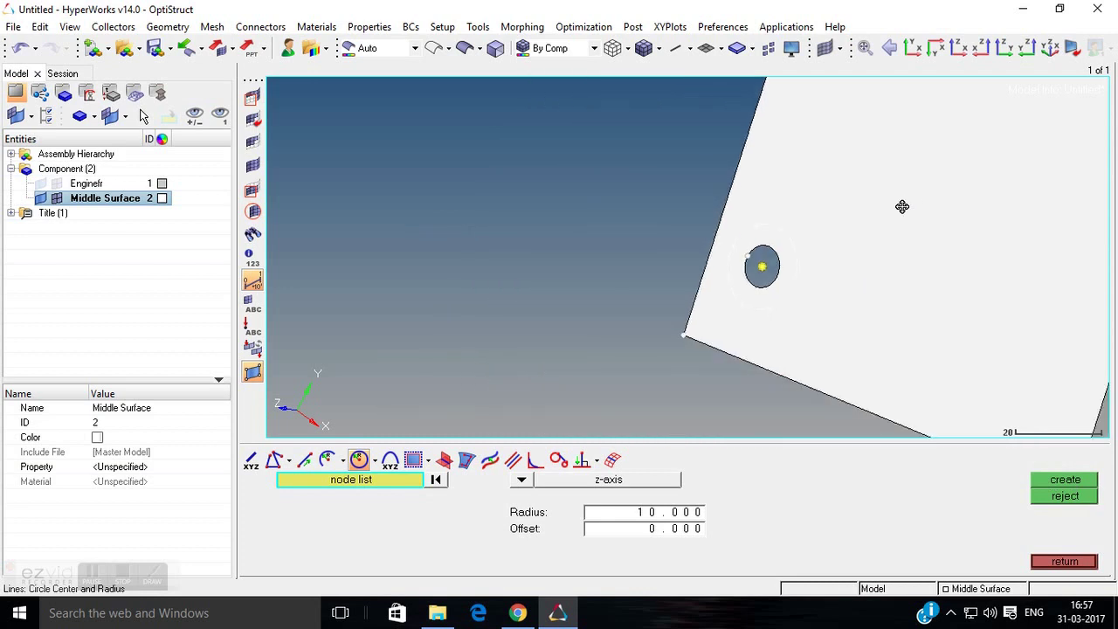
scroll(656, 317, down, 6)
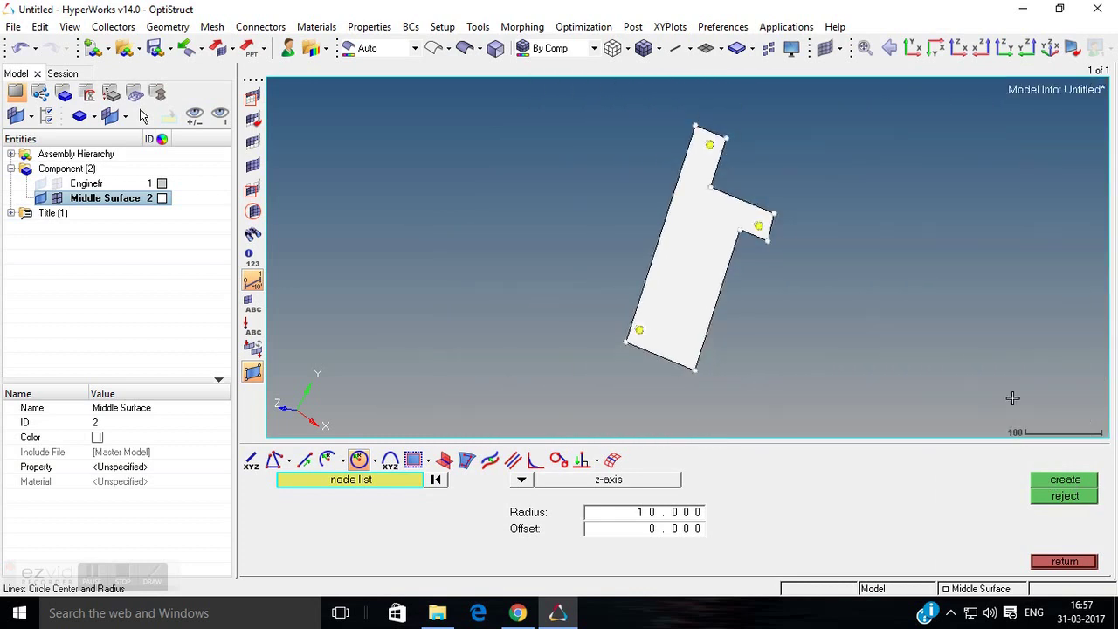
click(1064, 561)
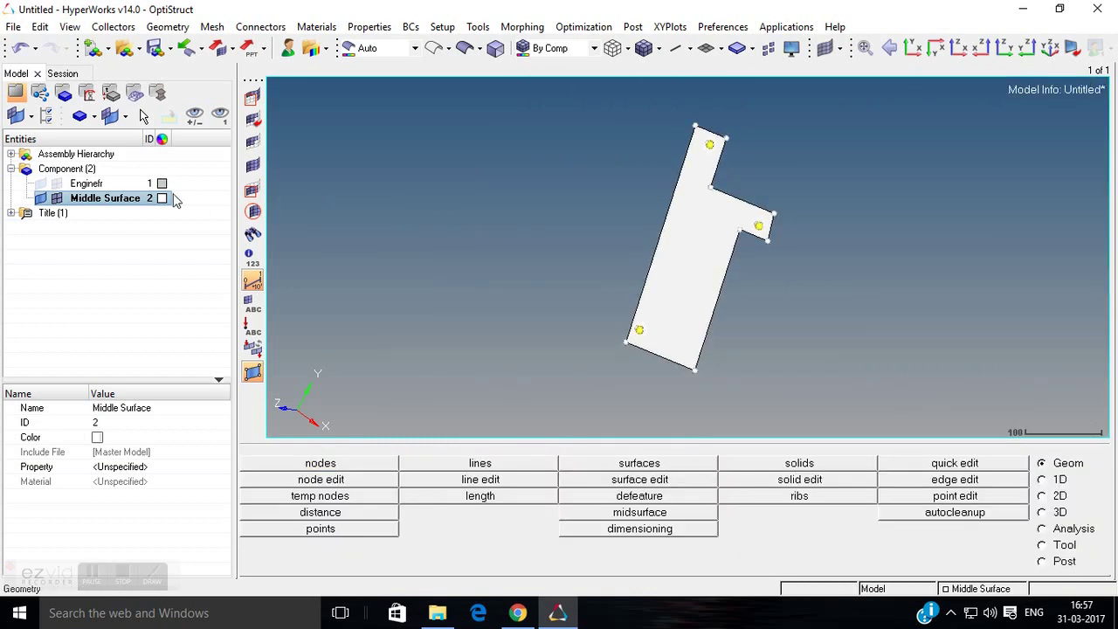
- Change the Middle Surface component's color to light pink
click(162, 198)
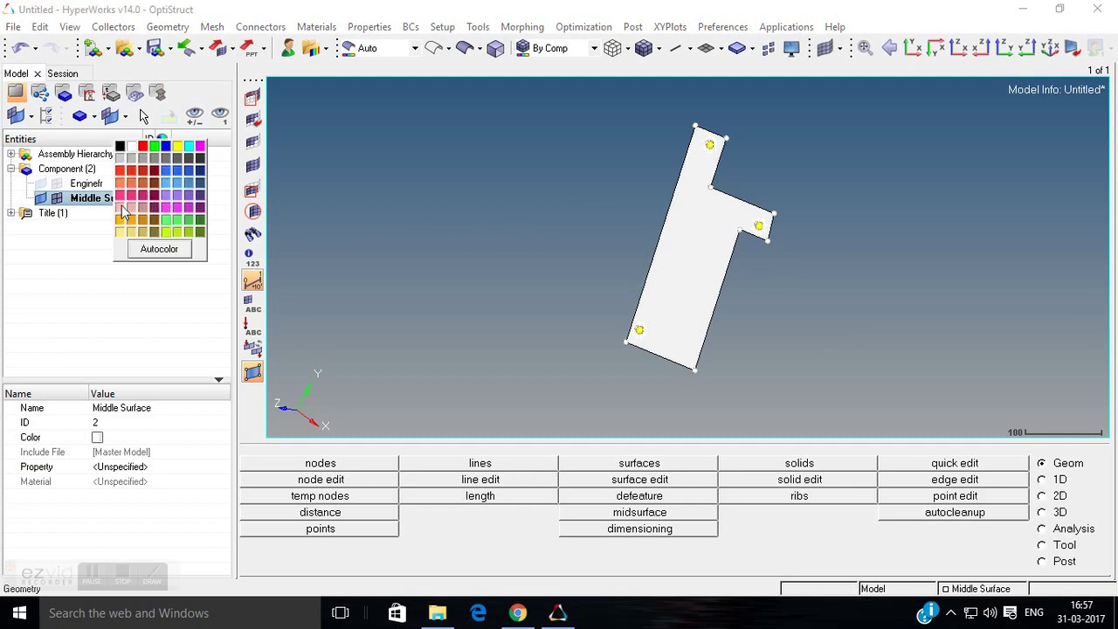
click(120, 207)
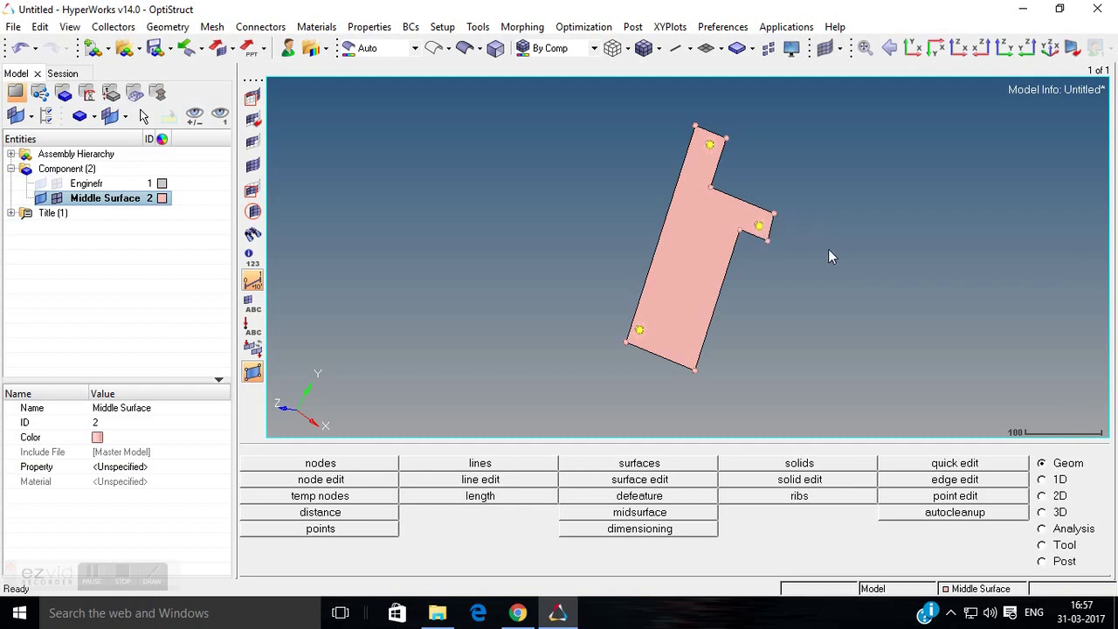
scroll(759, 224, up, 6)
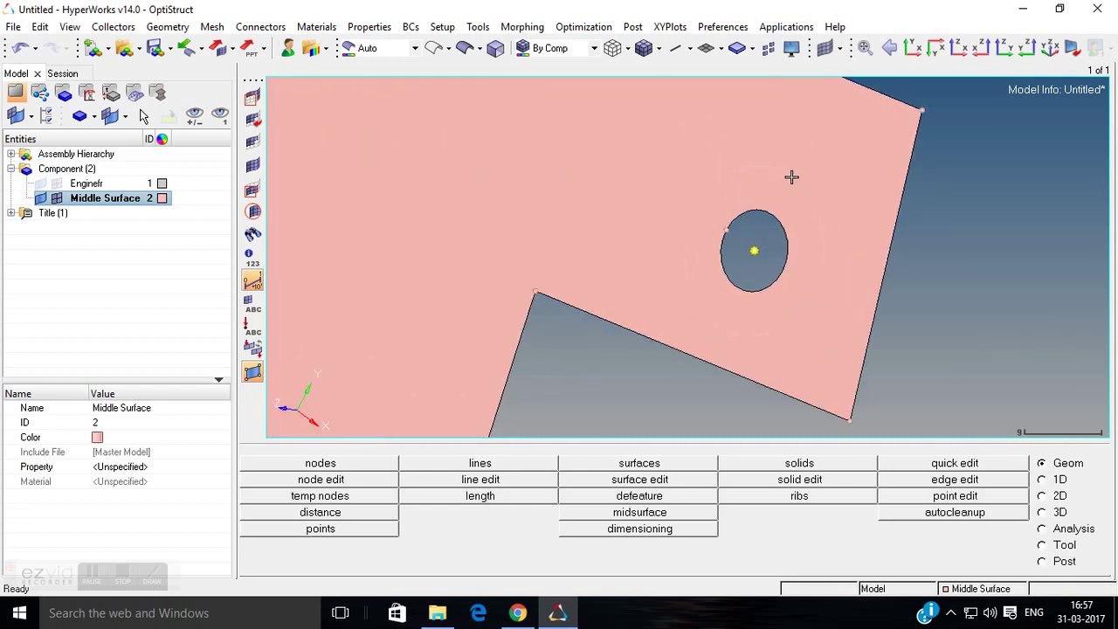
scroll(742, 229, down, 6)
scroll(743, 223, down, 1)
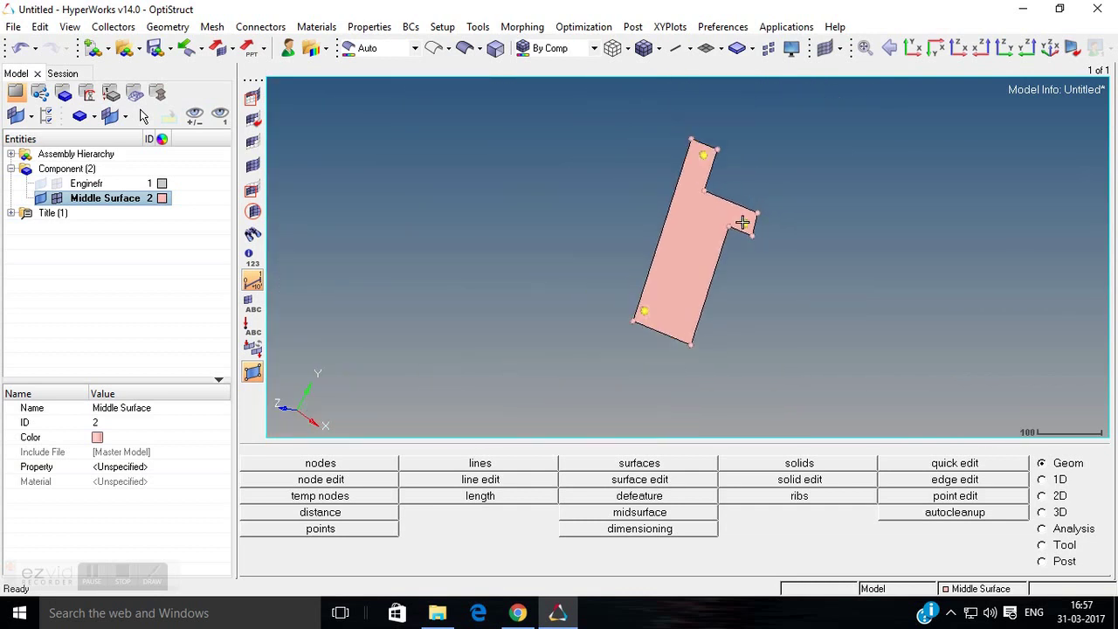
click(95, 574)
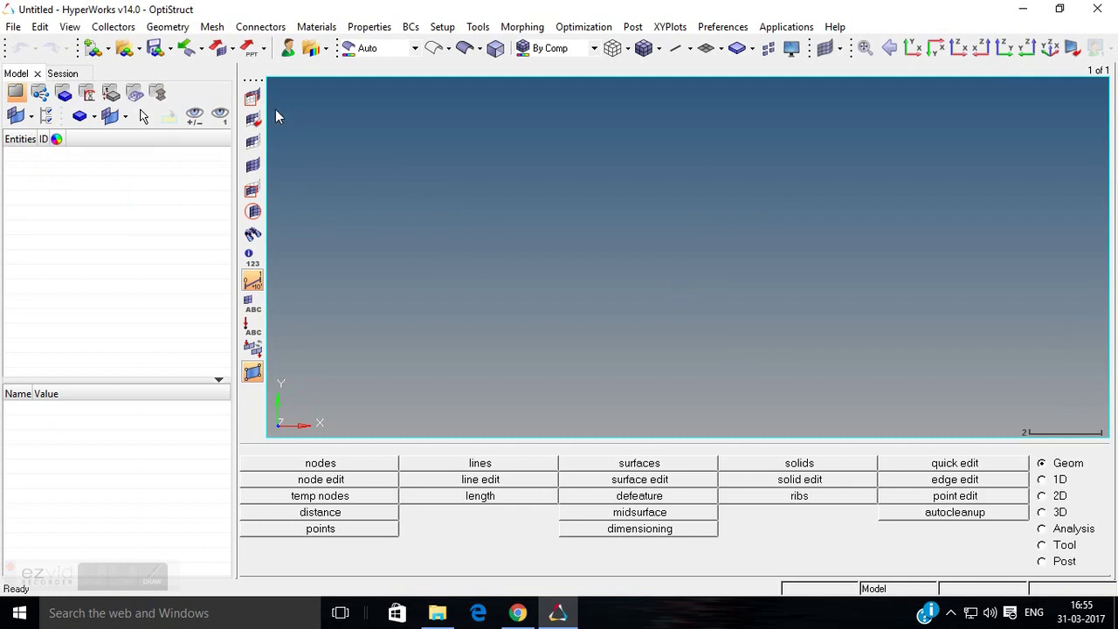
- Import the geometry file Enginefr.STEP and display the plate as shaded geometry
click(203, 51)
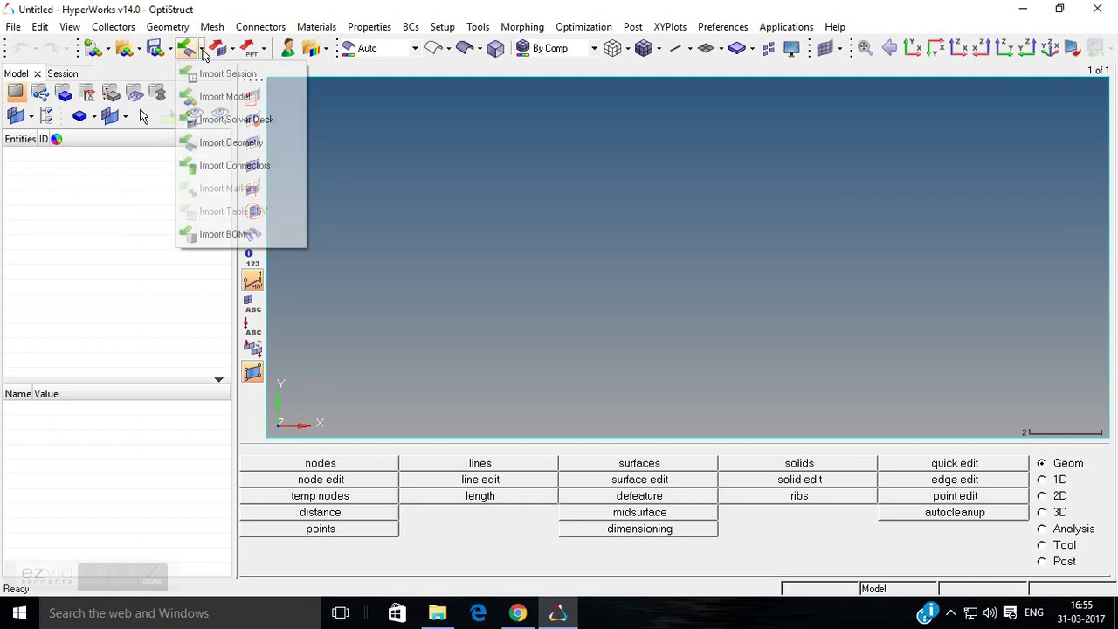
click(233, 144)
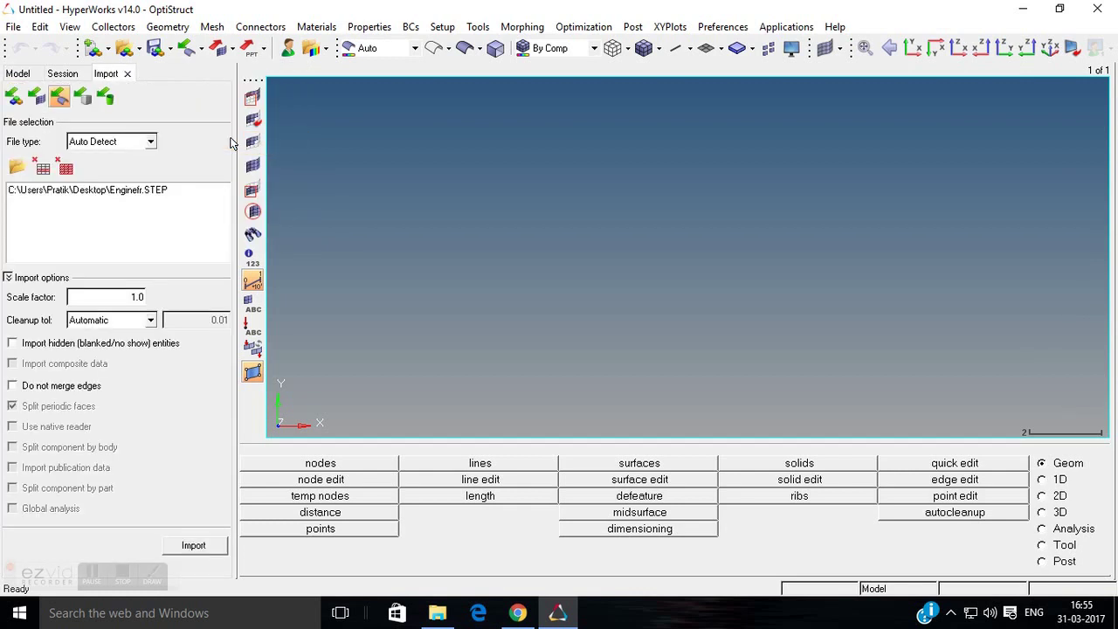
click(118, 191)
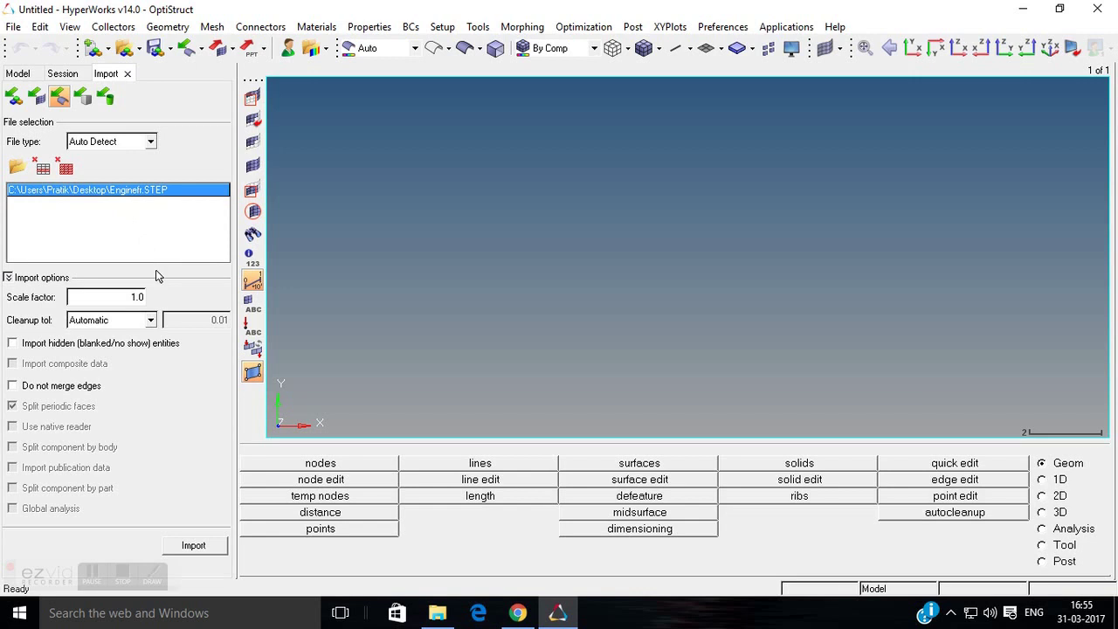
click(194, 546)
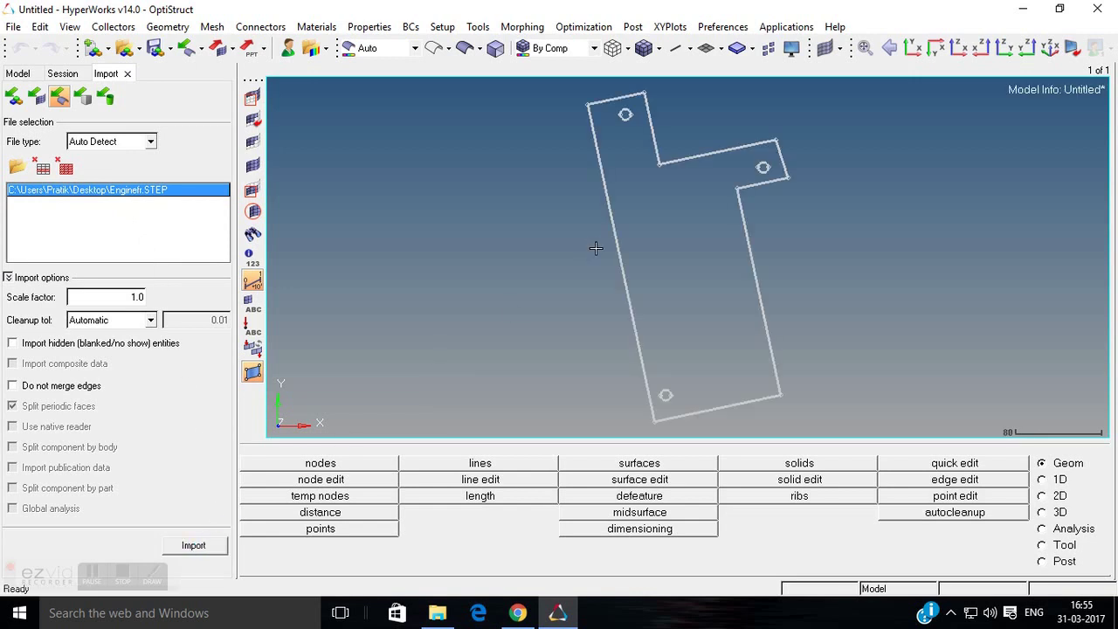
click(466, 53)
mouse_move(804, 275)
ctrl+mouse_down()
mouse_move(747, 303)
mouse_move(664, 227)
mouse_move(602, 229)
mouse_move(754, 242)
mouse_move(675, 349)
mouse_move(627, 250)
mouse_move(474, 235)
mouse_move(898, 313)
mouse_move(742, 210)
mouse_move(607, 235)
mouse_move(602, 212)
ctrl+mouse_up()
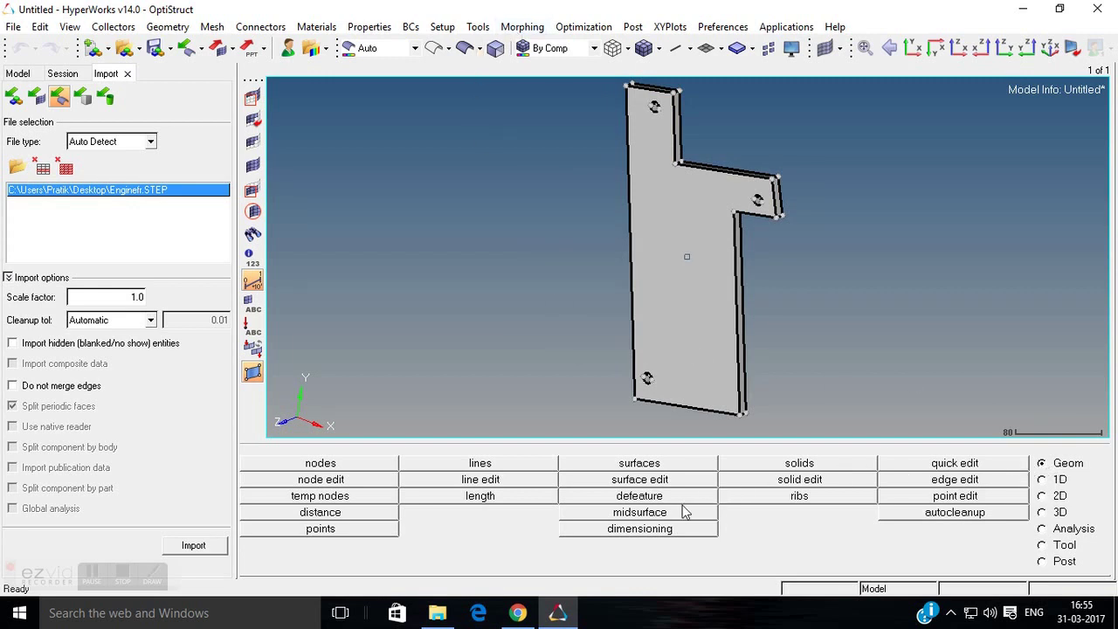
- Extract the plate's midsurface by auto extraction with the closed solid option, using the plate's surfaces
click(640, 512)
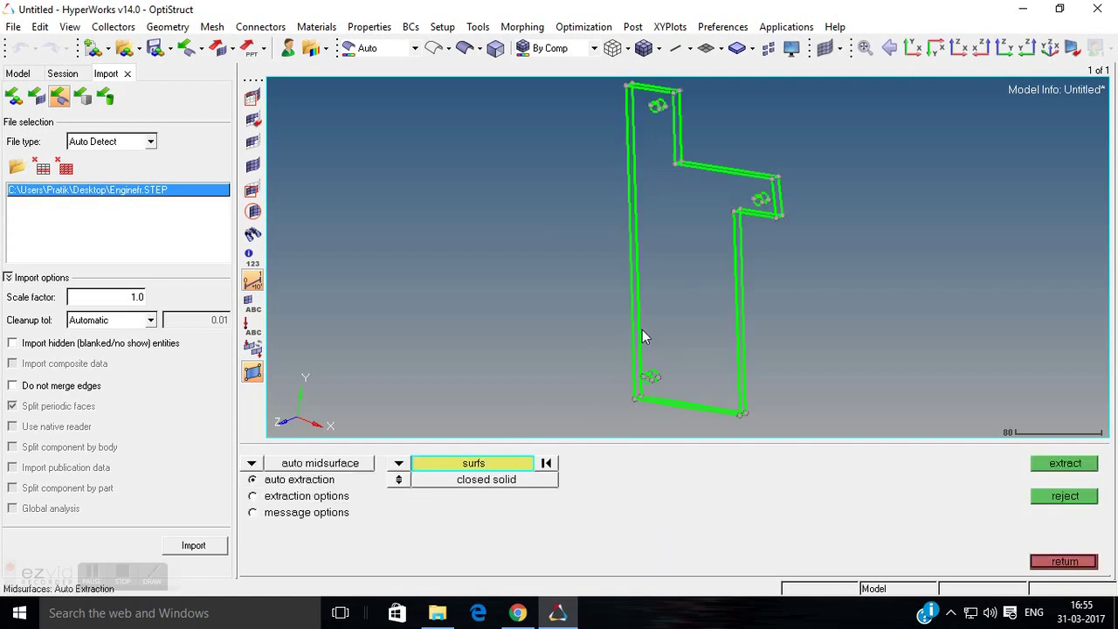
click(671, 295)
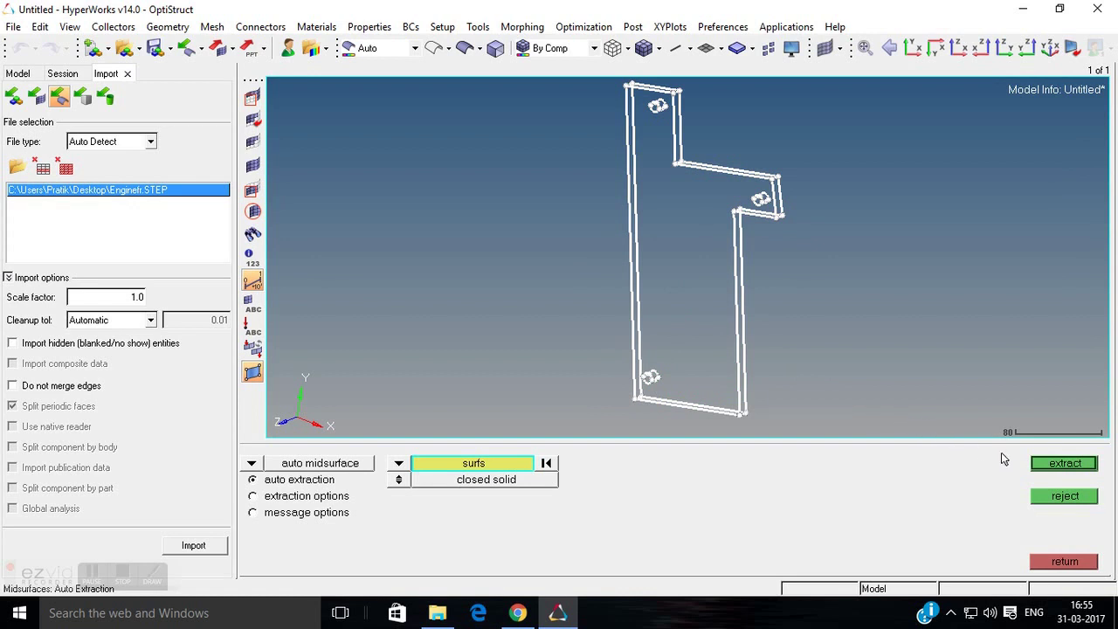
click(1059, 470)
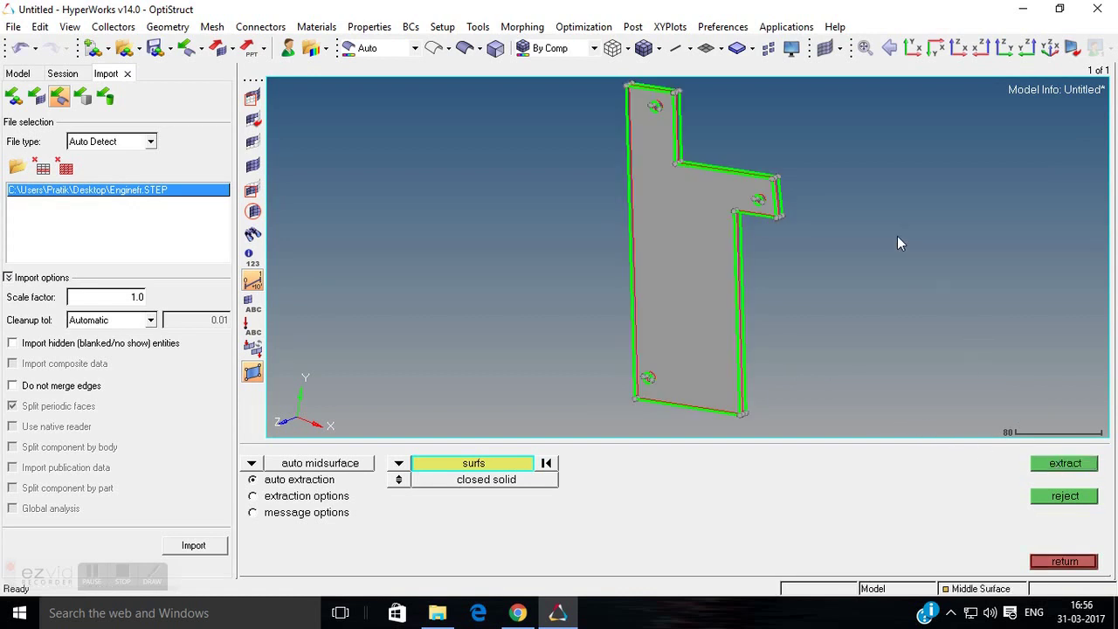
mouse_move(855, 280)
ctrl+mouse_down()
mouse_move(614, 235)
mouse_move(629, 237)
mouse_move(528, 187)
ctrl+mouse_up()
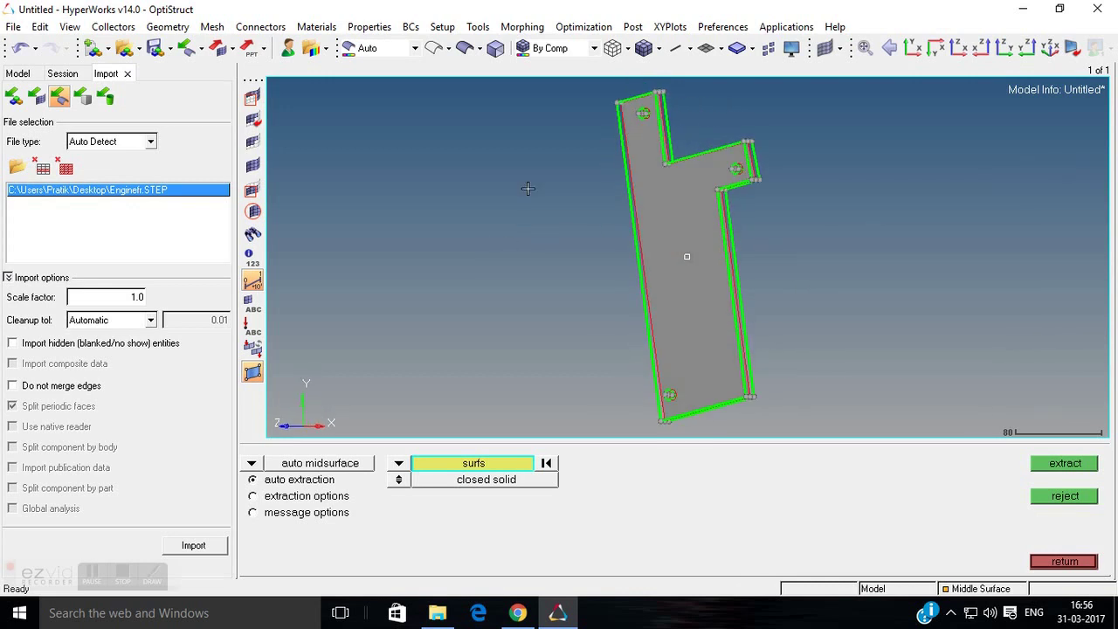
- Close the import pane, hide the Enginefr component's geometry so only Middle Surface is shown, and leave midsurface extraction
click(126, 74)
ctrl+drag(841, 256, 437, 253)
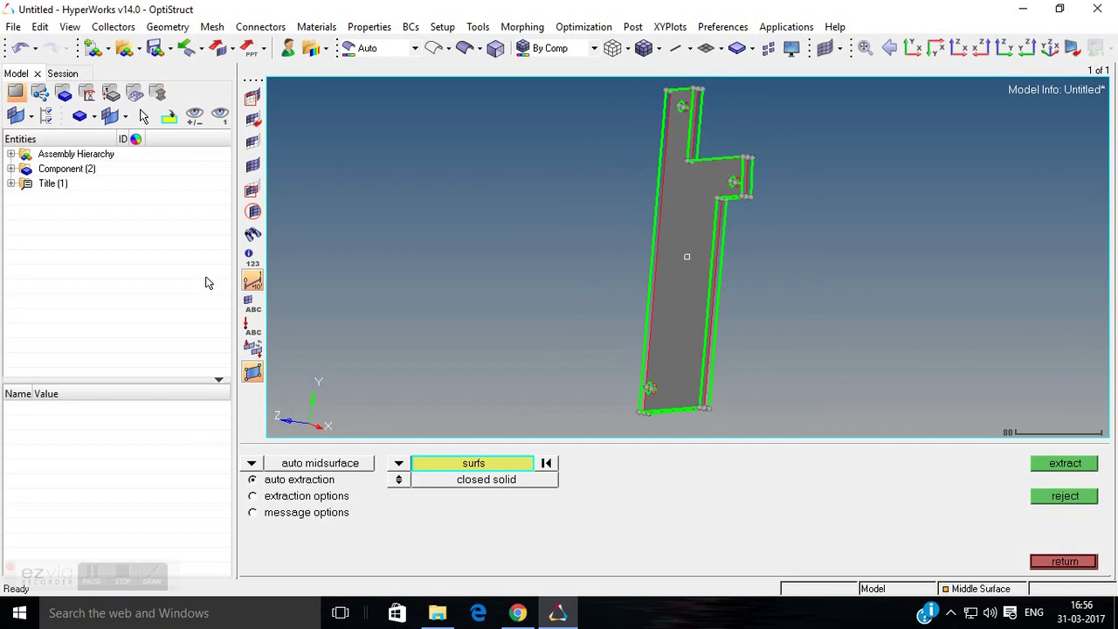
click(10, 169)
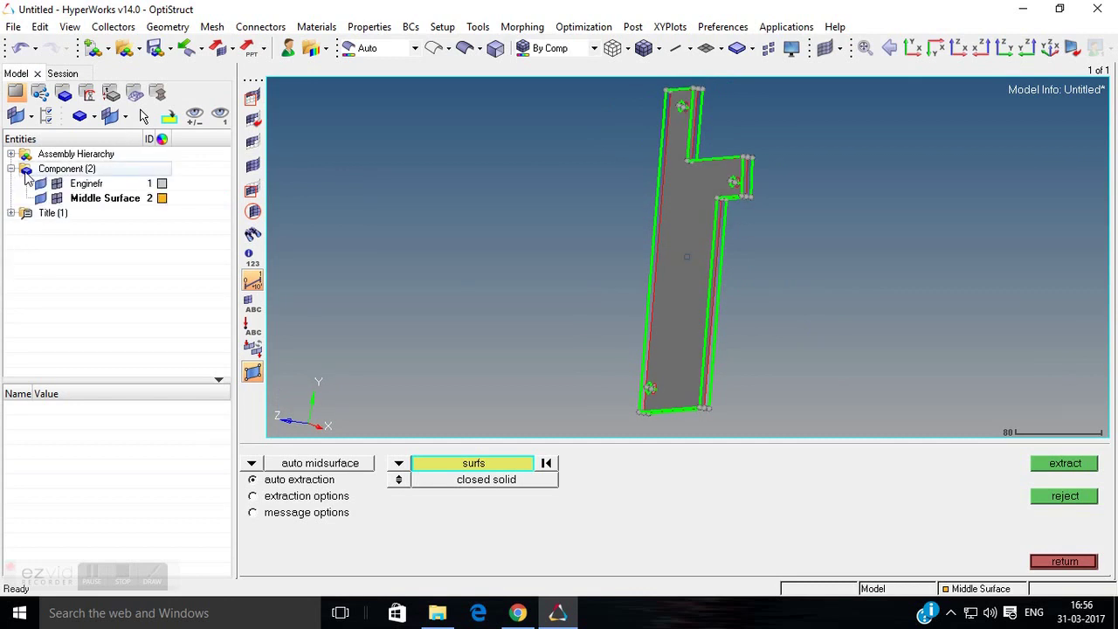
click(41, 184)
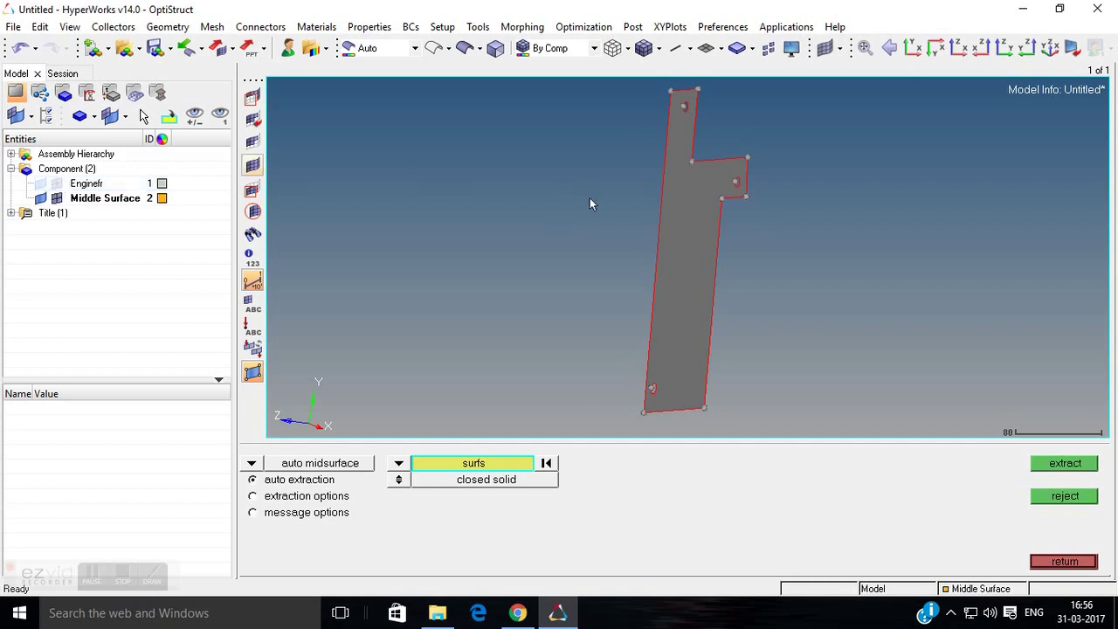
ctrl+drag(778, 175, 839, 164)
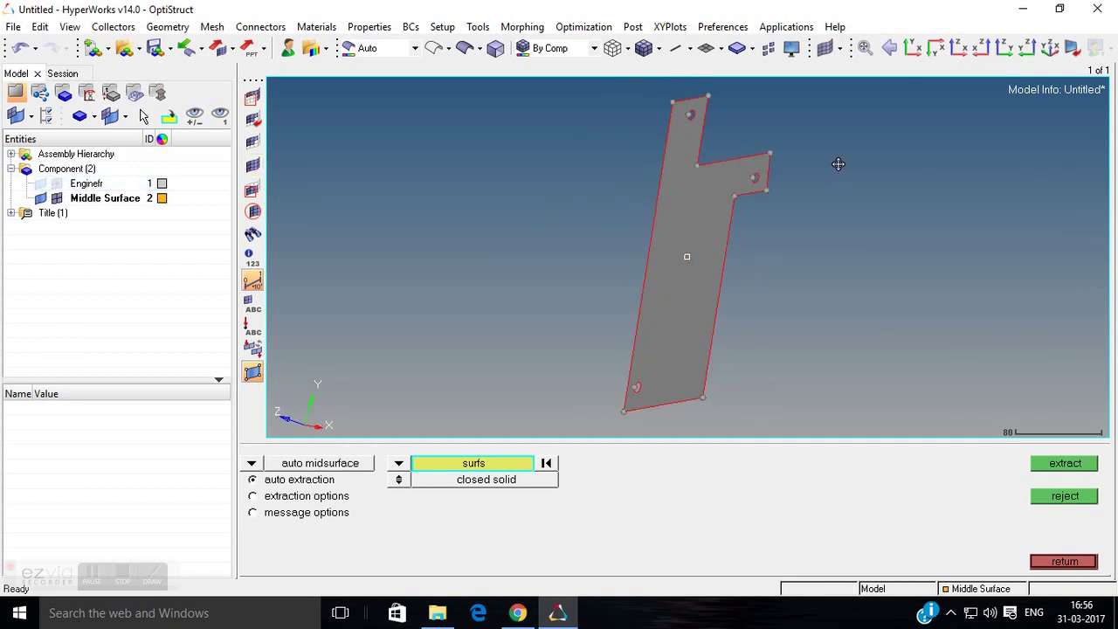
click(1063, 561)
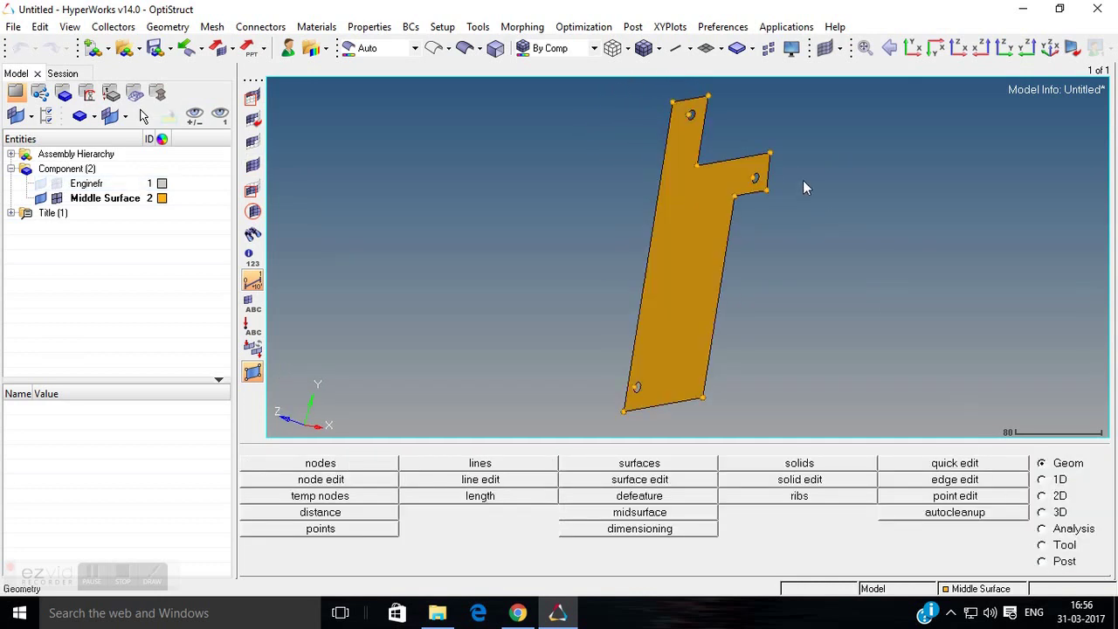
ctrl+drag(747, 132, 733, 160)
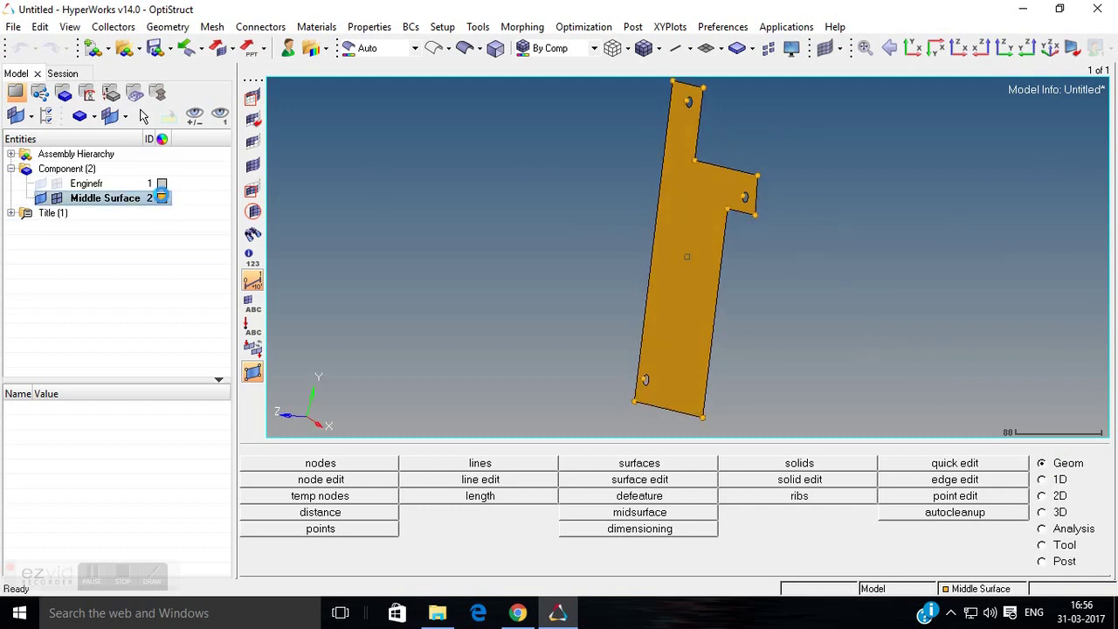
- Set the Middle Surface component's color to light blue
click(161, 199)
click(162, 200)
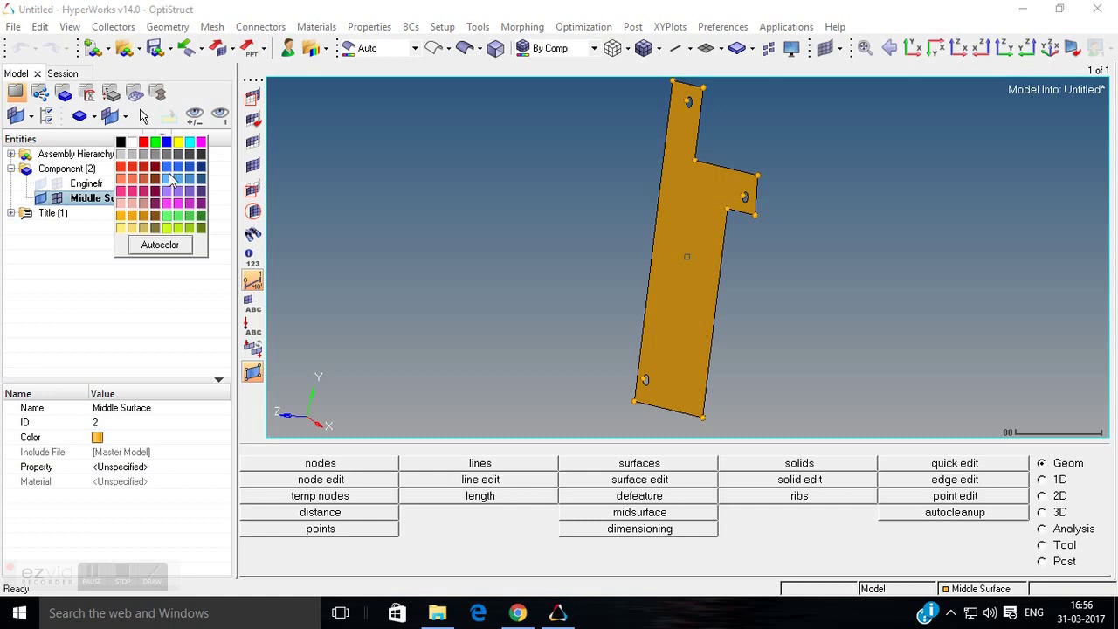
click(170, 180)
ctrl+drag(736, 204, 836, 108)
- Set the Middle Surface component's color to white
click(162, 198)
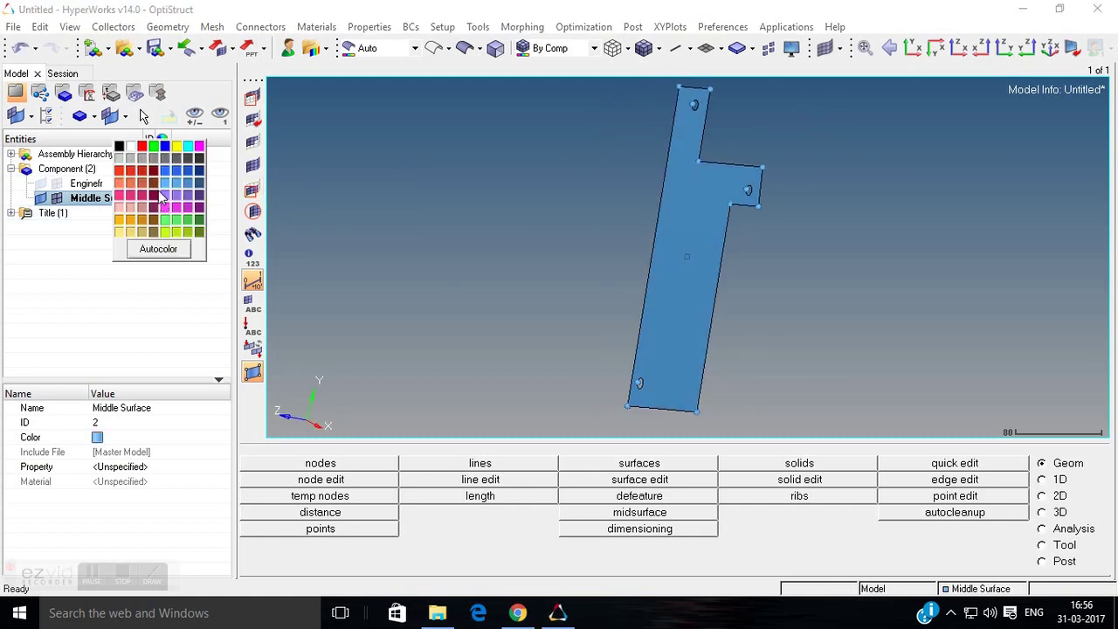
click(144, 155)
mouse_move(739, 144)
ctrl+mouse_down()
mouse_move(591, 224)
mouse_move(730, 151)
ctrl+mouse_up()
ctrl+drag(742, 244, 814, 295)
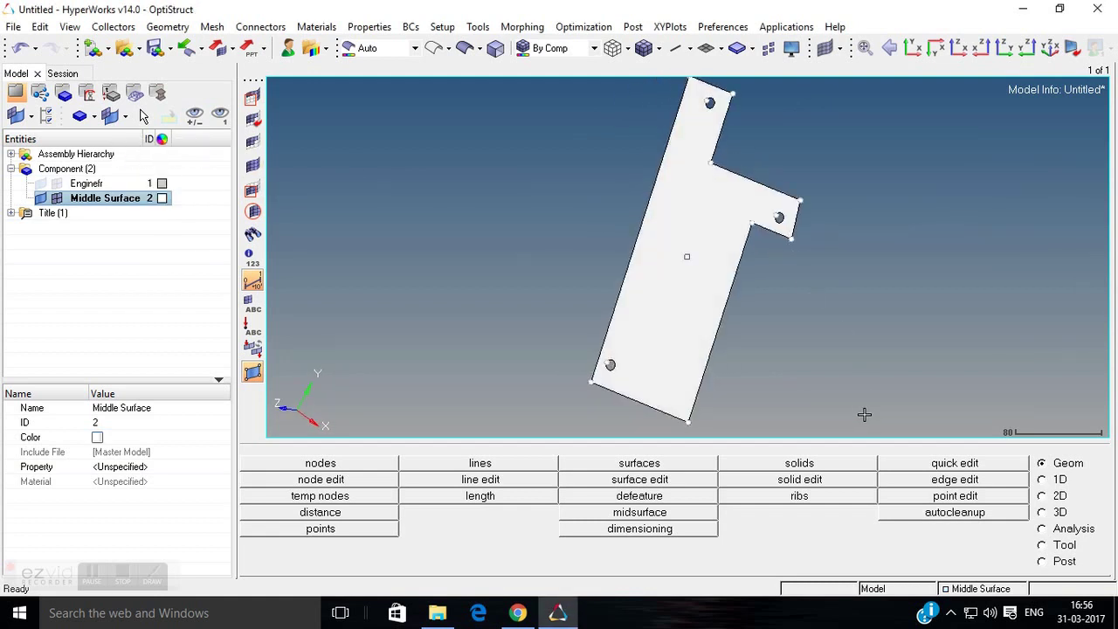
- Create an arc center node for the upper hole of the plate
key(F8)
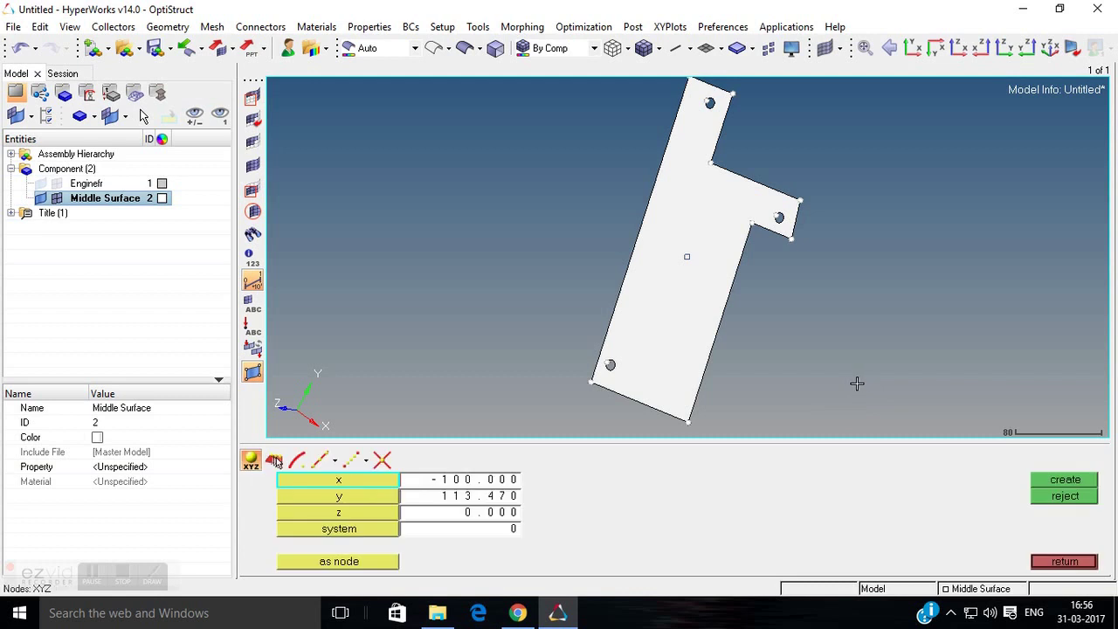
click(297, 459)
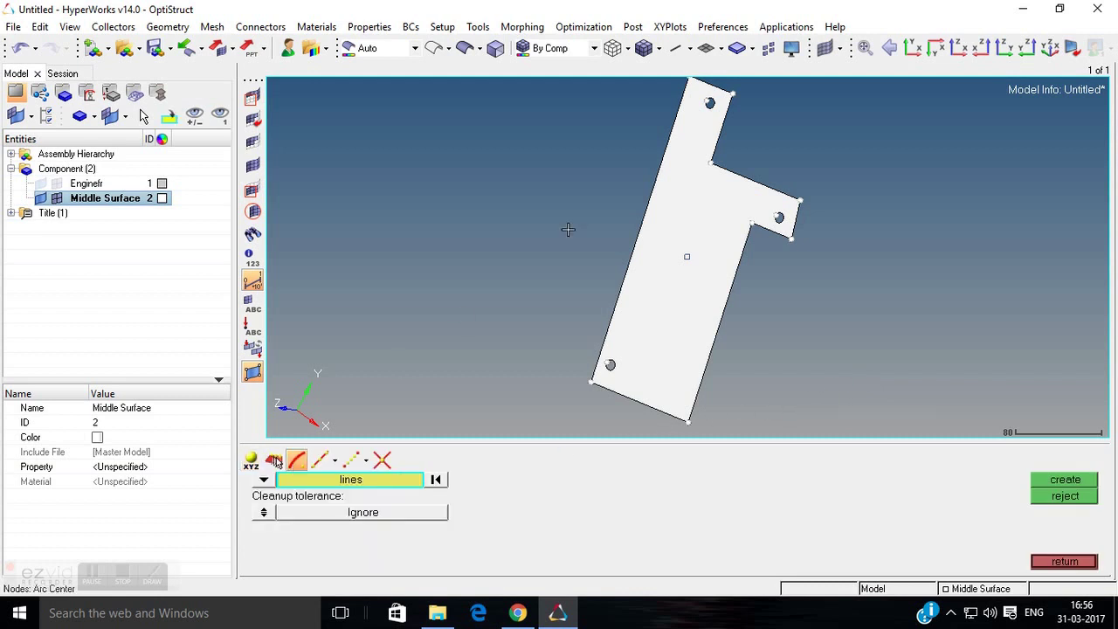
scroll(731, 105, up, 6)
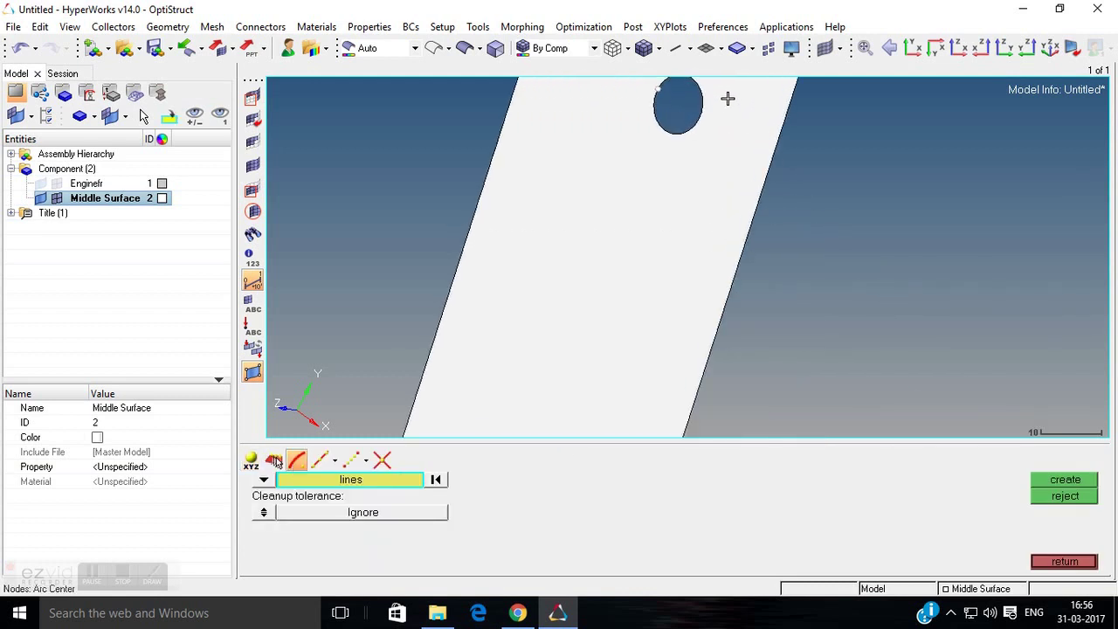
click(703, 108)
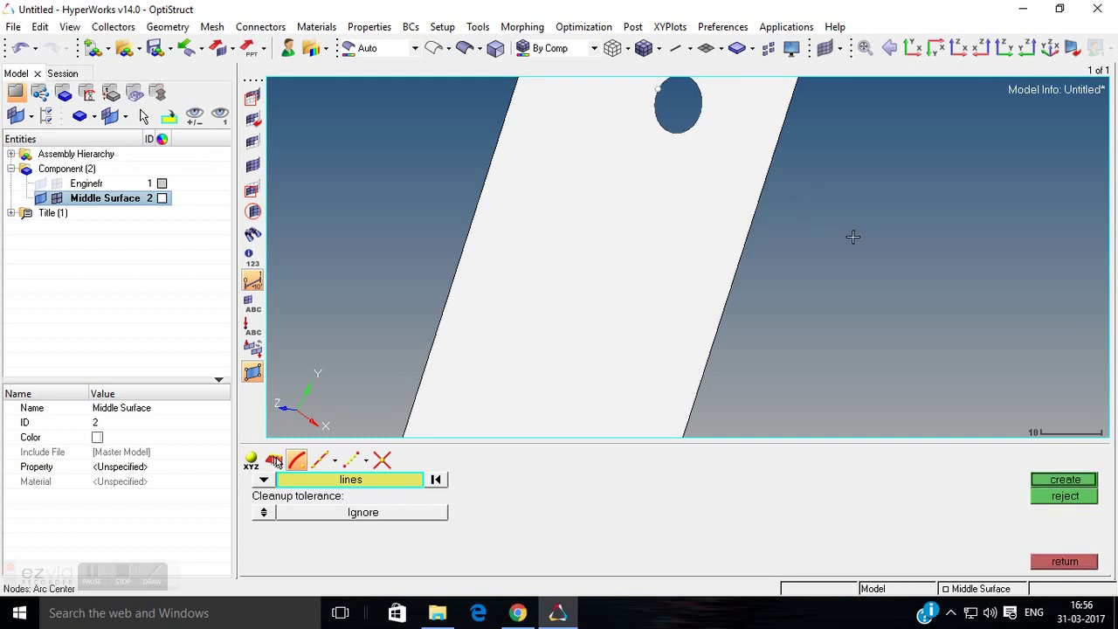
middle_click(936, 348)
- Create an arc center node for the lower hole of the plate
scroll(690, 288, down, 2)
ctrl+right_drag(698, 291, 770, 94)
ctrl+right_drag(729, 270, 782, 77)
scroll(618, 347, up, 2)
click(619, 336)
click(1055, 481)
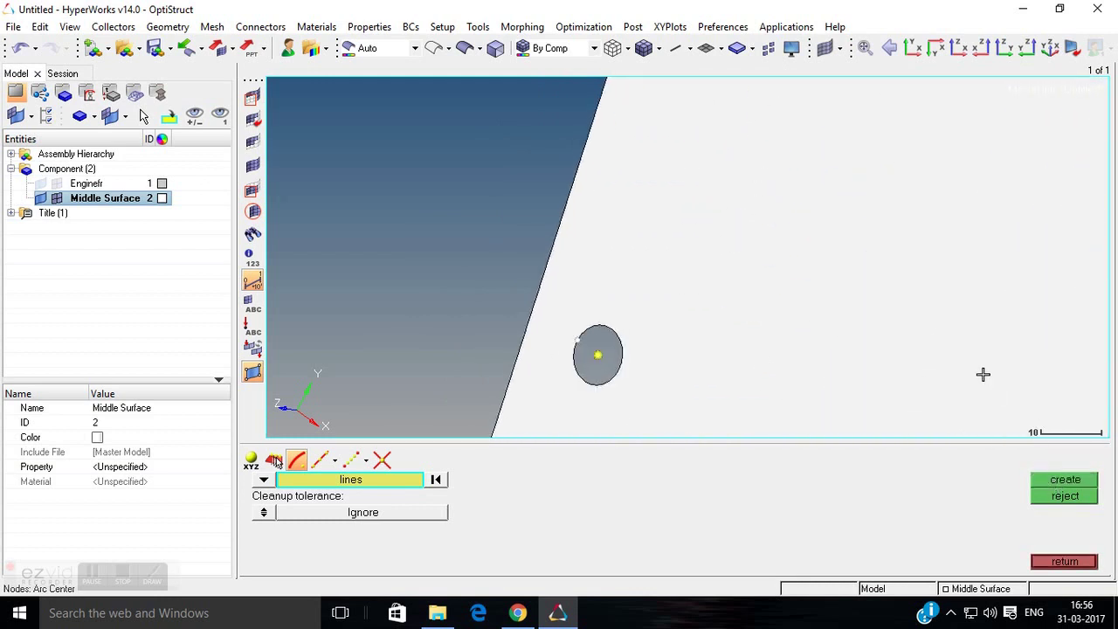
- Create an arc center node for the hole in the plate's side arm and finish node creation
scroll(874, 276, down, 2)
ctrl+right_drag(873, 276, 751, 223)
scroll(663, 253, up, 2)
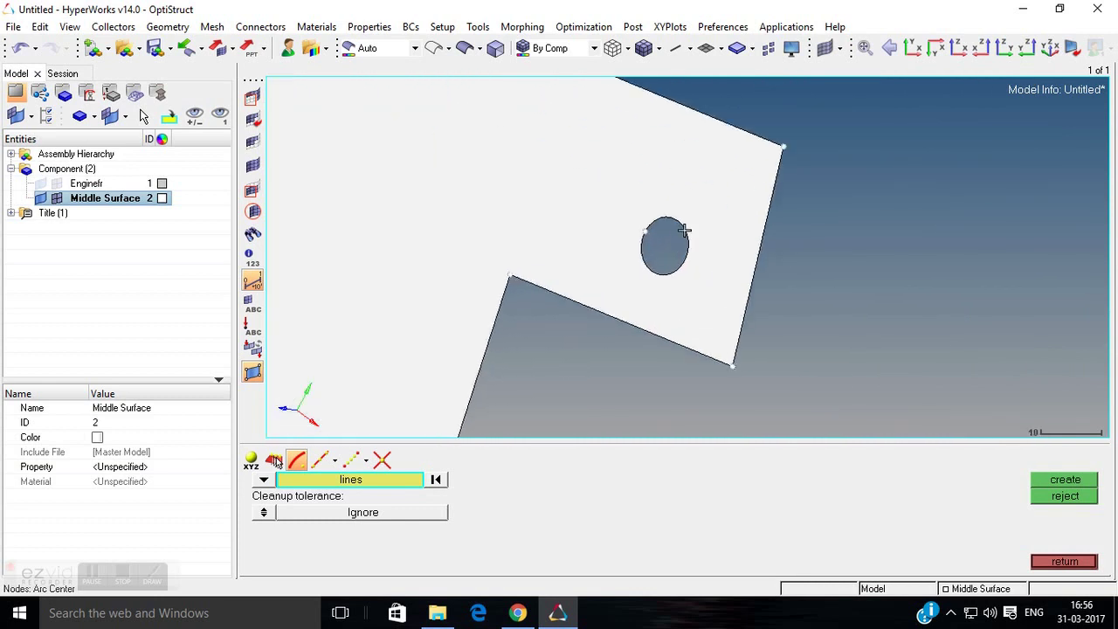
middle_click(803, 269)
scroll(590, 304, down, 3)
scroll(562, 302, down, 2)
ctrl+right_drag(561, 297, 694, 194)
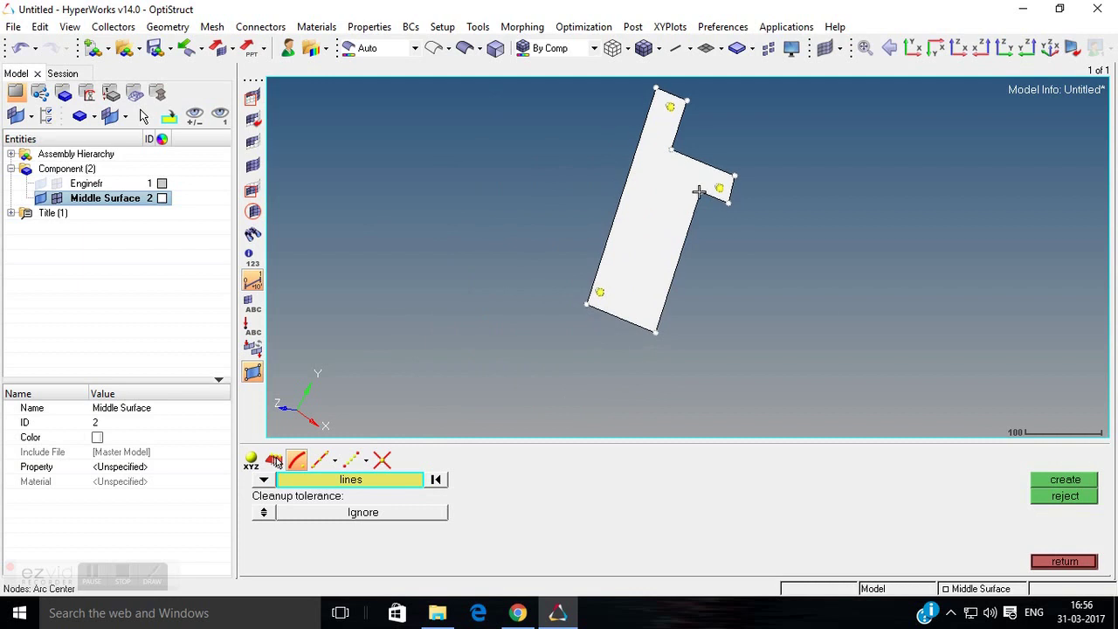
click(1045, 562)
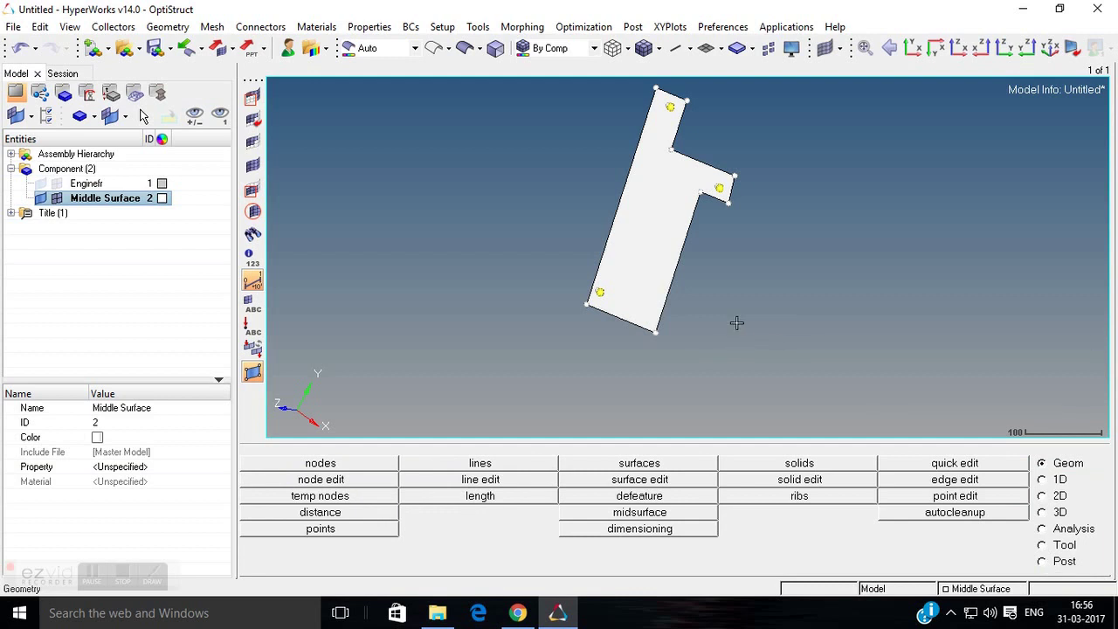
- Create a circle line of radius 10 about the z-axis, centered on the upper hole's center node
click(479, 465)
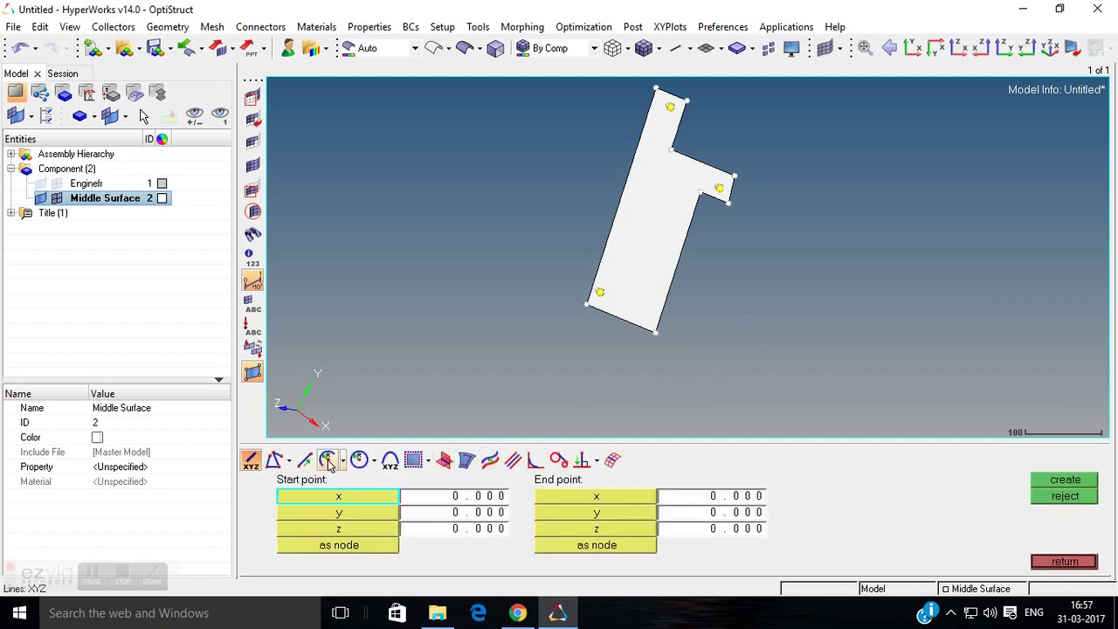
click(359, 461)
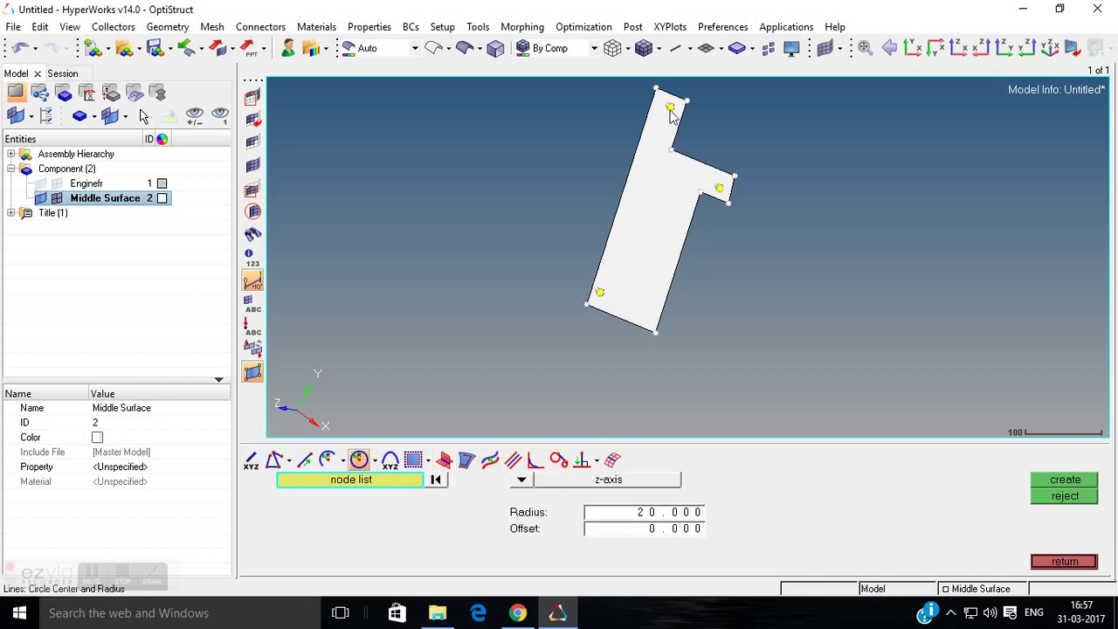
scroll(671, 116, up, 5)
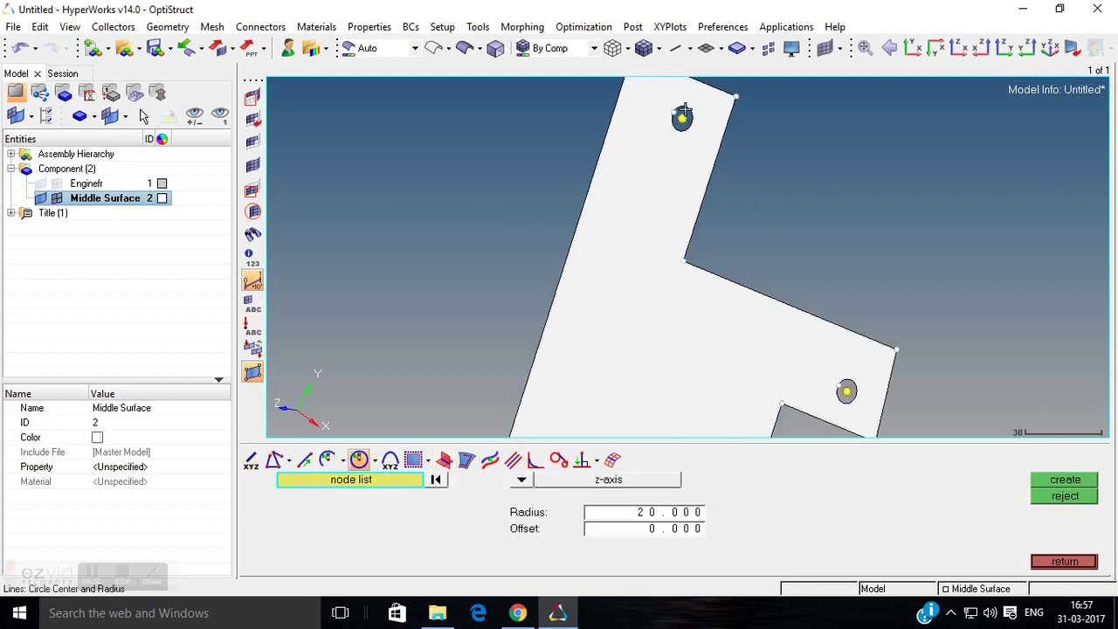
click(675, 513)
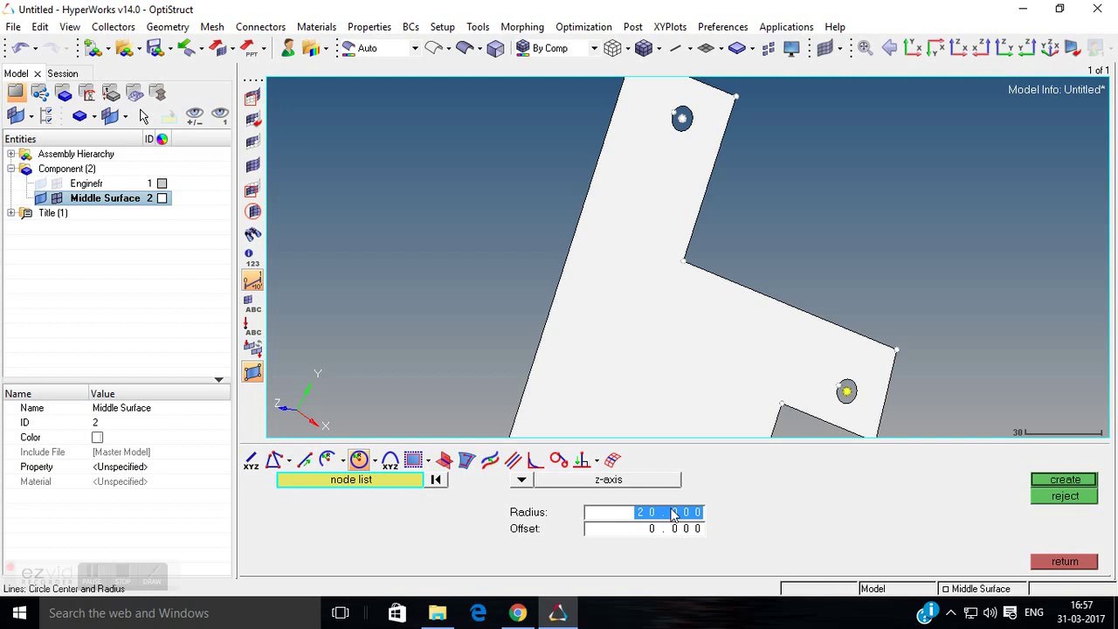
text(1)
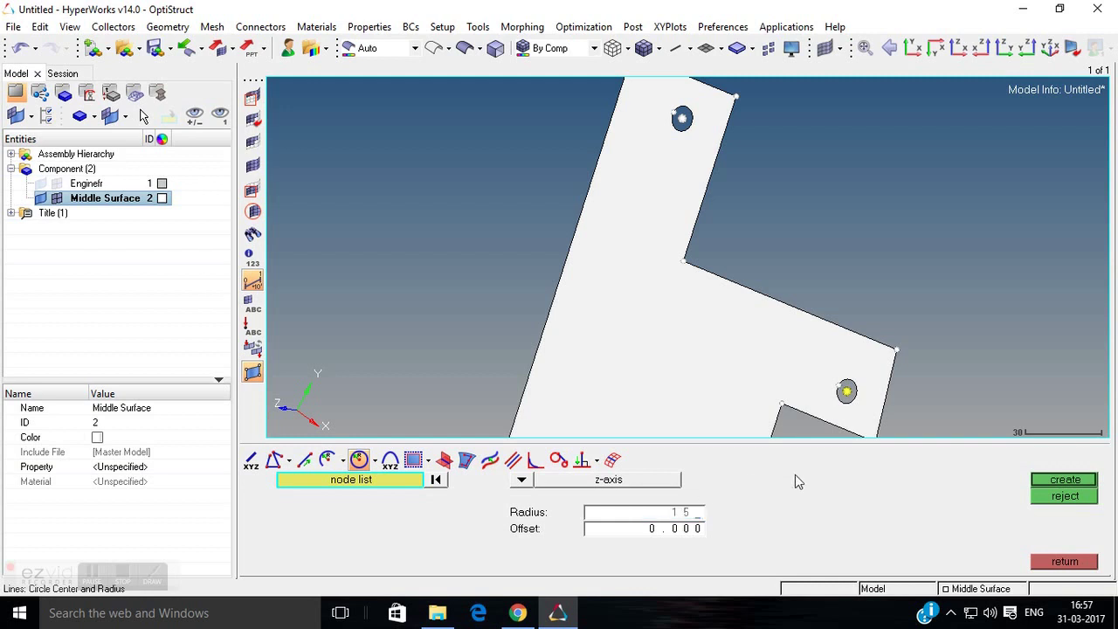
text(0)
click(1065, 481)
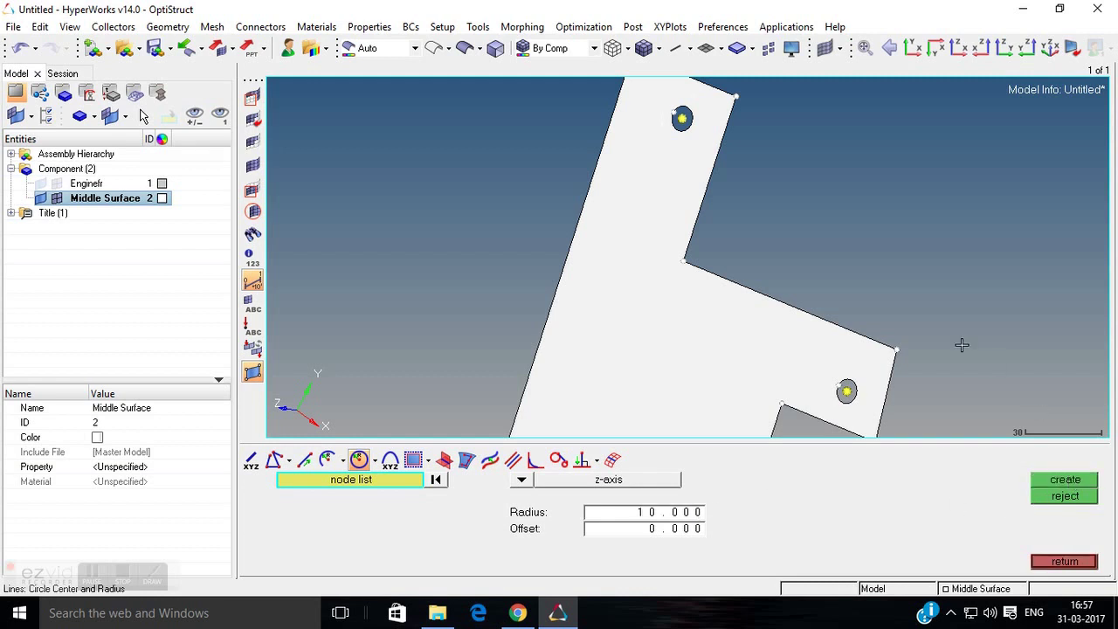
scroll(771, 100, up, 5)
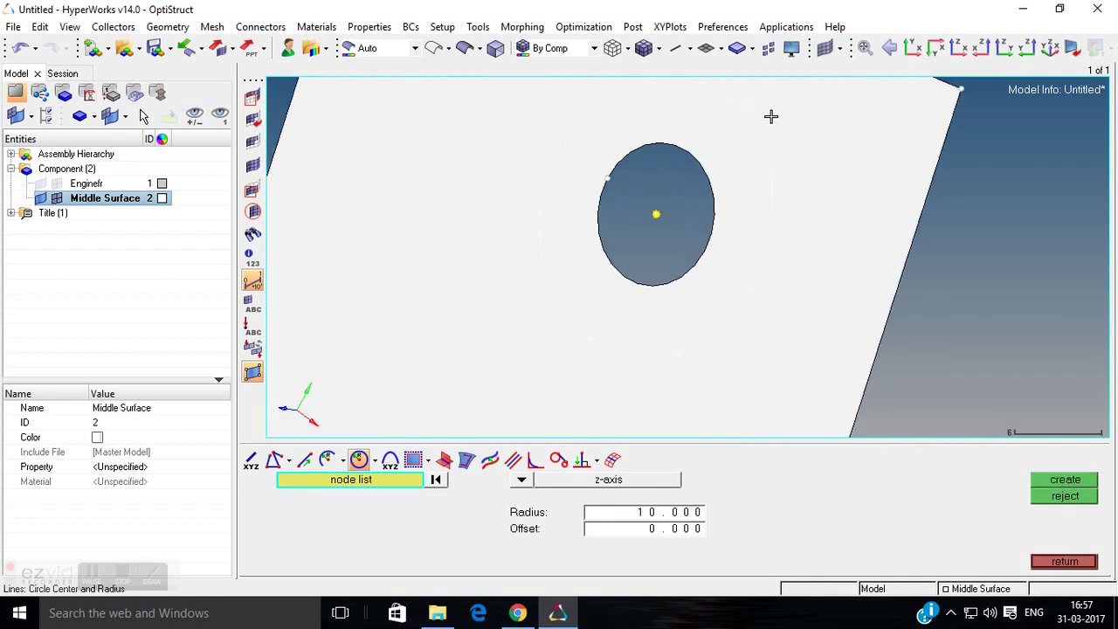
- Create a circle line of radius 10 centered on the center node of the side arm's hole
scroll(757, 144, down, 5)
scroll(757, 144, down, 3)
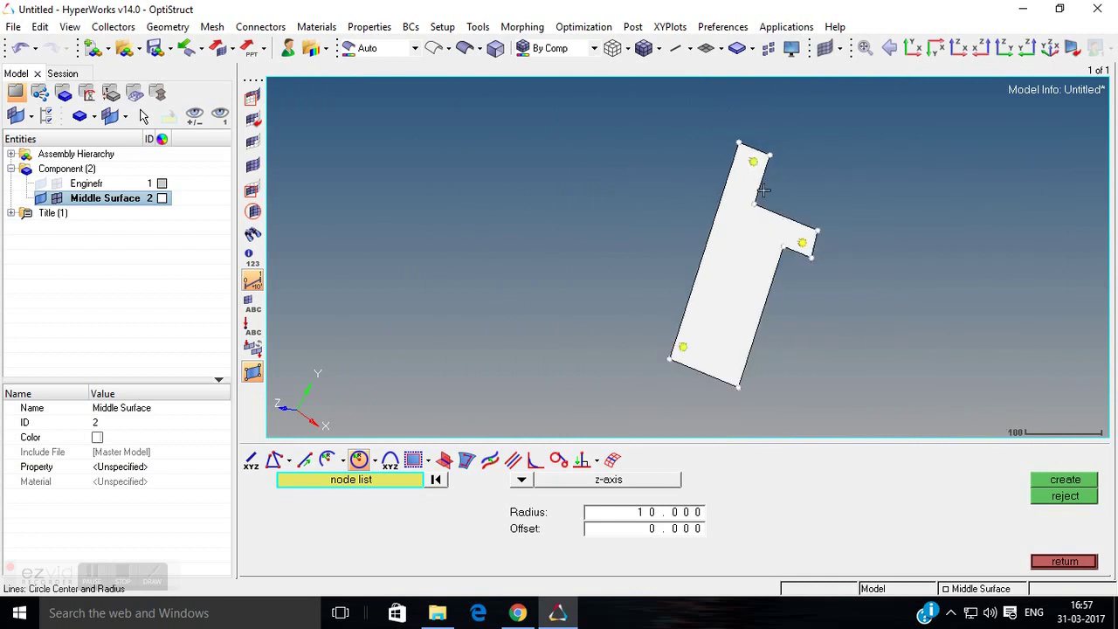
scroll(801, 229, up, 5)
scroll(801, 232, up, 2)
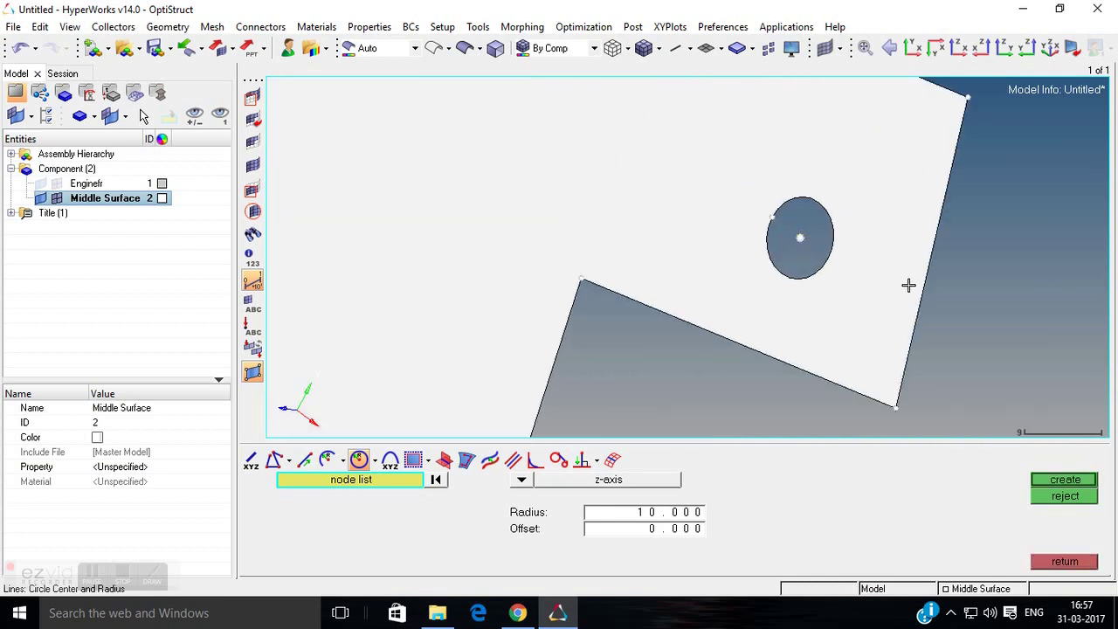
- Create a circle line of radius 10 centered on the lower hole's center node and finish line creation
scroll(727, 365, down, 8)
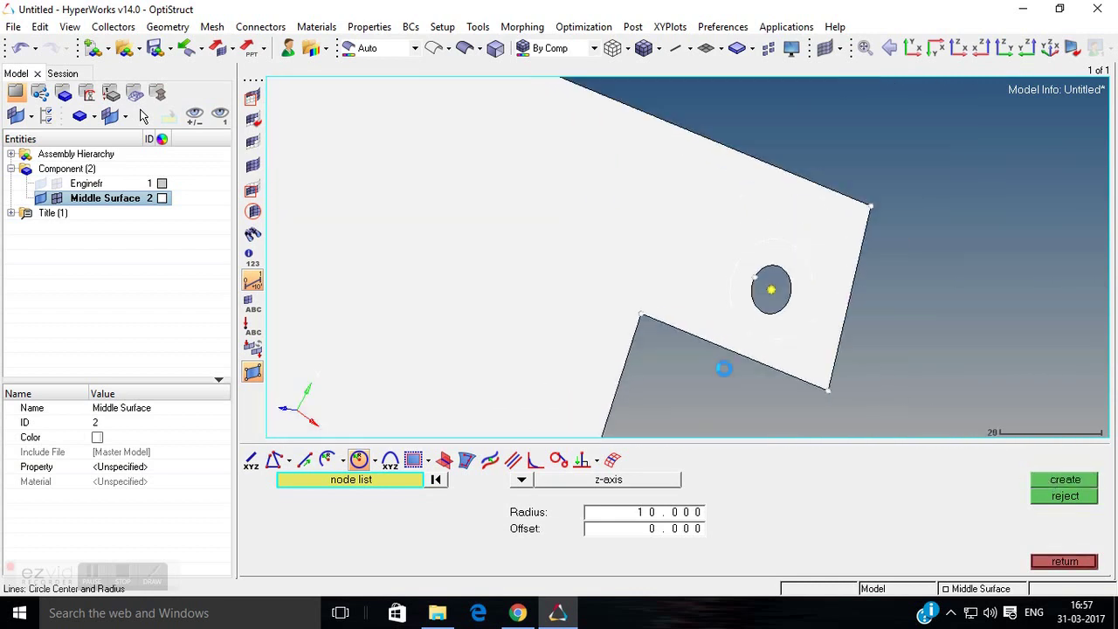
ctrl+right_drag(643, 356, 891, 90)
scroll(734, 253, up, 8)
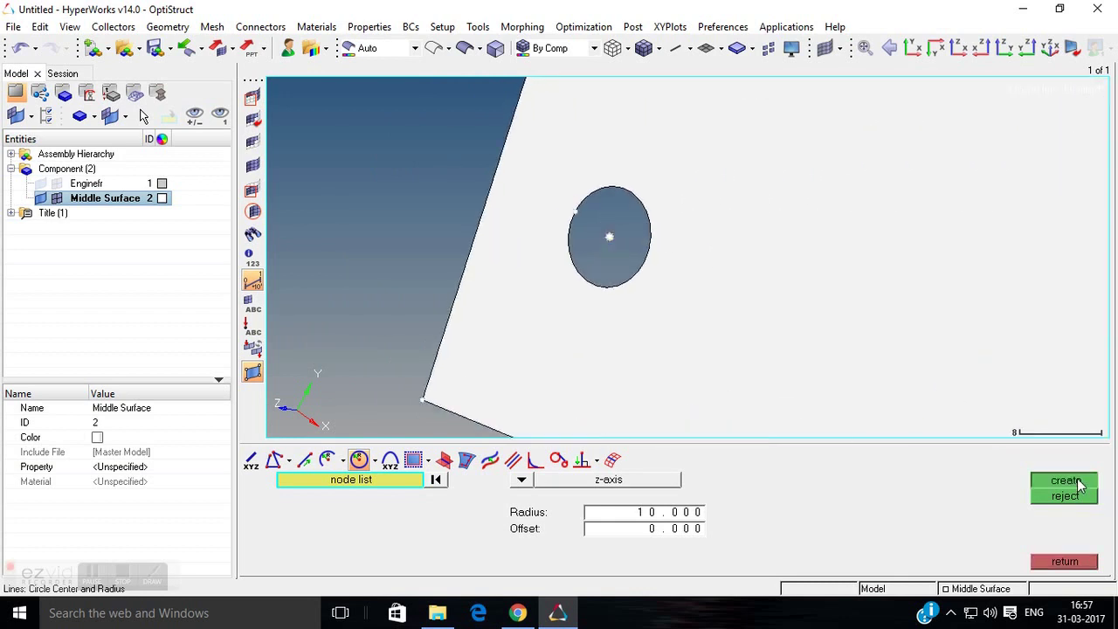
scroll(891, 235, down, 4)
ctrl+right_drag(891, 235, 636, 340)
scroll(664, 312, down, 6)
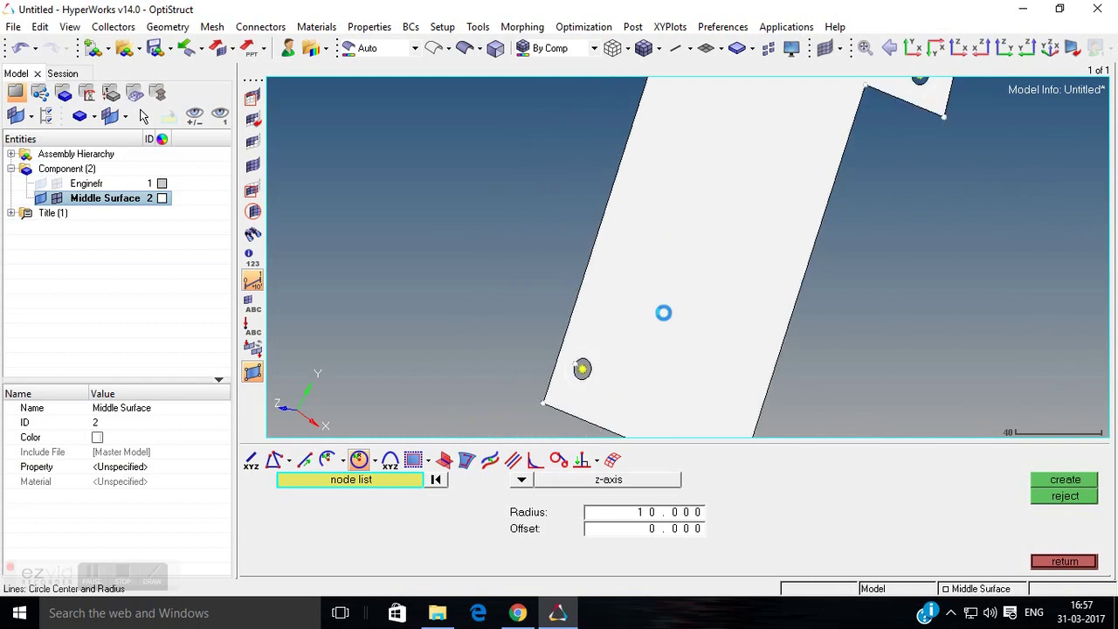
click(1073, 561)
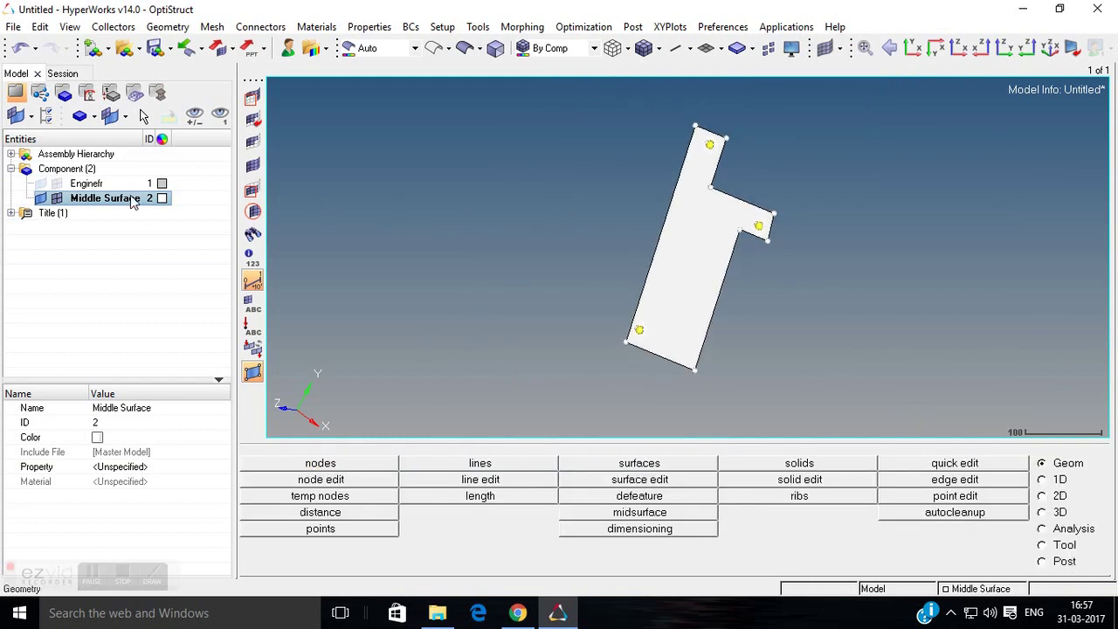
- Set the Middle Surface component's color to light pink
click(161, 198)
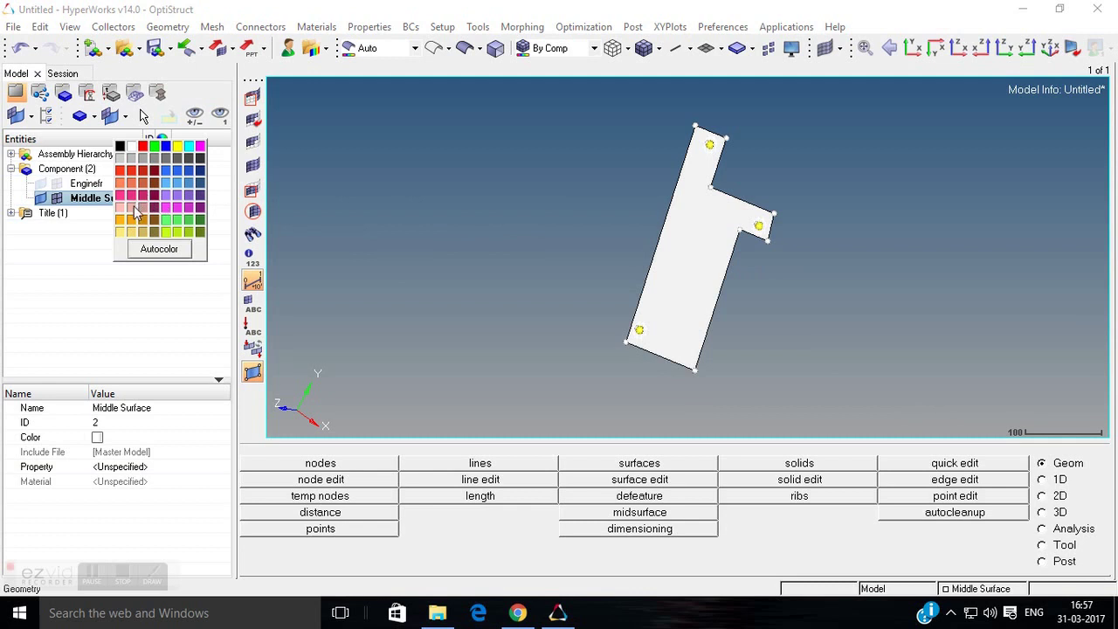
click(124, 209)
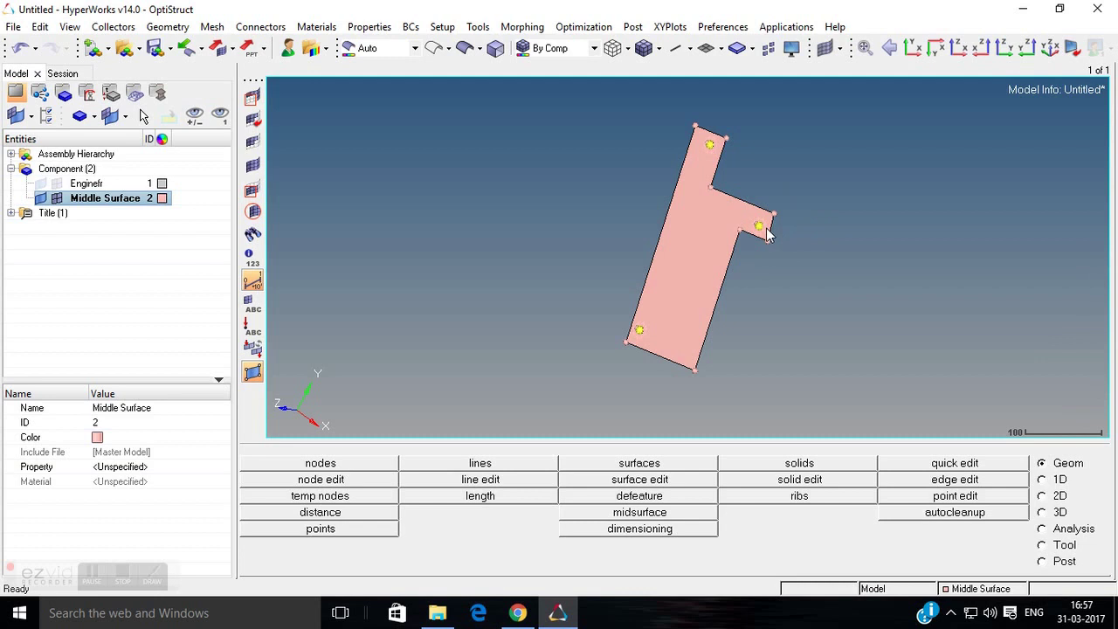
- Inspect the circles around the holes in wireframe display and return to shaded geometry
scroll(760, 224, up, 5)
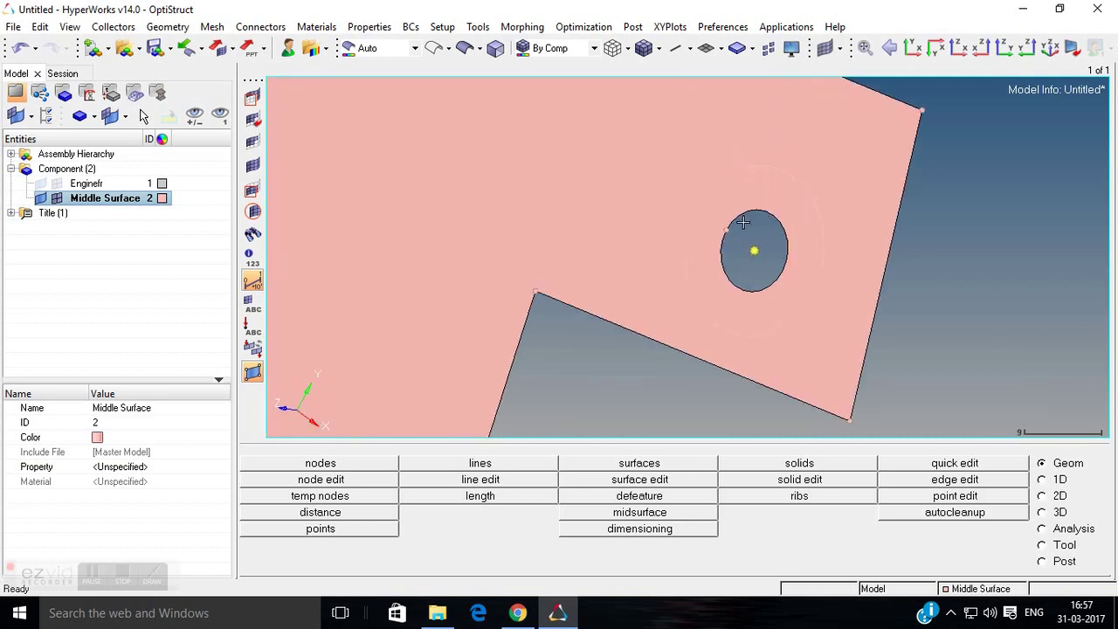
scroll(743, 223, down, 3)
scroll(742, 221, down, 3)
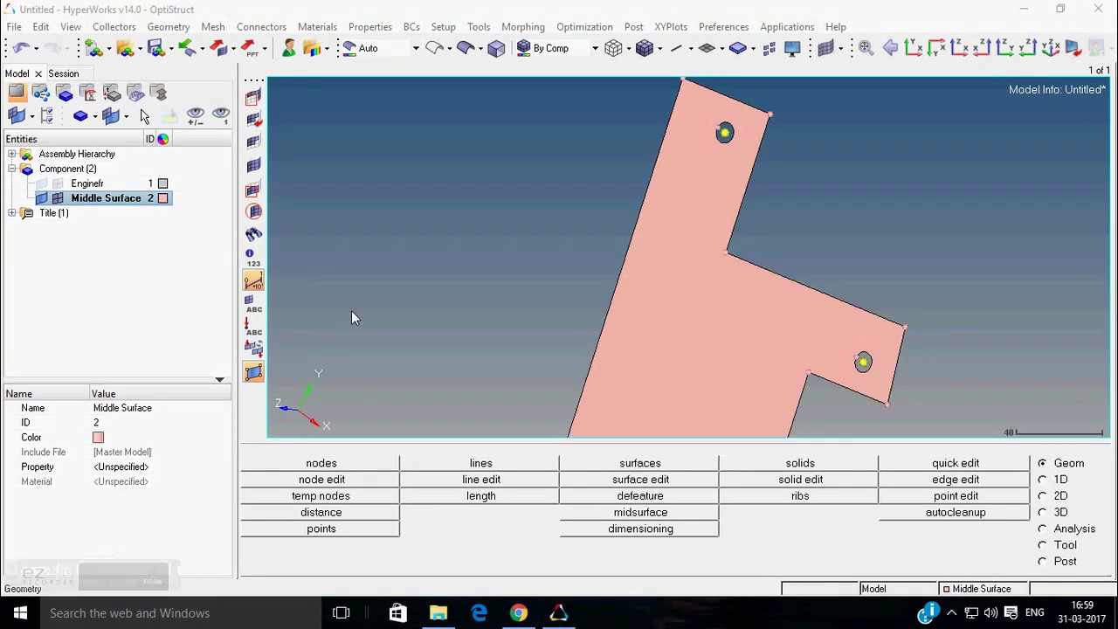
click(436, 50)
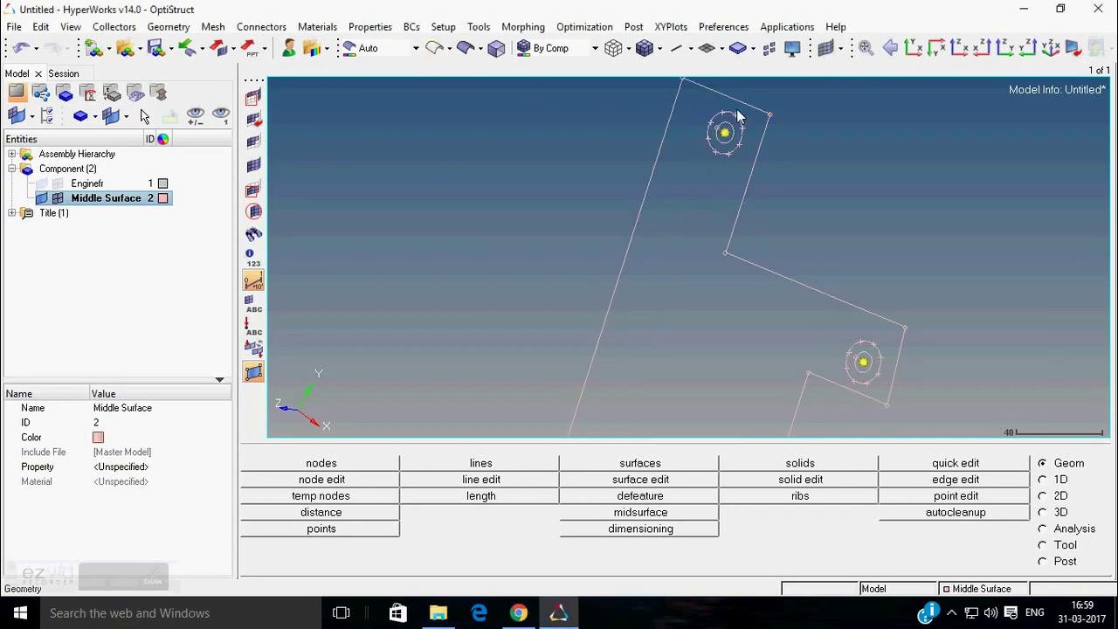
click(466, 49)
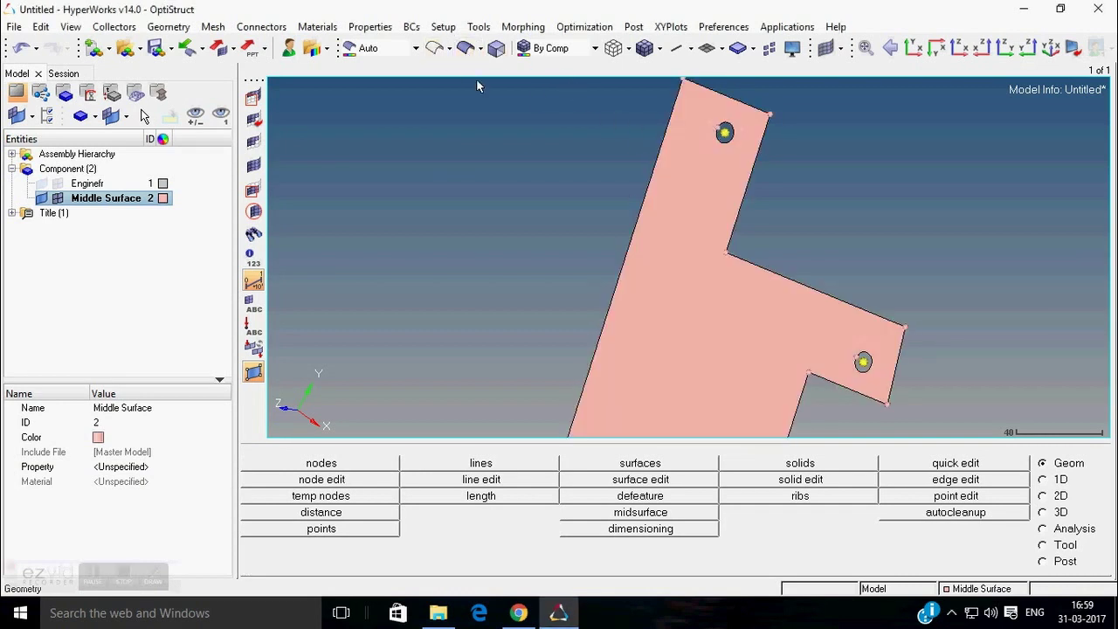
- Trim the plate's midsurface with the three circle lines around the holes, normal to the surface
click(628, 480)
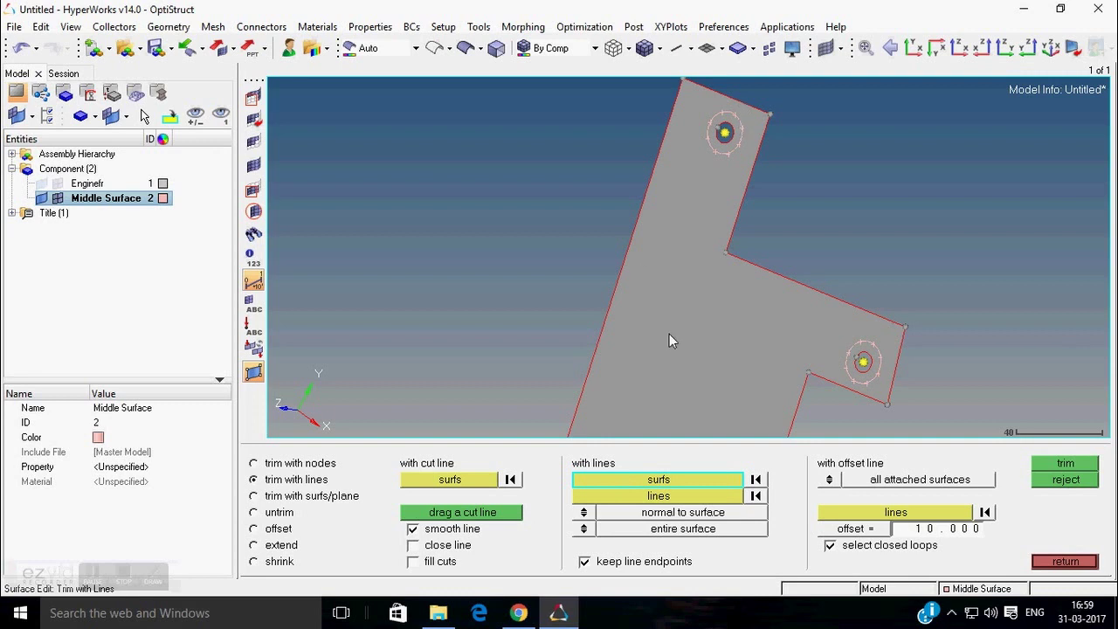
click(671, 257)
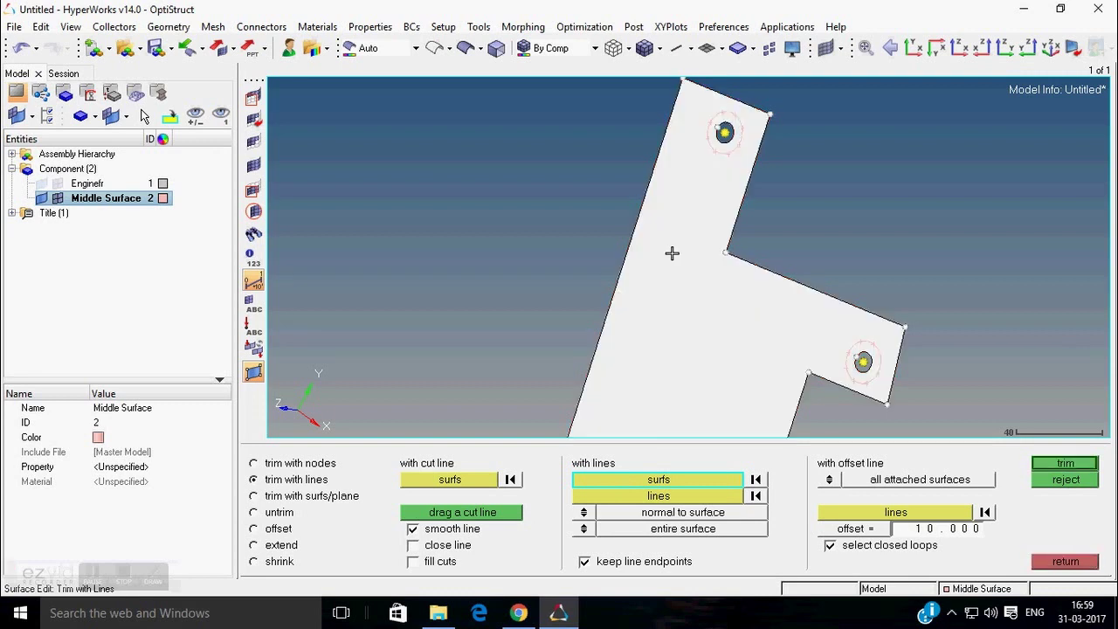
click(671, 497)
click(735, 116)
click(857, 339)
ctrl+scroll(746, 331, down, 3)
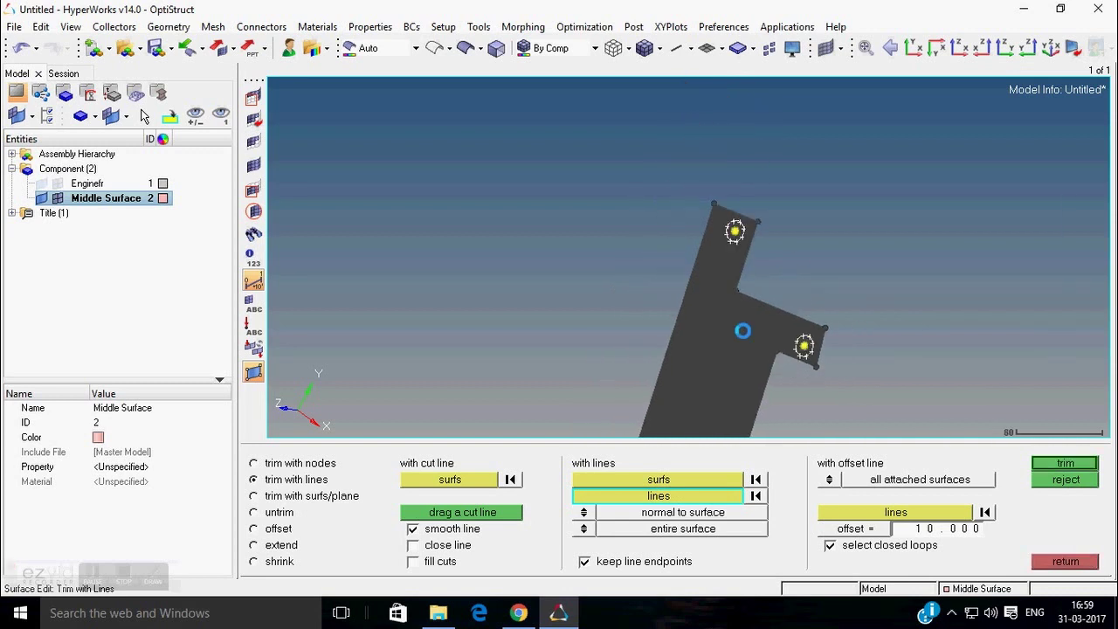
ctrl+scroll(744, 367, up, 6)
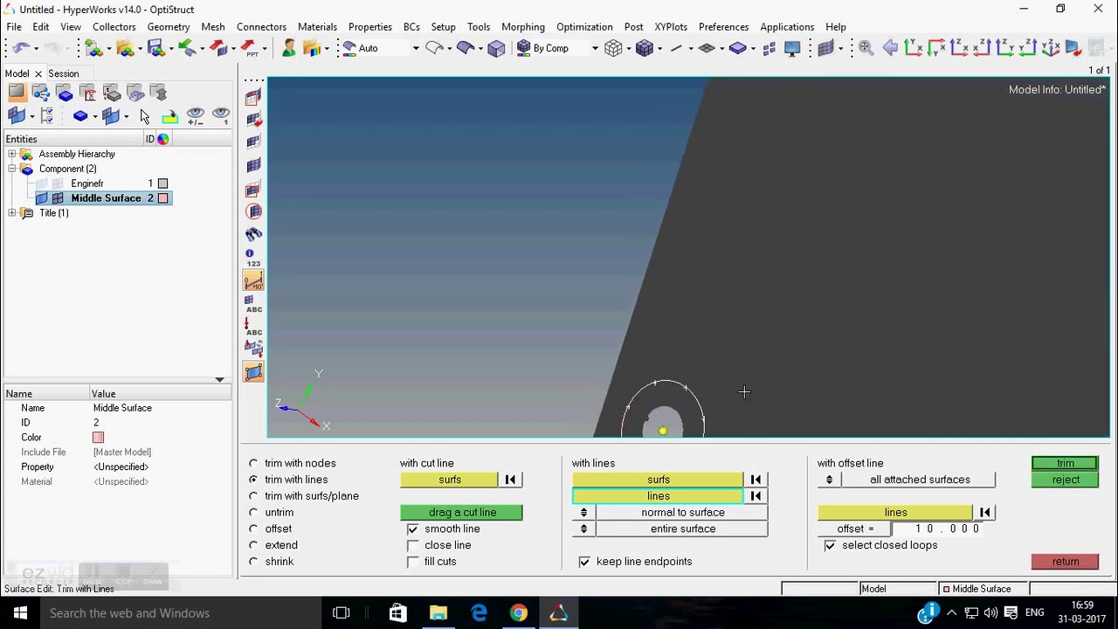
click(1088, 464)
- Examine the trimmed circle edges around all three holes on the rotated plate and finish surface editing
ctrl+scroll(900, 315, down, 3)
ctrl+scroll(889, 295, down, 2)
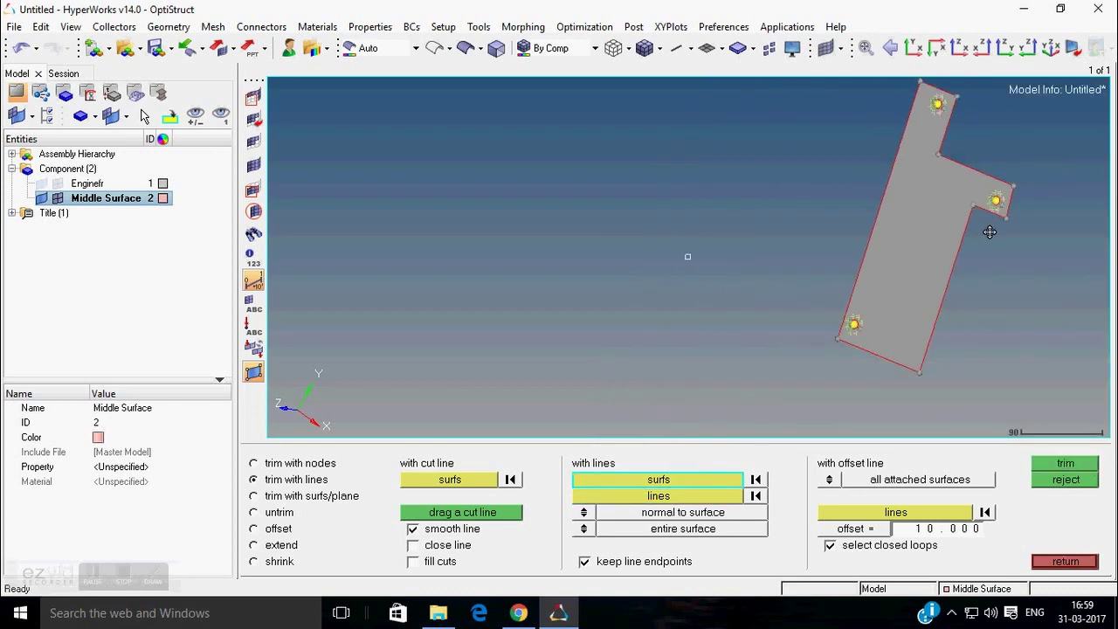
ctrl+right_drag(990, 232, 717, 269)
ctrl+scroll(711, 229, up, 3)
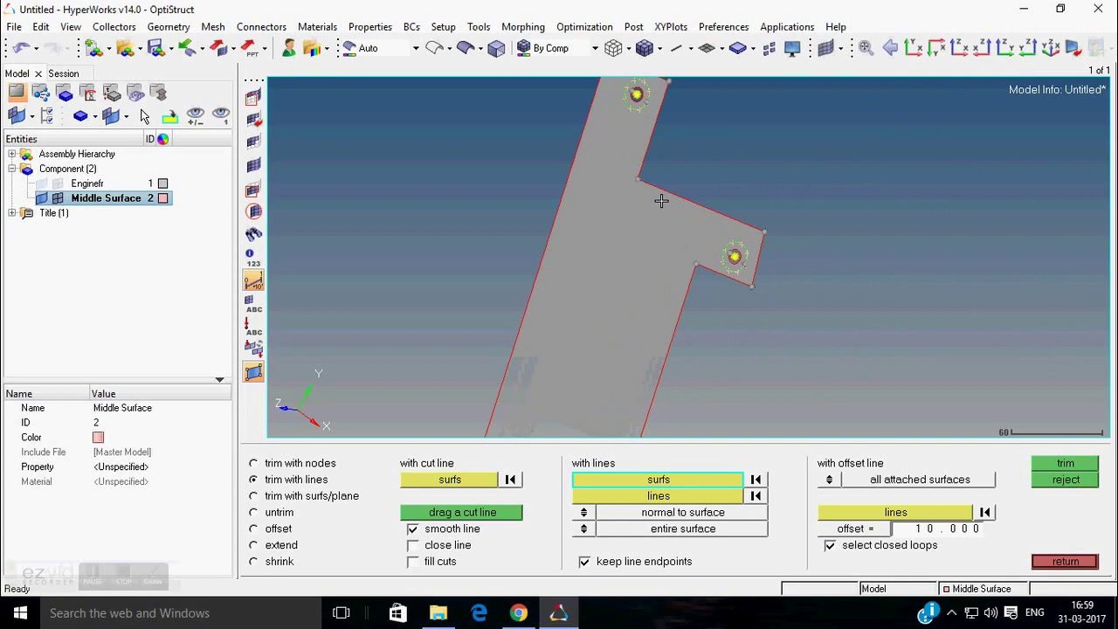
ctrl+scroll(676, 286, down, 1)
ctrl+scroll(675, 288, down, 4)
ctrl+drag(655, 370, 729, 300)
ctrl+scroll(721, 300, up, 4)
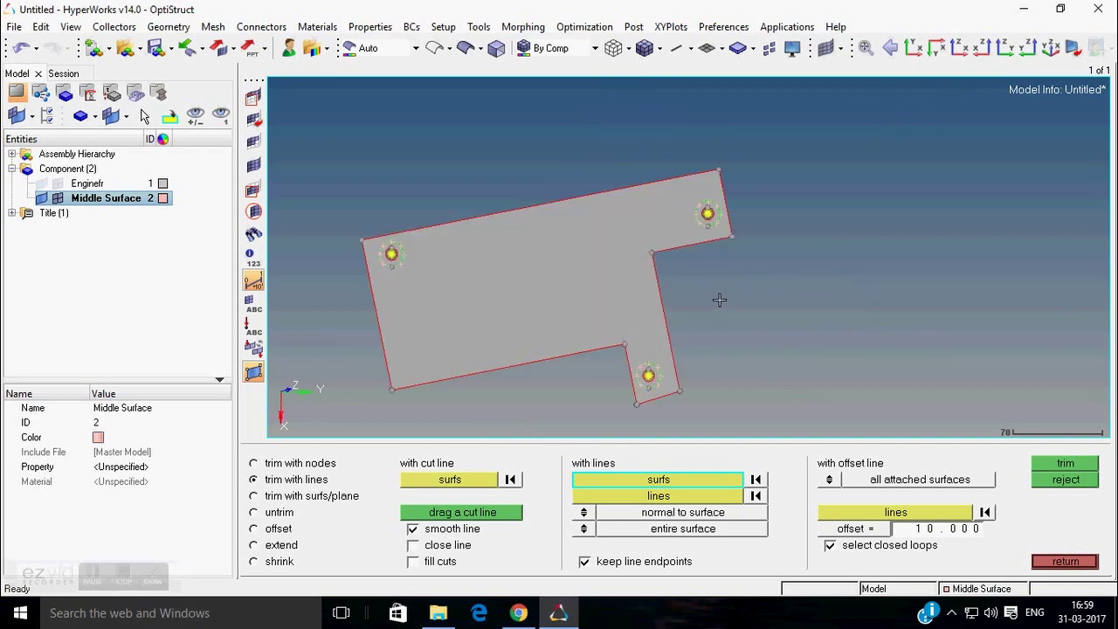
ctrl+scroll(789, 248, up, 3)
ctrl+scroll(772, 243, down, 2)
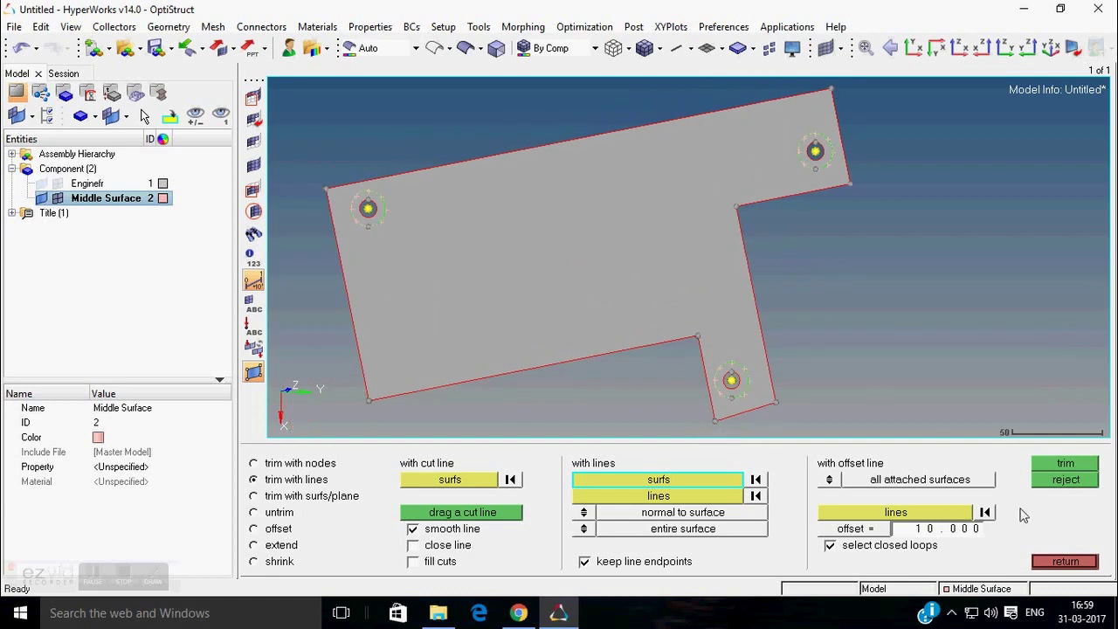
click(1065, 562)
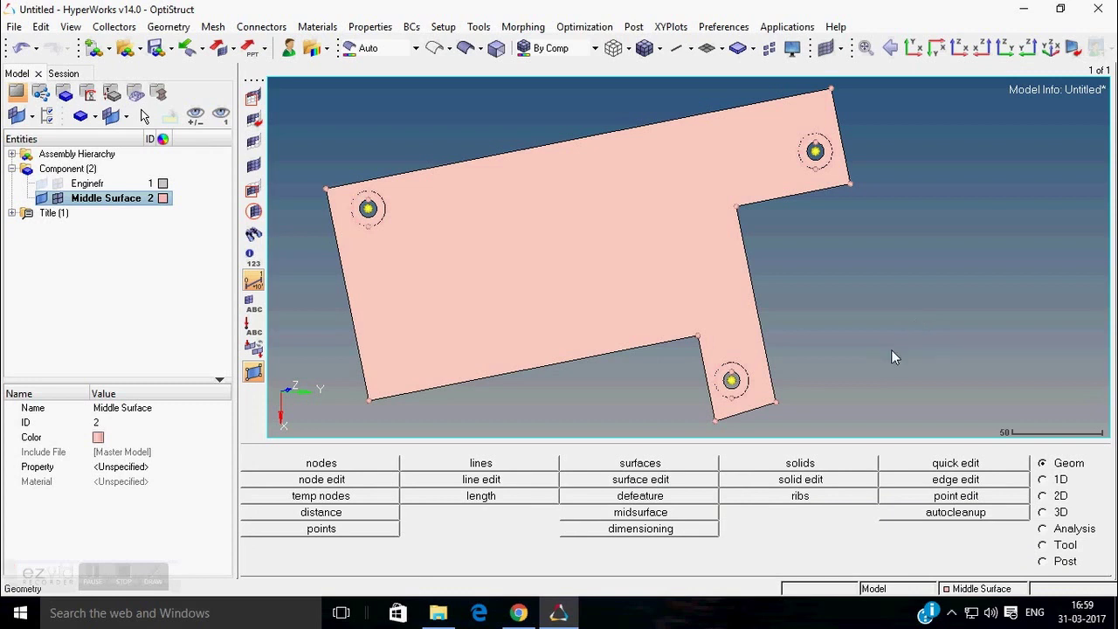
- Automesh the plate's midsurface with quads only at an element size of 2
click(1043, 496)
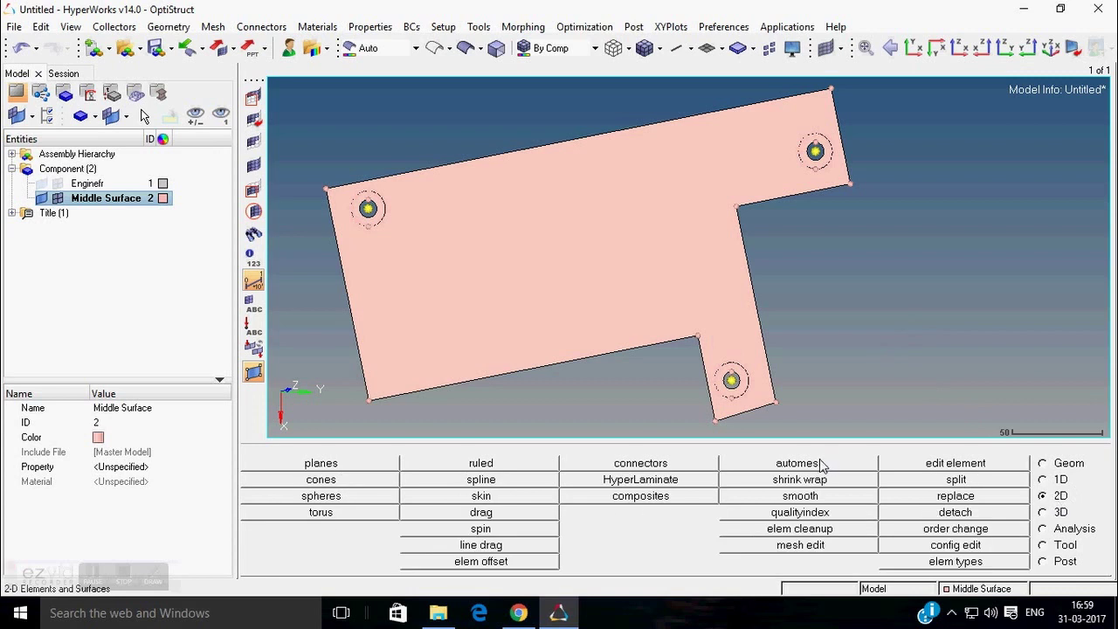
click(797, 463)
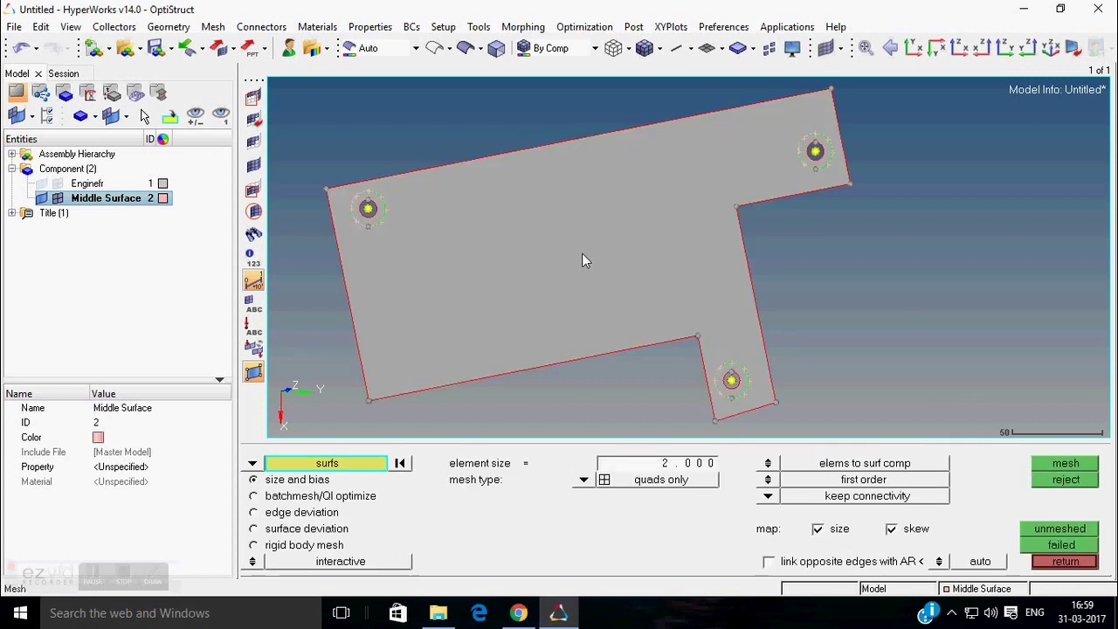
click(580, 254)
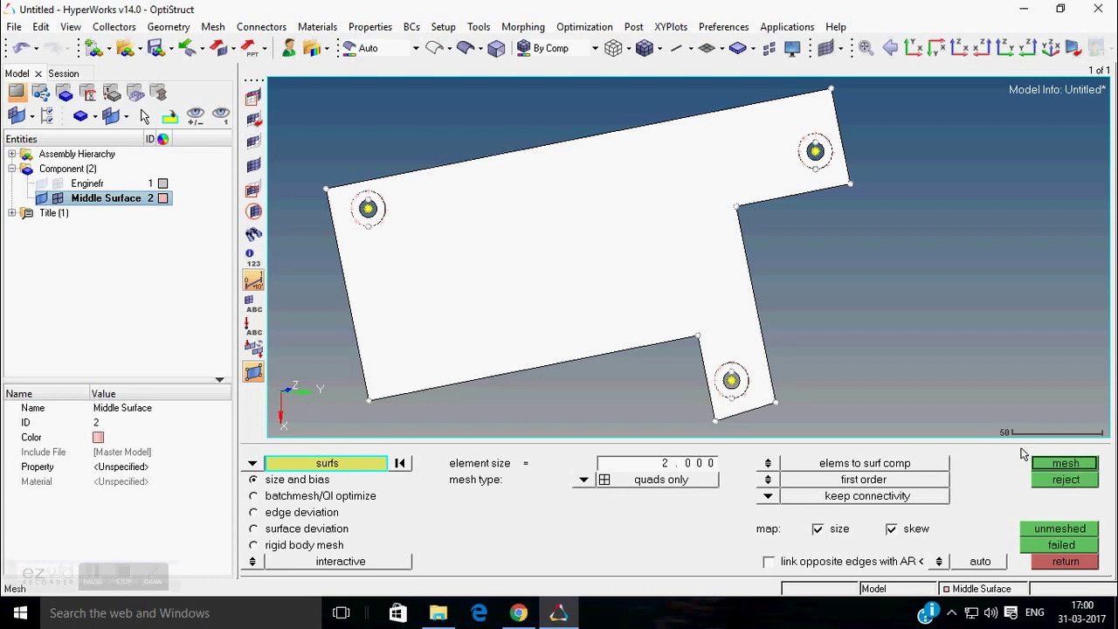
click(1048, 469)
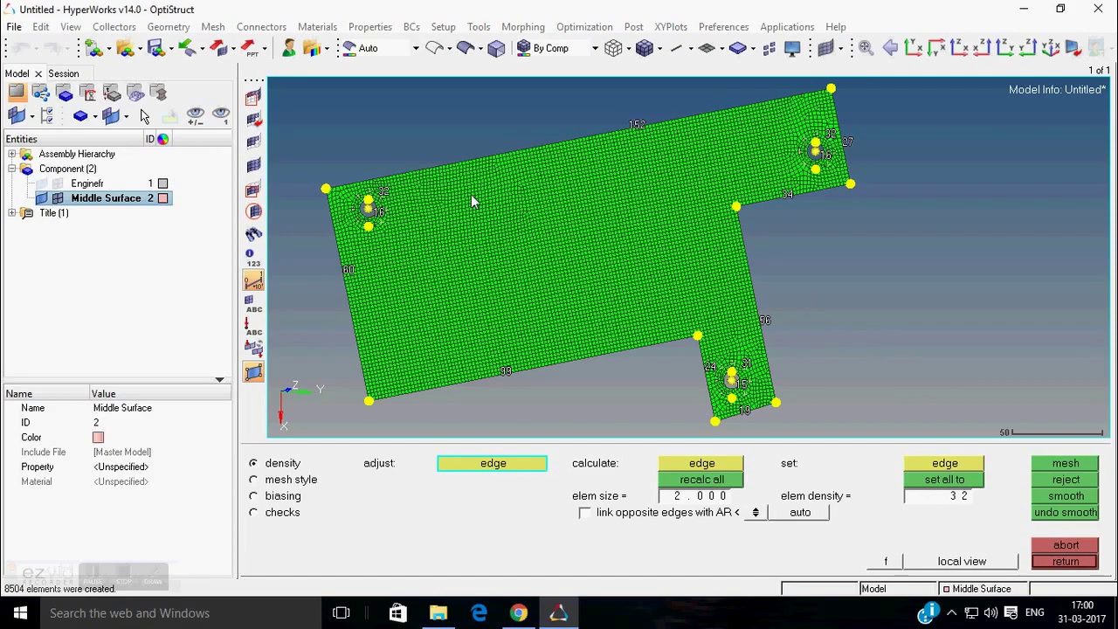
- Set the element density to 32 on the inner edge of the hole at the plate's upper-left corner
scroll(378, 203, up, 5)
scroll(377, 211, up, 1)
scroll(378, 212, down, 3)
scroll(377, 212, up, 4)
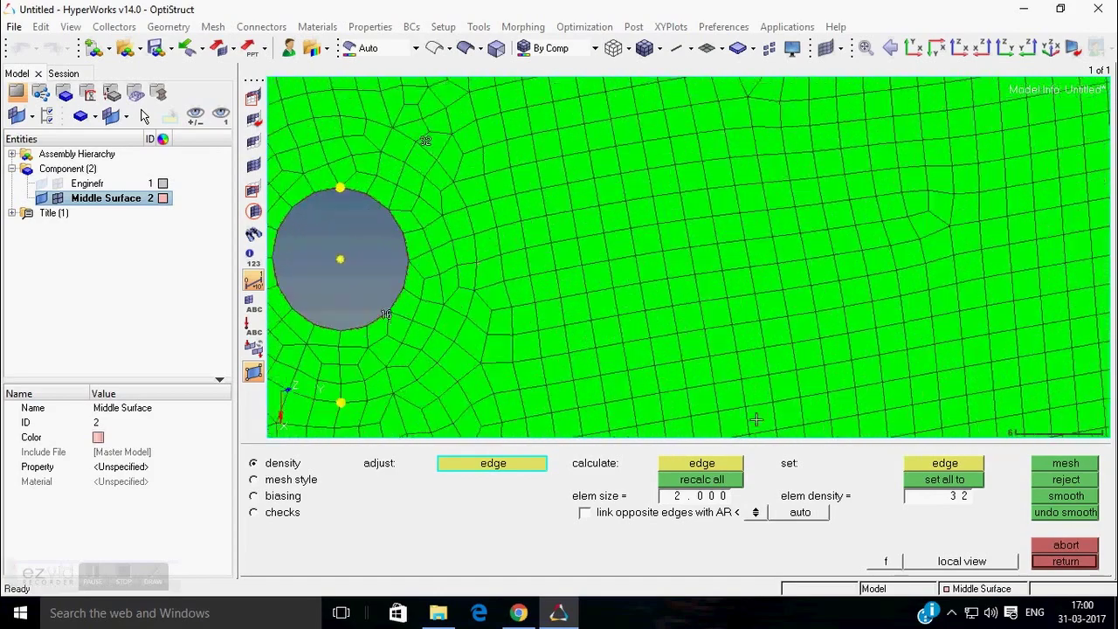
double_click(953, 495)
click(950, 468)
click(385, 315)
- Set the element density to 32 on the inner edge of the hole at the plate's upper-right end
scroll(474, 294, down, 3)
scroll(559, 243, down, 3)
scroll(966, 181, up, 4)
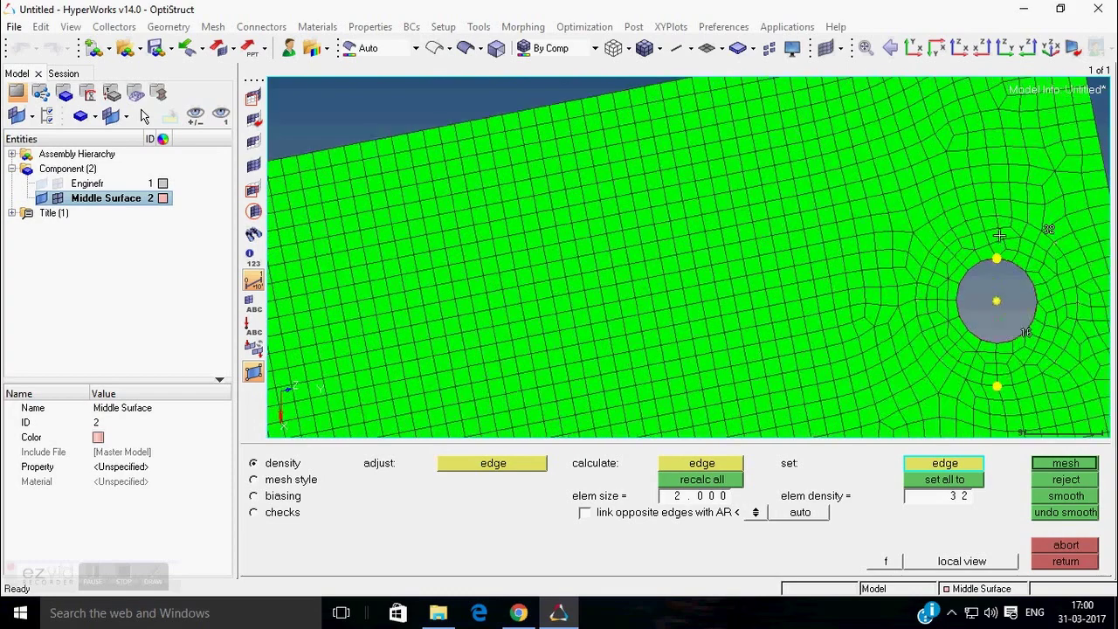
click(1027, 333)
scroll(1005, 328, down, 5)
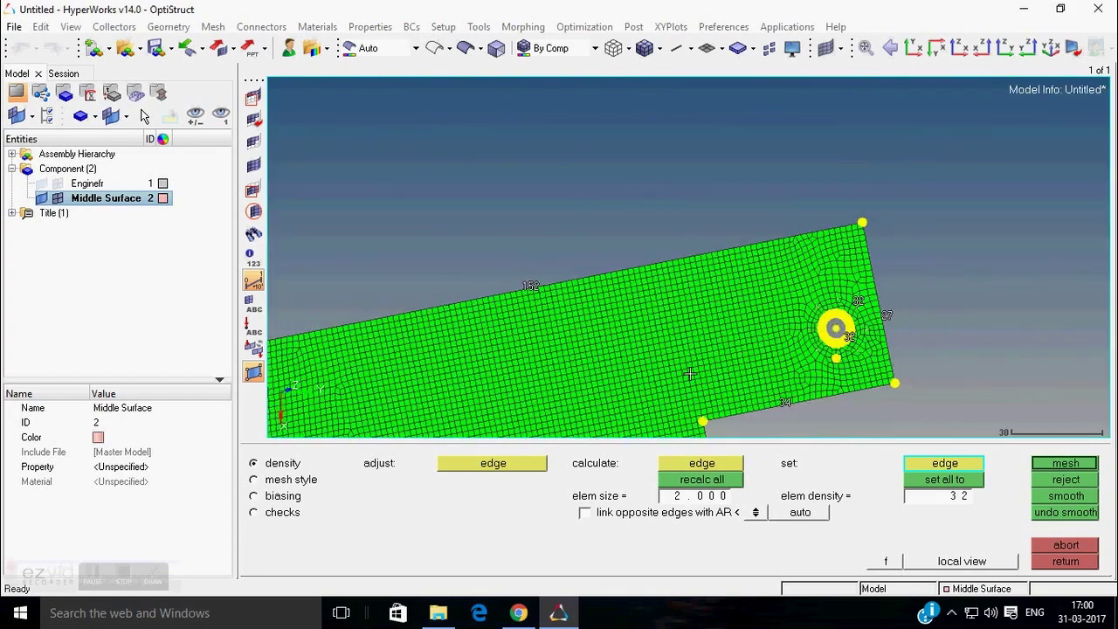
- Set the element density to 32 on the inner and outer circle edges of the hole in the plate's lower-right tab
ctrl+right_drag(643, 382, 644, 187)
scroll(620, 245, up, 6)
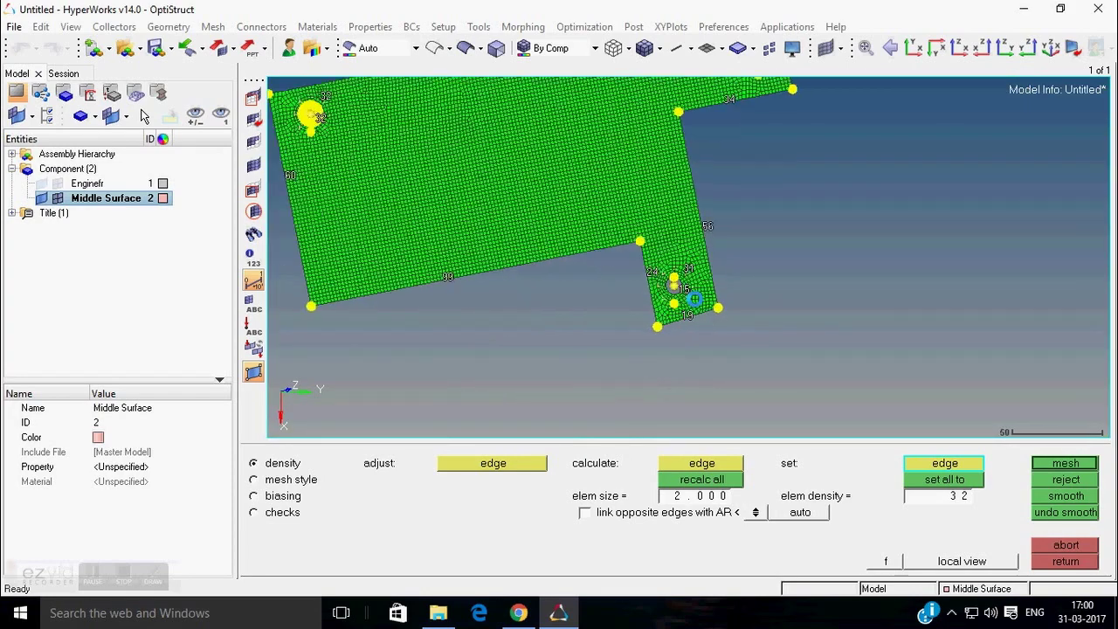
click(627, 265)
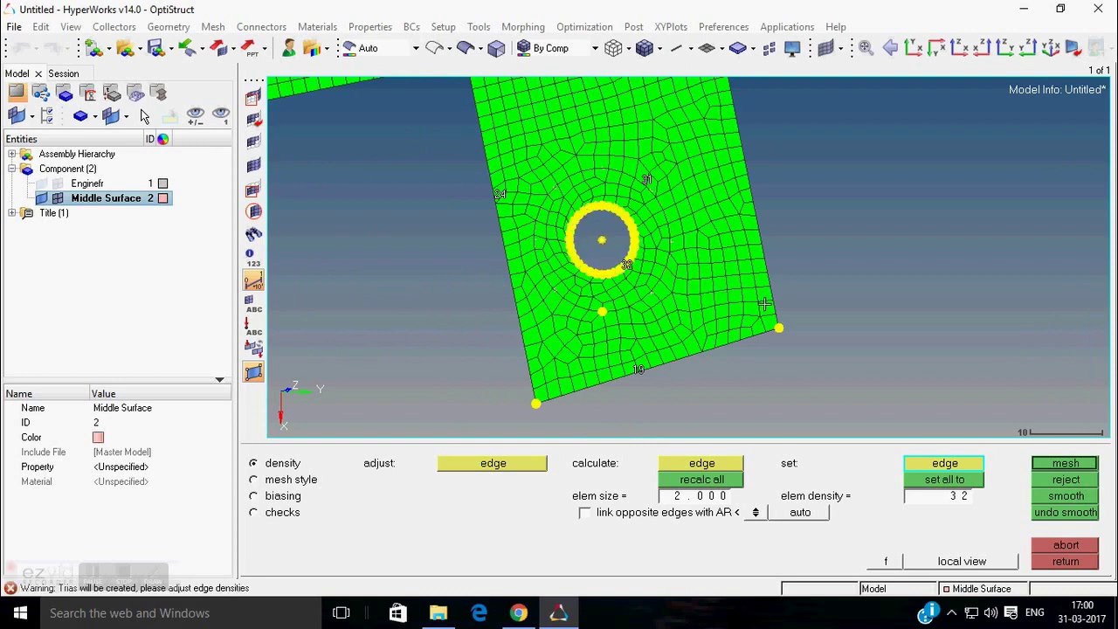
click(647, 177)
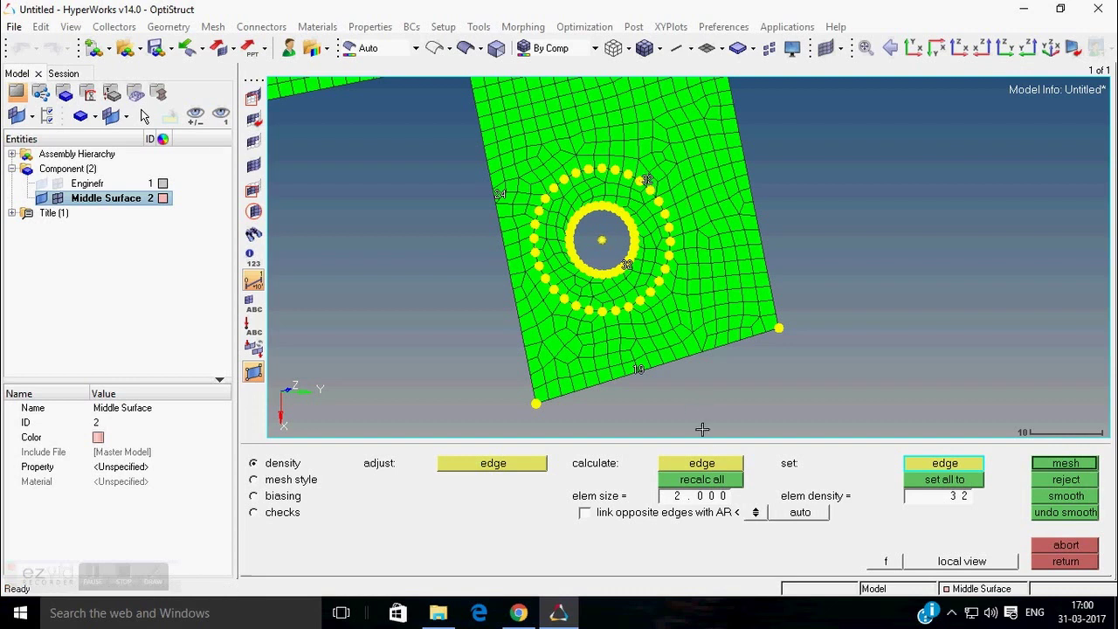
- Adjust the lower-right hole's inner and outer circle edges to a density of 31 and remesh the plate
click(537, 462)
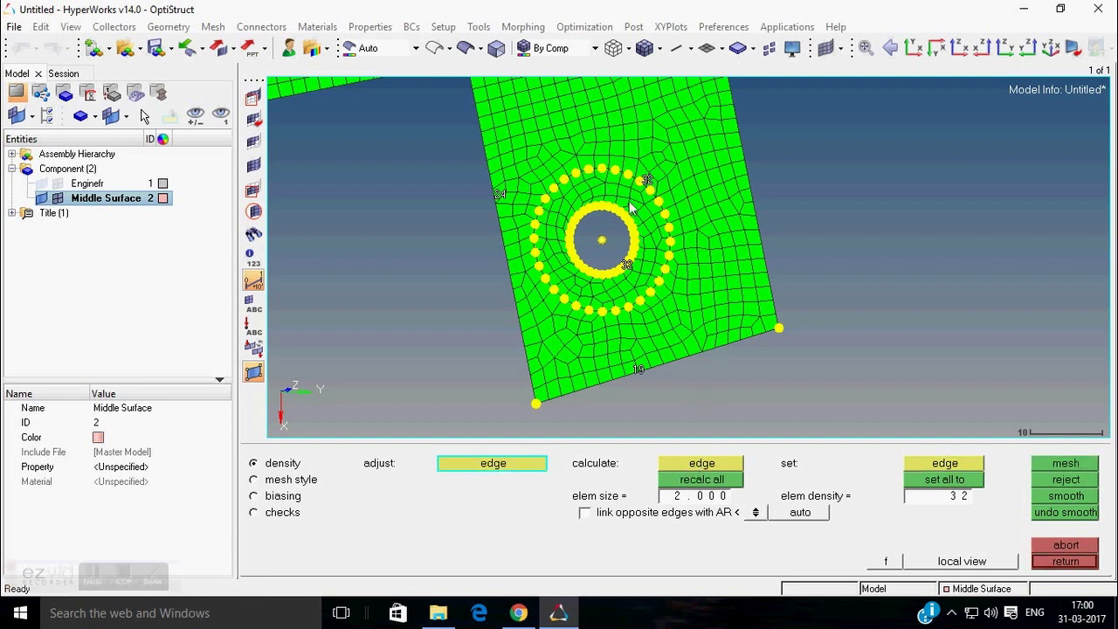
right_click(647, 180)
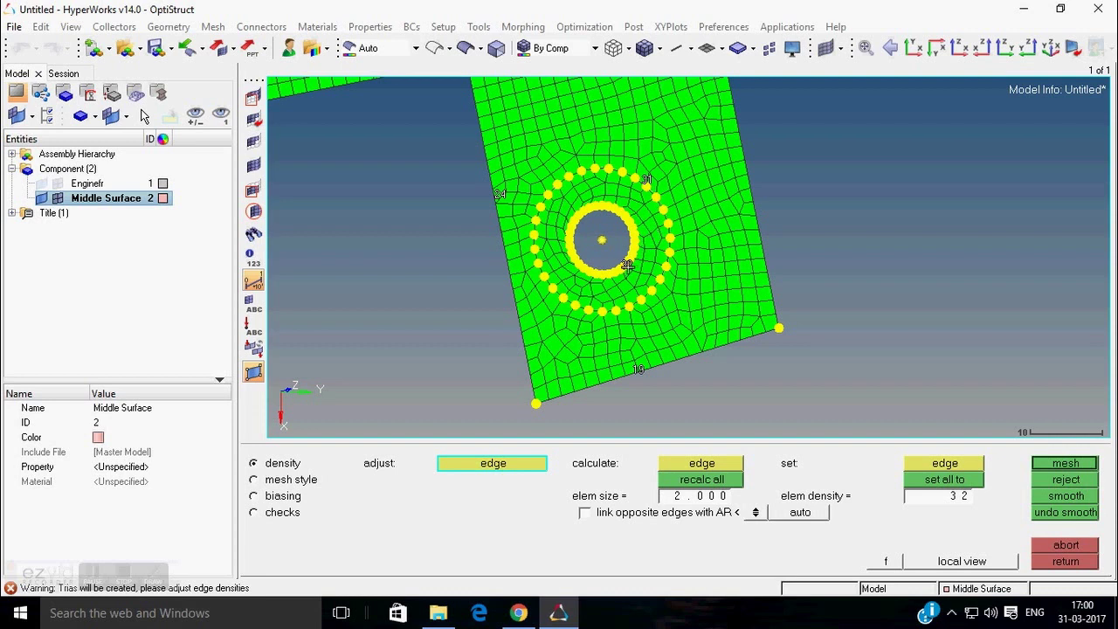
click(1050, 467)
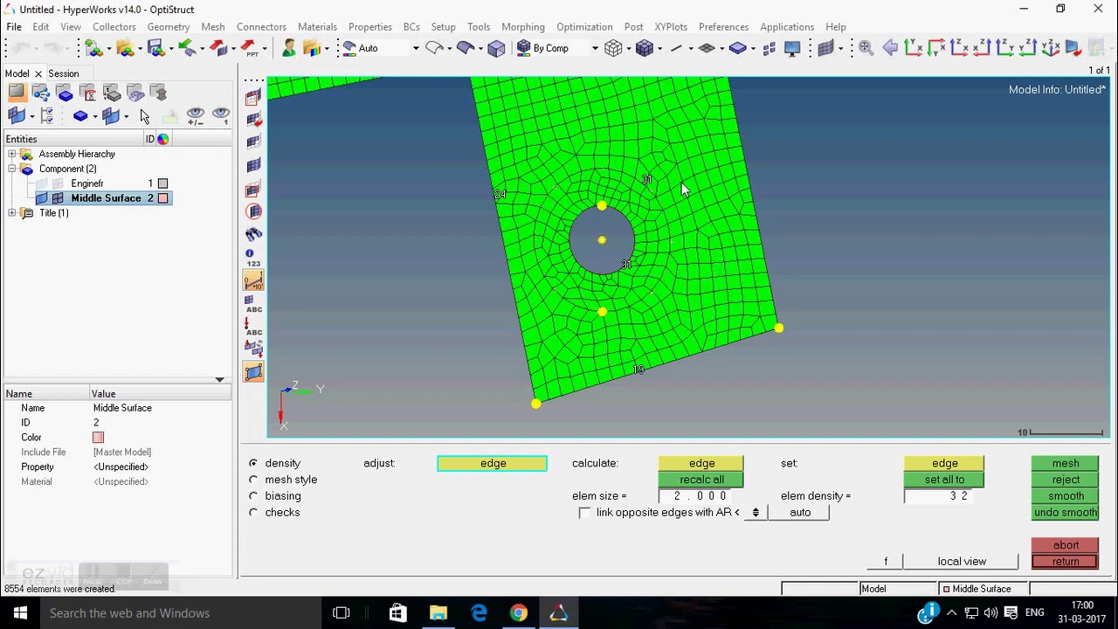
- Compare the mesh pattern and edge densities around the plate's three holes
scroll(588, 218, down, 5)
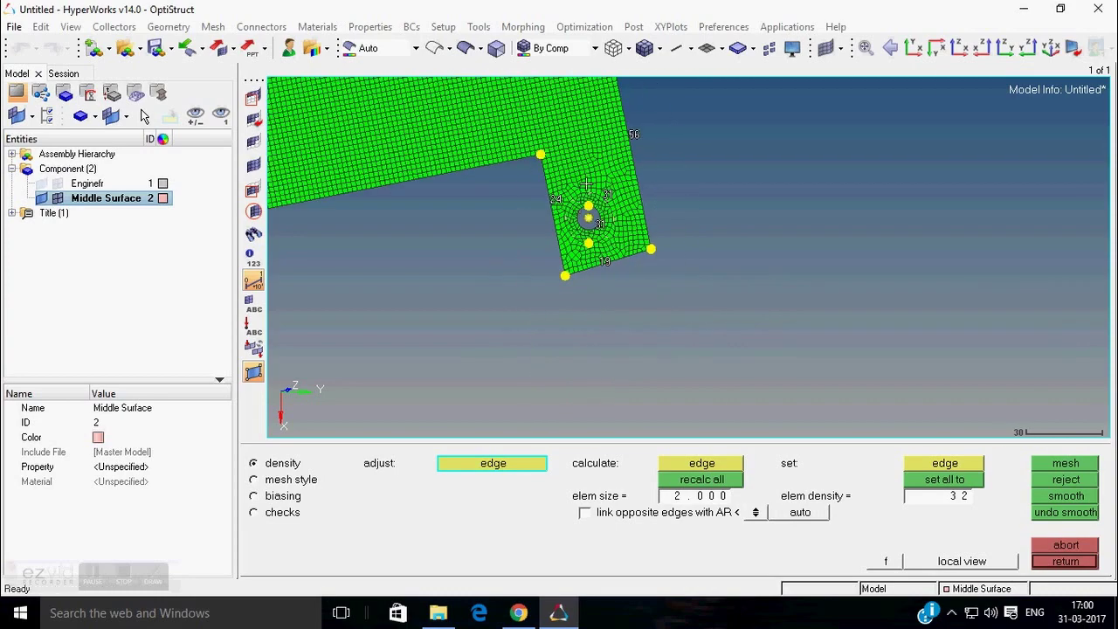
ctrl+right_drag(630, 107, 648, 252)
scroll(660, 210, up, 6)
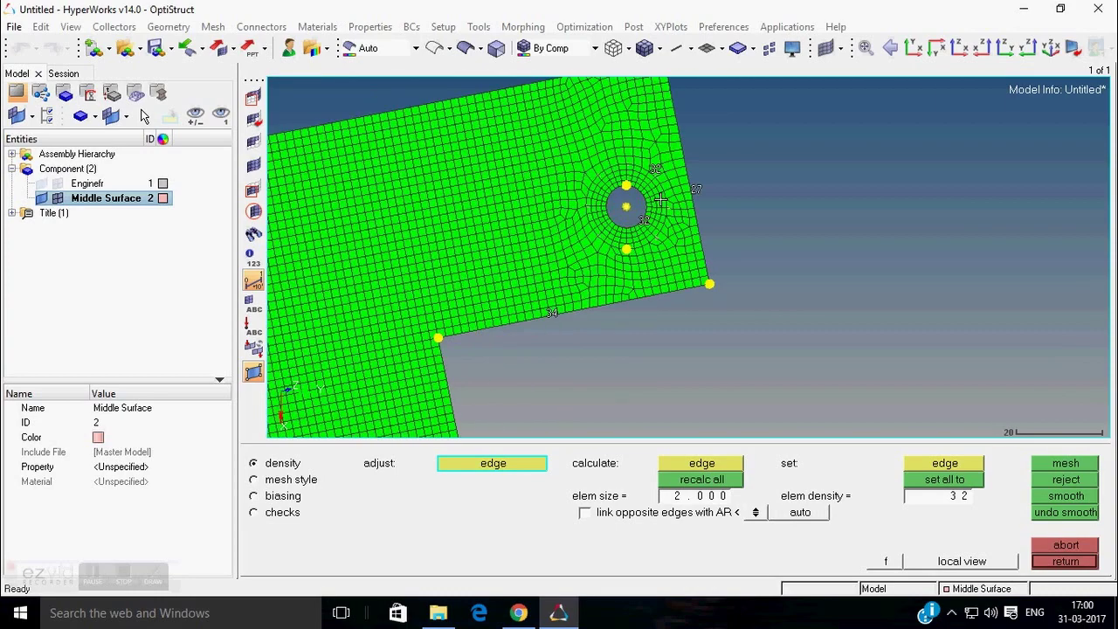
scroll(657, 199, down, 5)
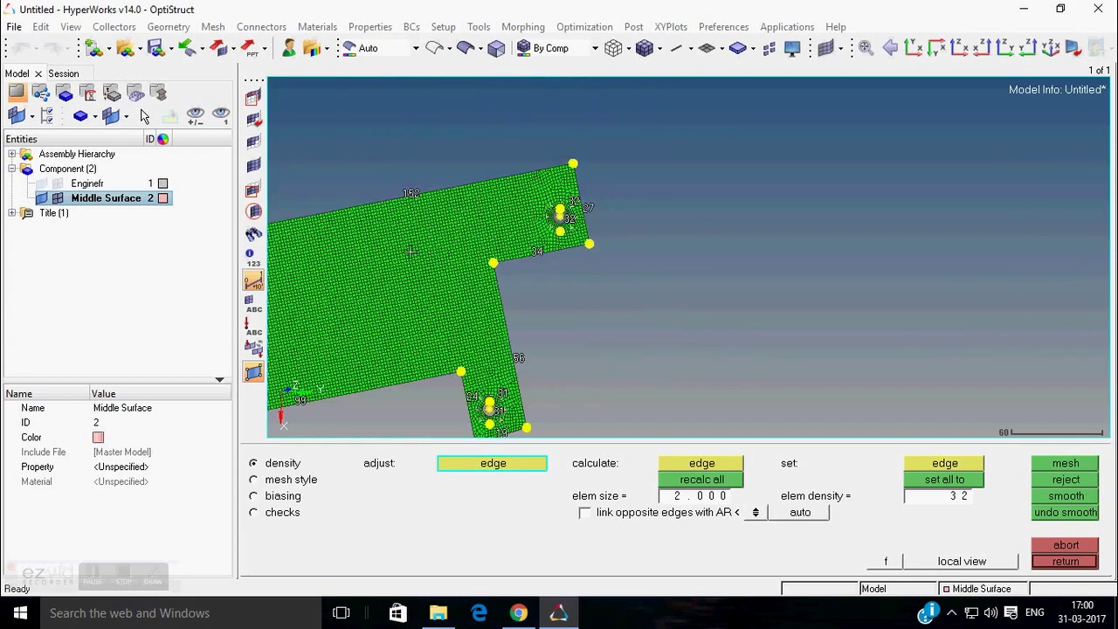
ctrl+right_drag(324, 269, 642, 218)
scroll(643, 218, up, 3)
scroll(619, 237, down, 3)
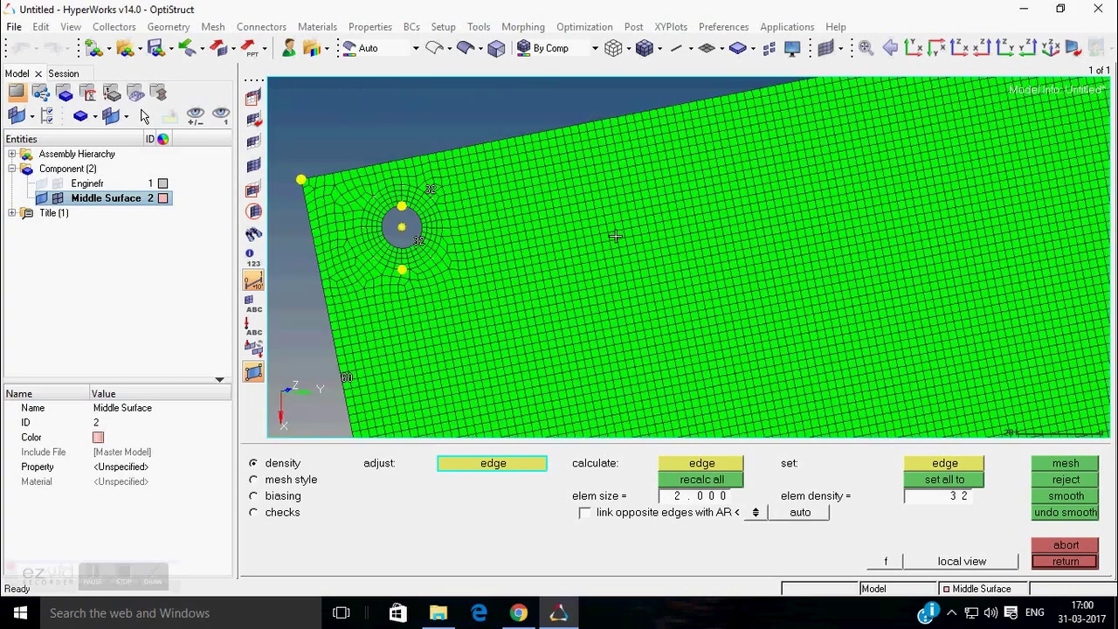
- Raise the lower-right hole's inner and outer circle edge densities to 32 and remesh the plate
ctrl+right_drag(890, 368, 696, 282)
scroll(696, 281, up, 5)
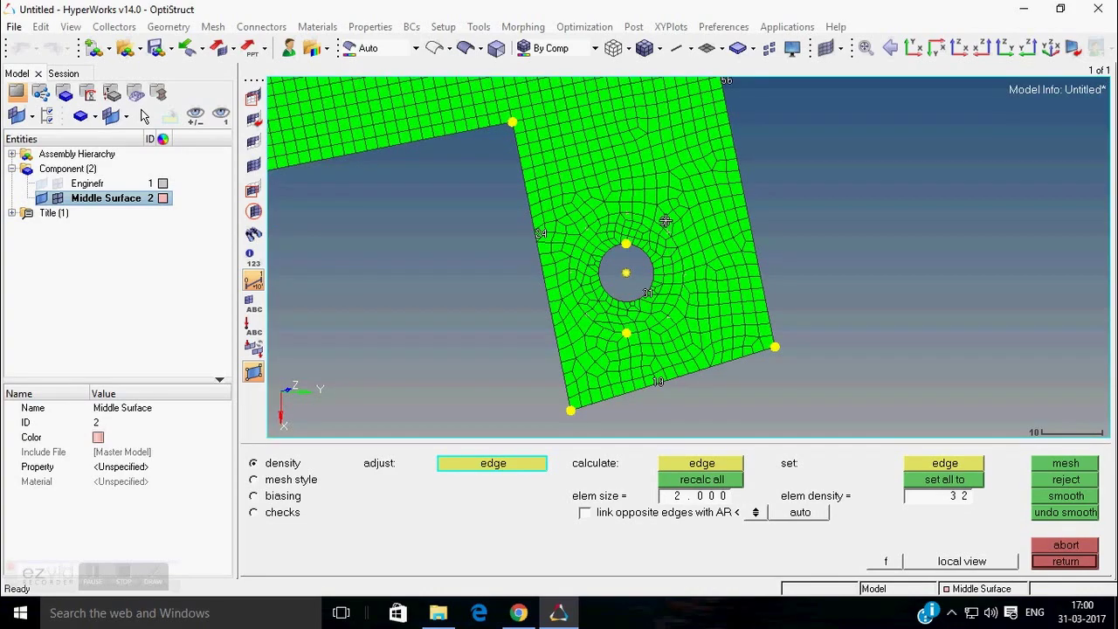
click(688, 269)
click(655, 293)
click(1045, 463)
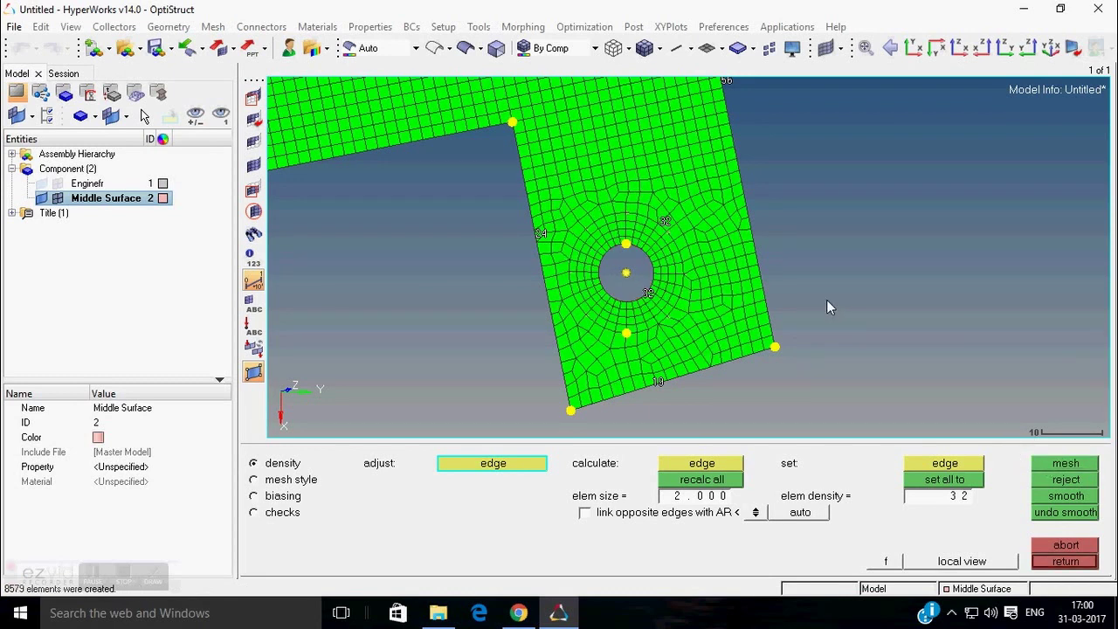
- Check the updated mesh around the three holes and accept it
scroll(827, 300, down, 5)
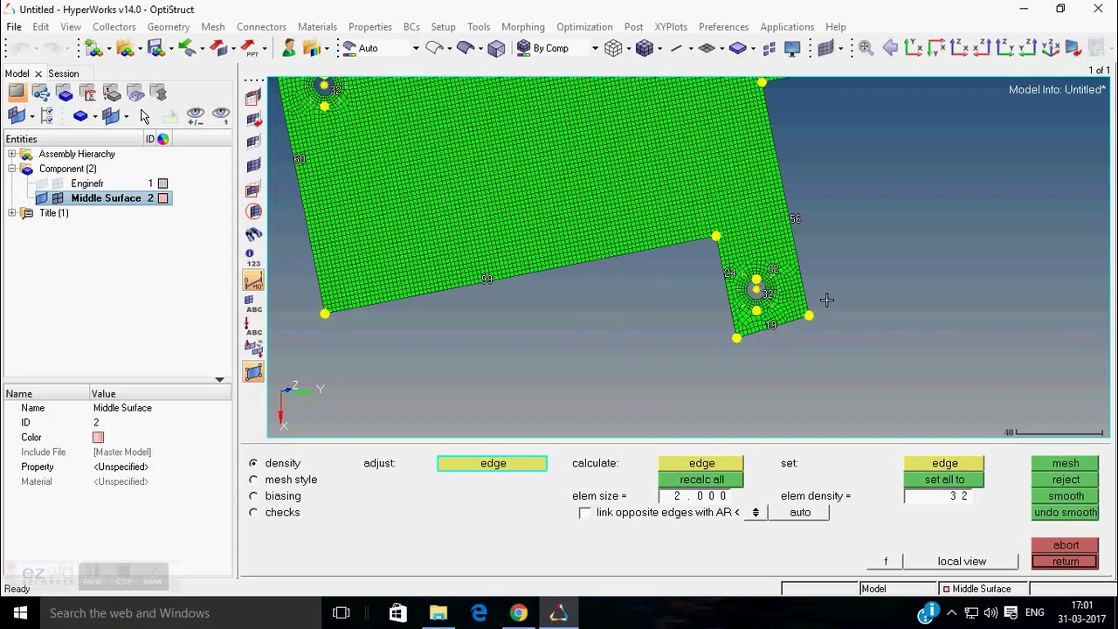
scroll(970, 101, up, 3)
scroll(970, 100, down, 2)
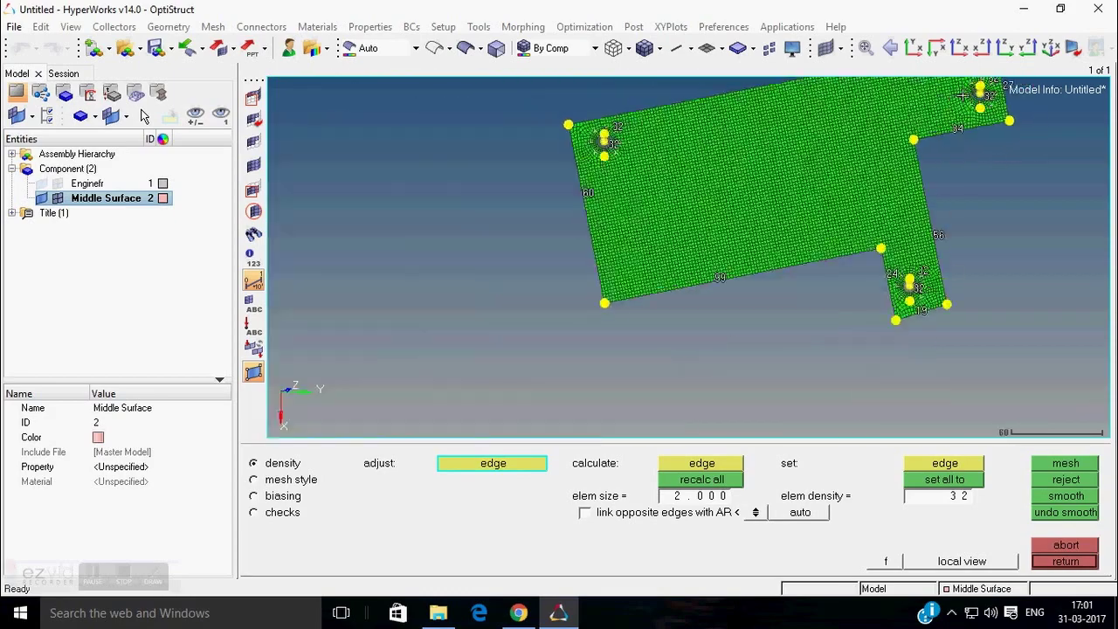
scroll(915, 183, up, 5)
scroll(914, 185, down, 6)
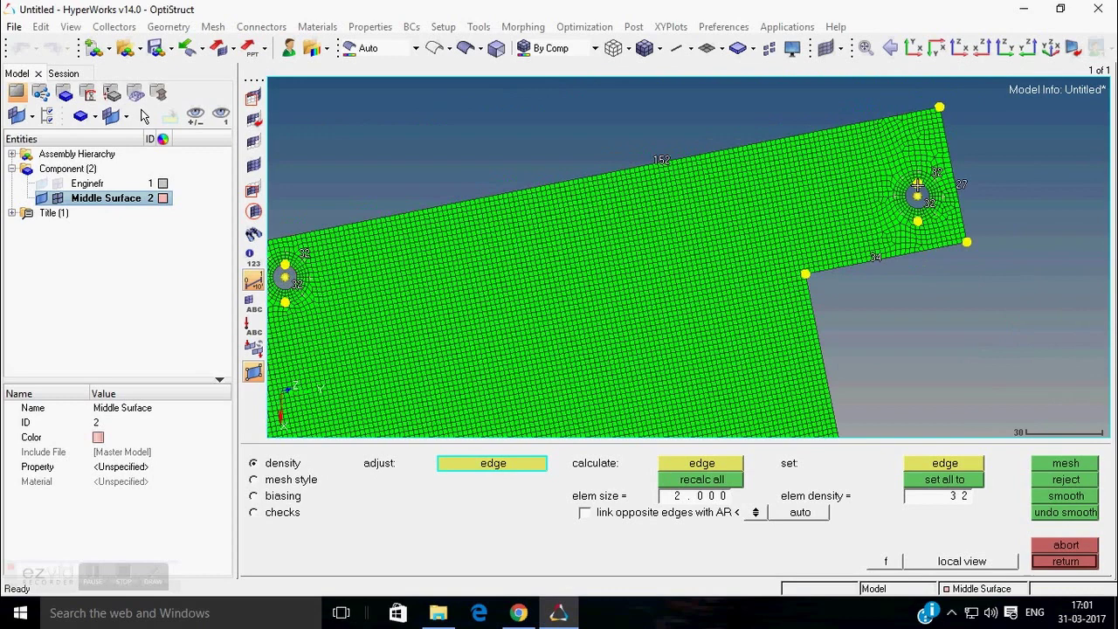
click(1066, 561)
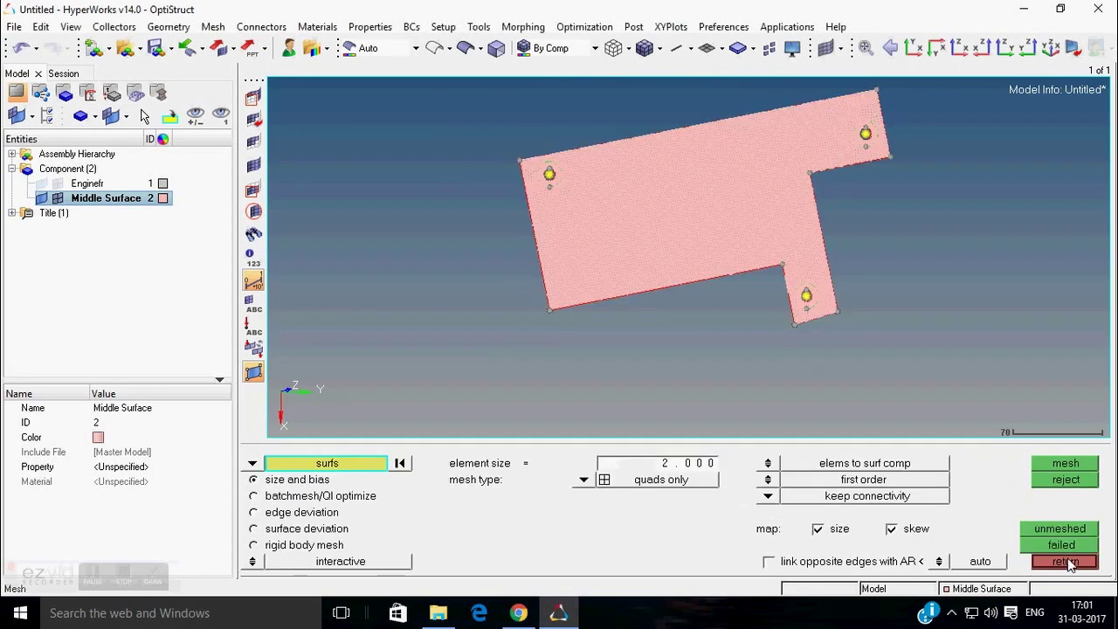
- Hide the Middle Surface component's geometry, display its elements shaded with mesh lines, and finish automeshing
scroll(743, 218, up, 3)
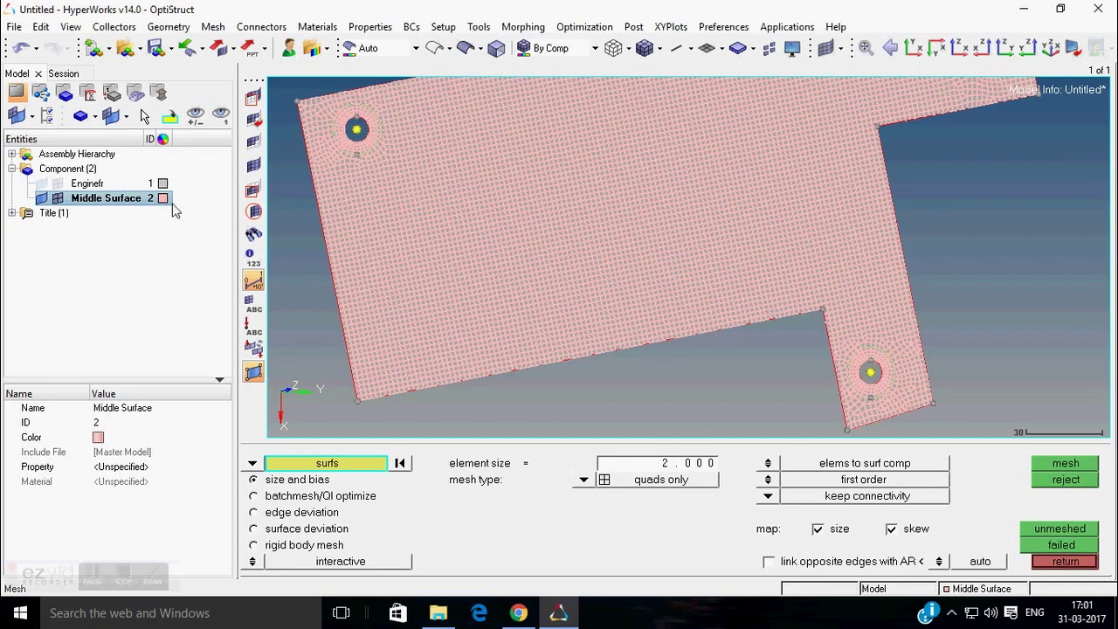
click(40, 198)
ctrl+right_drag(434, 184, 407, 255)
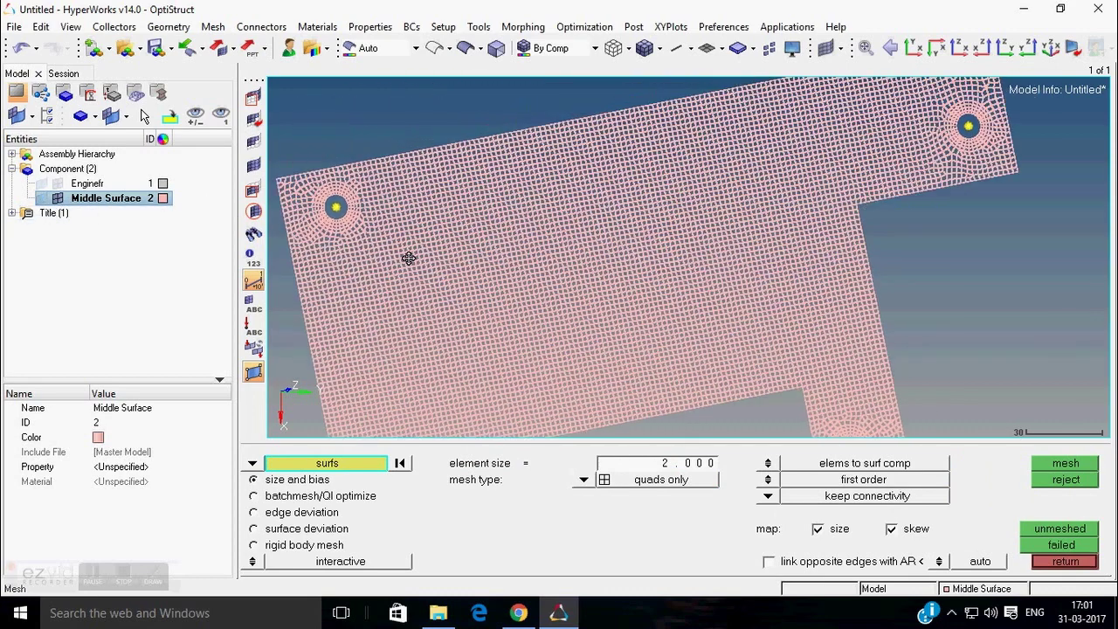
click(644, 55)
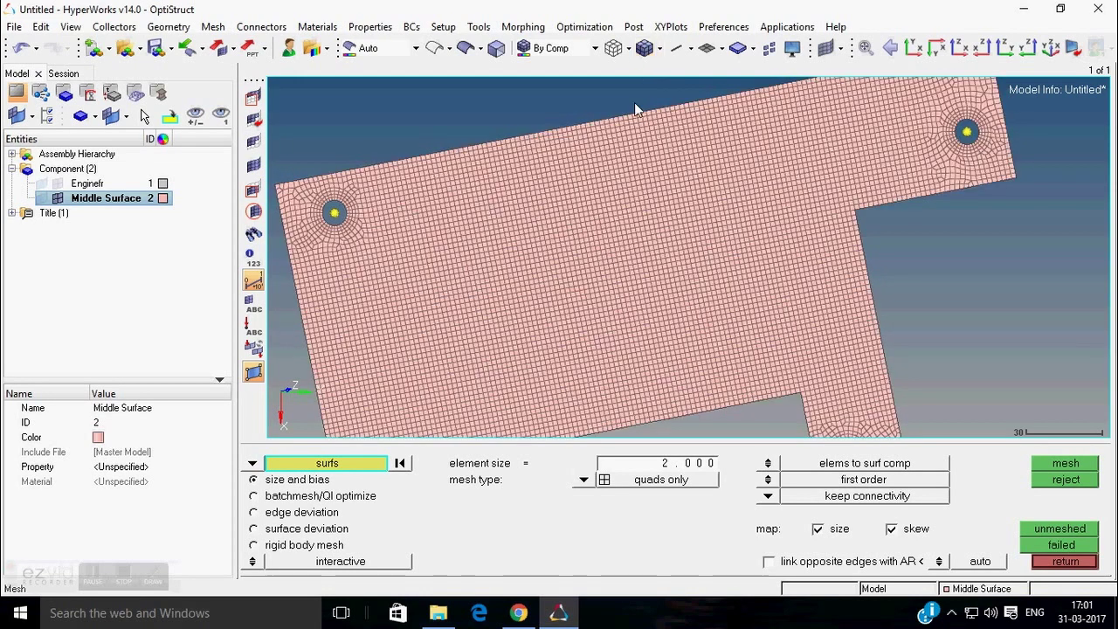
scroll(621, 219, down, 3)
scroll(493, 202, up, 3)
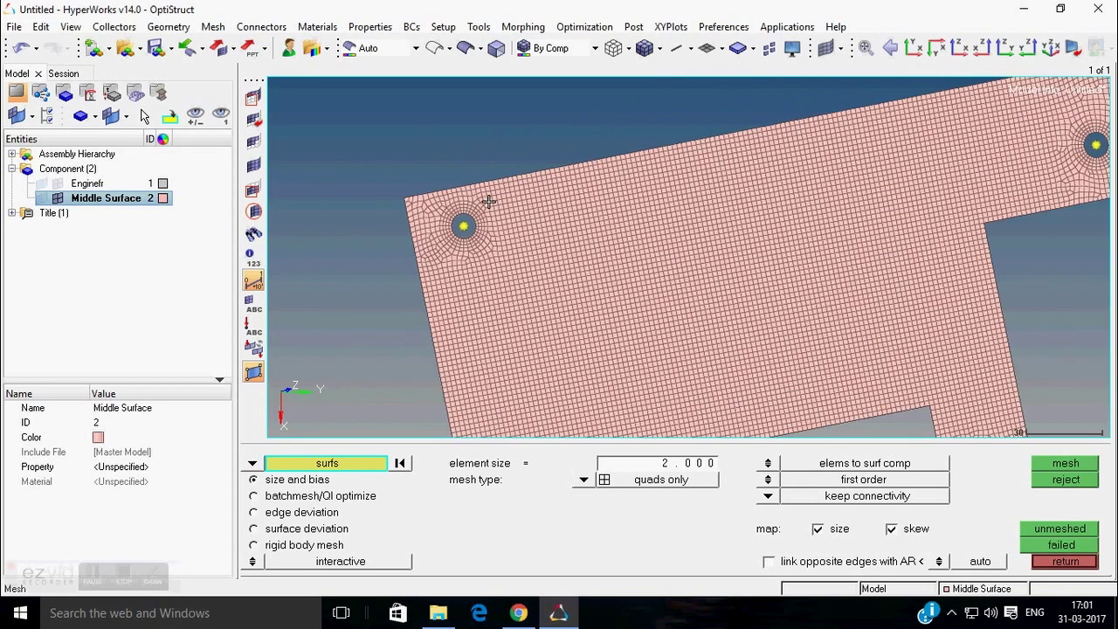
scroll(541, 237, down, 2)
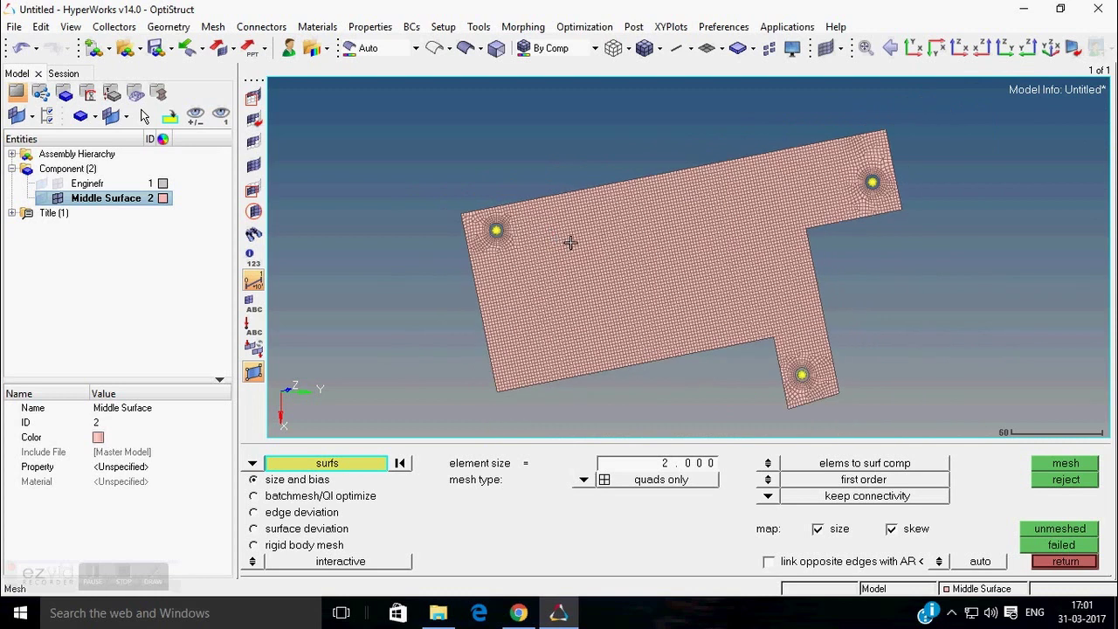
click(1062, 562)
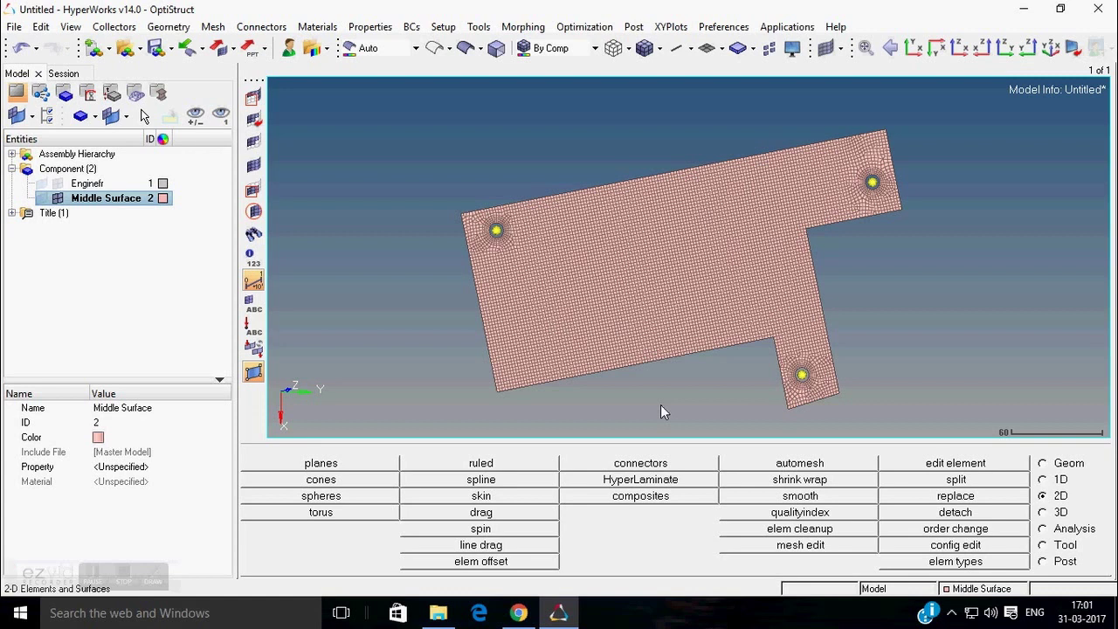
- Create a new component named Rigids
right_click(123, 264)
mouse_move(191, 124)
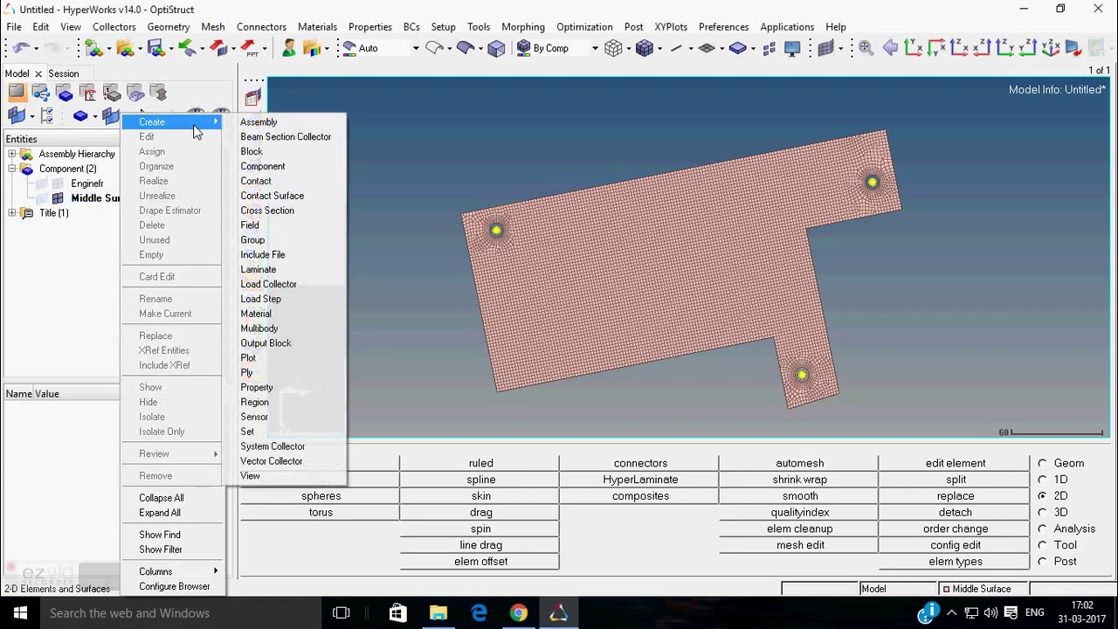
click(262, 166)
text(Rigids)
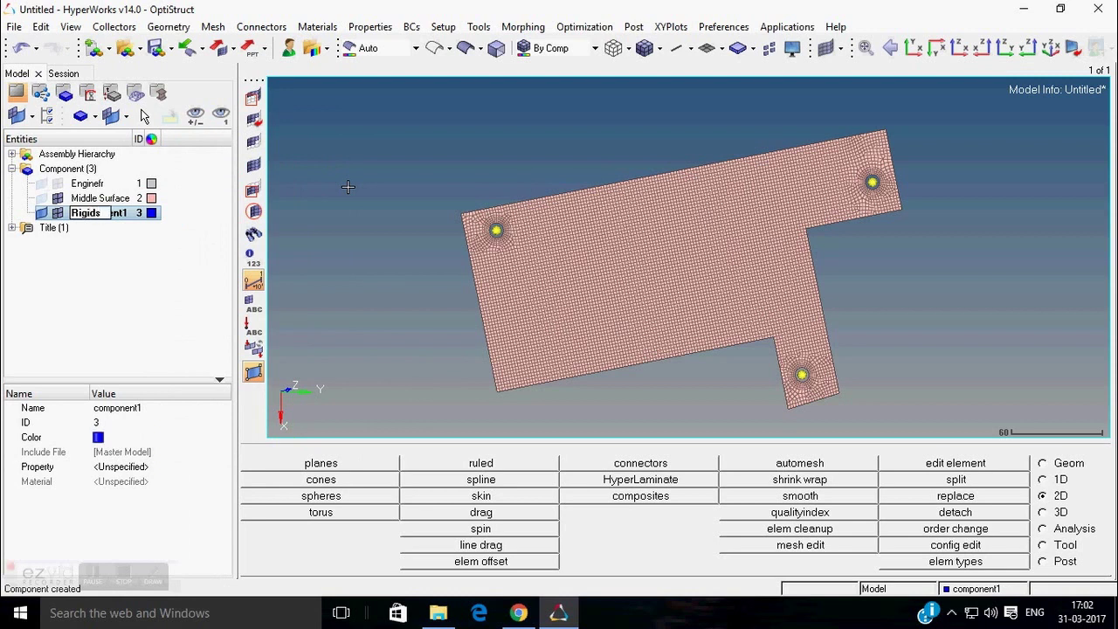
key(Return)
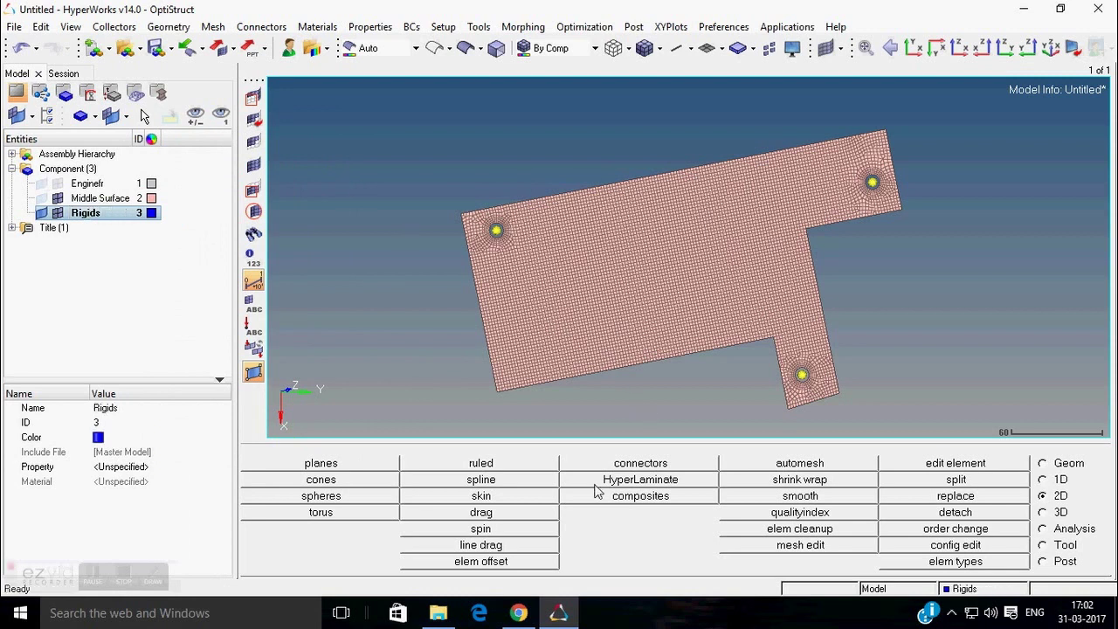
- Start an RBE2 rigid element with the center node of the upper-left hole as its independent node
click(1043, 480)
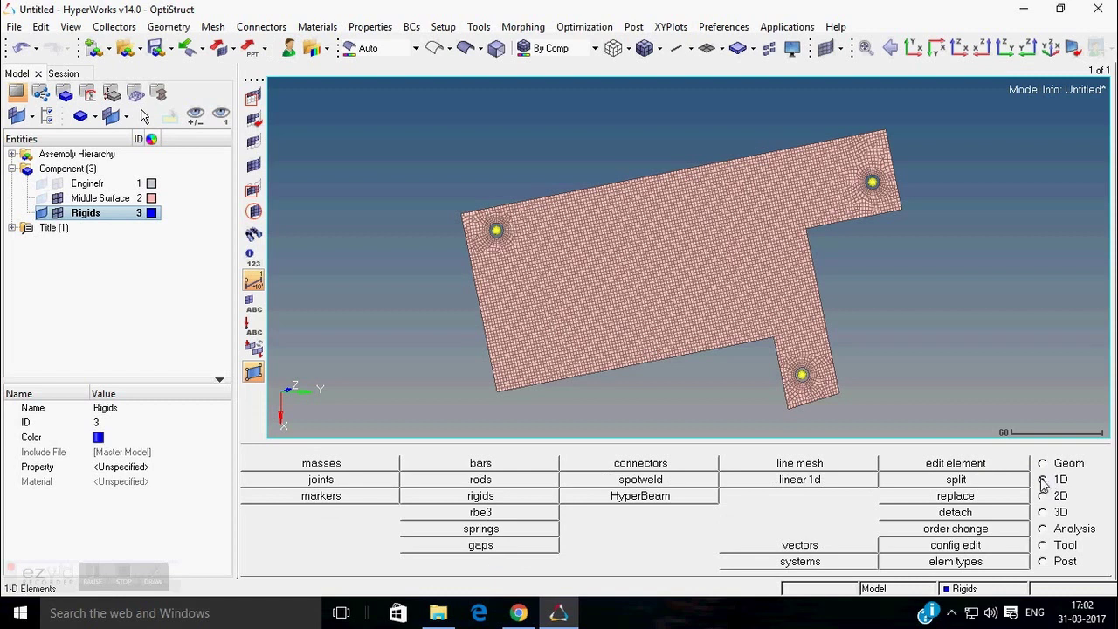
click(499, 514)
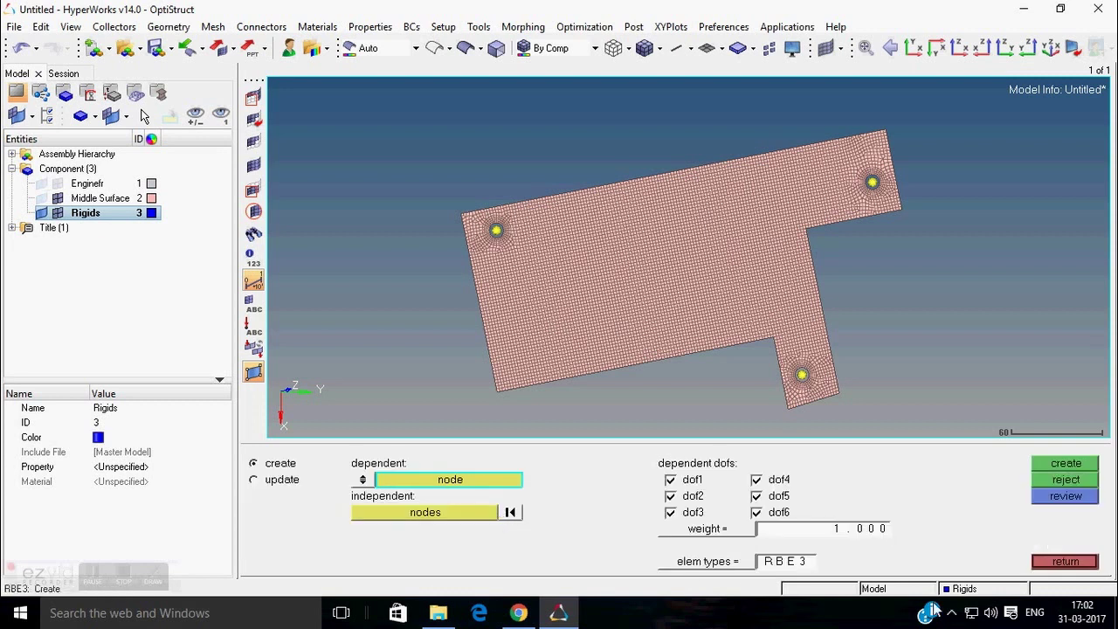
click(1064, 567)
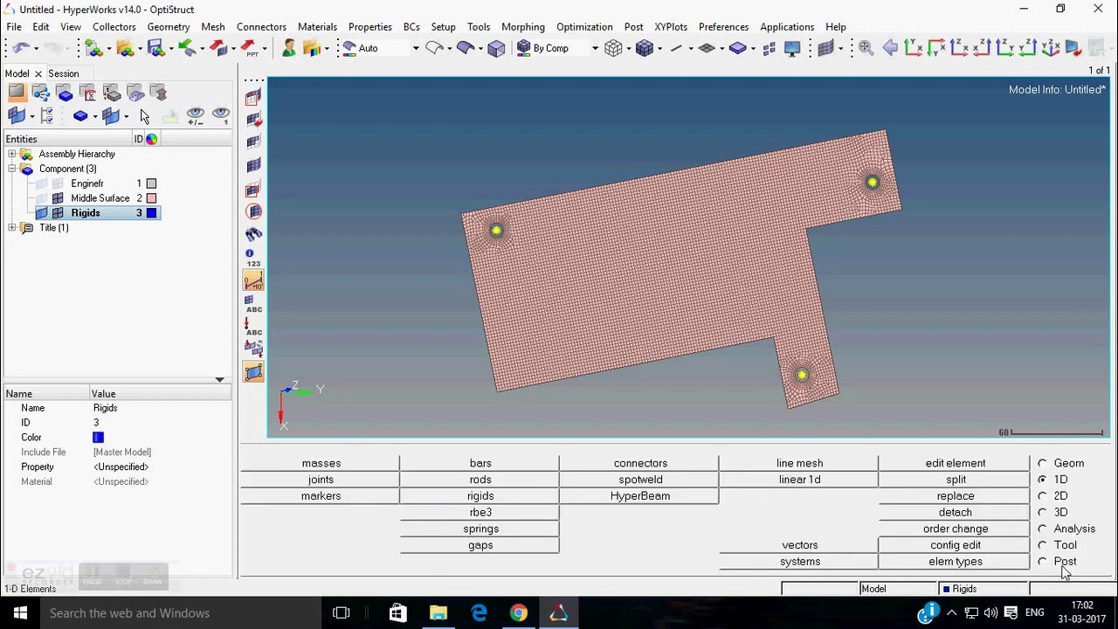
click(480, 496)
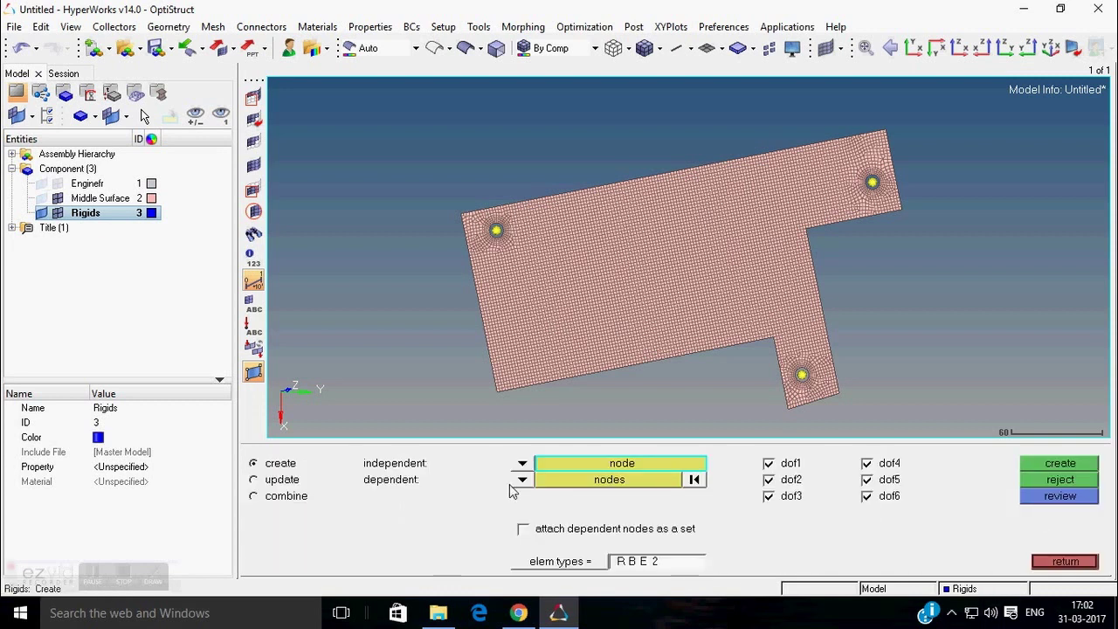
scroll(496, 232, up, 4)
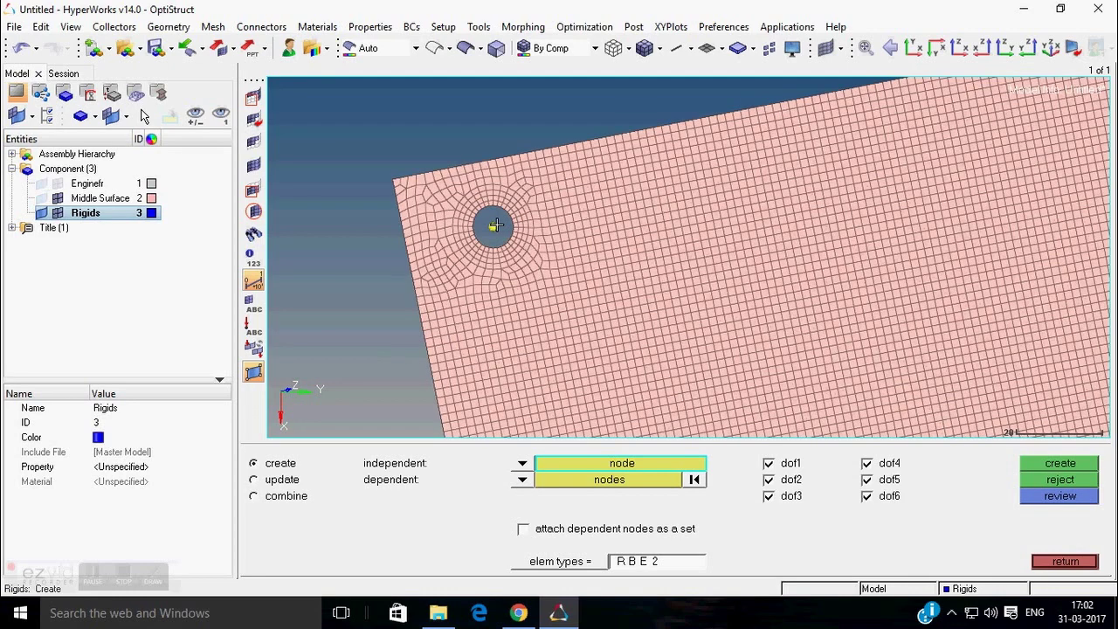
- Try to select the rigid's dependent nodes by geometry lines while the plate's surface geometry is hidden
click(601, 479)
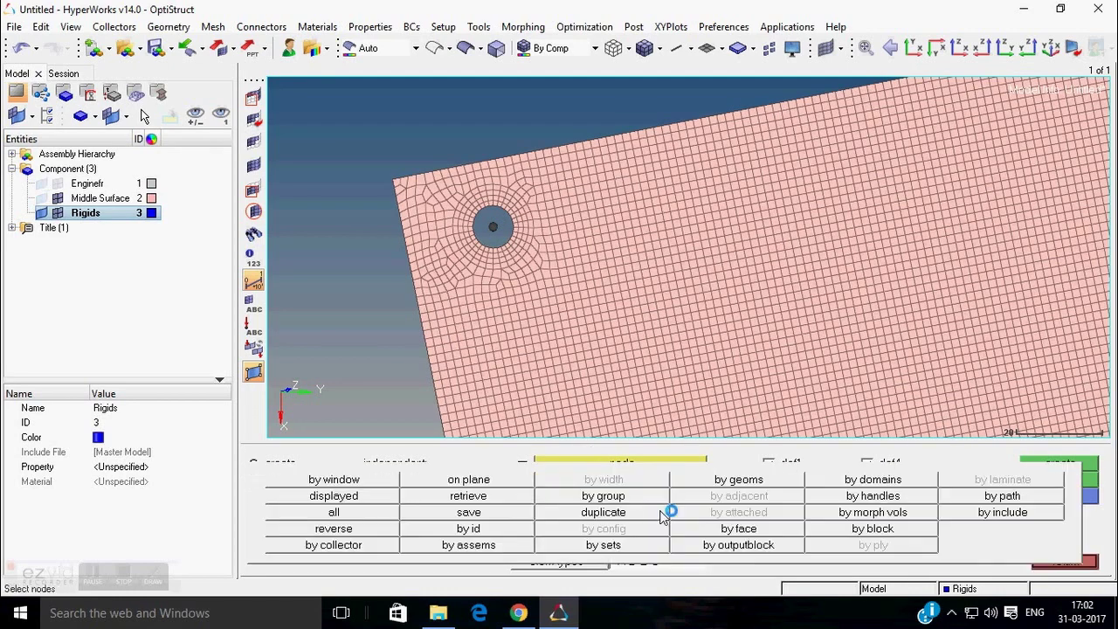
click(732, 482)
click(330, 497)
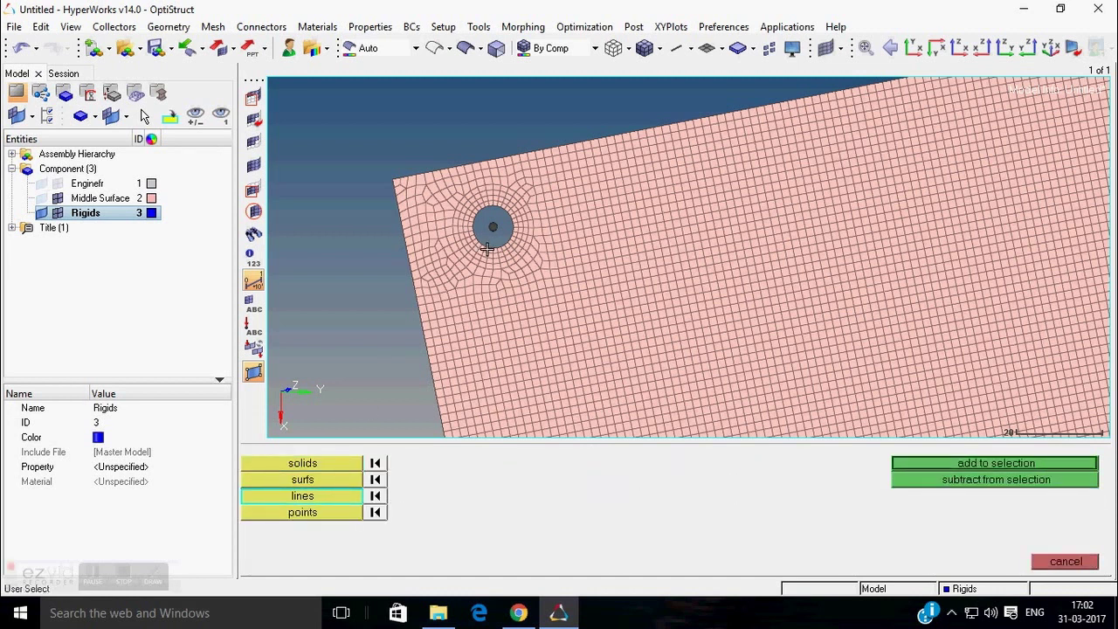
click(965, 465)
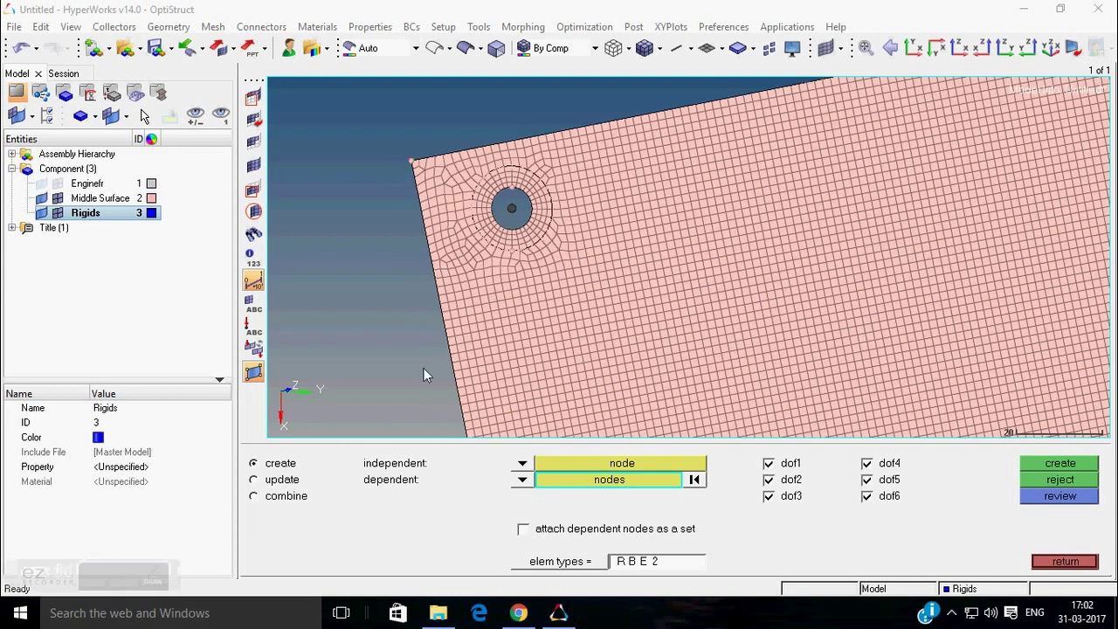
- Select the upper-left hole's edge nodes by its geometry line as dependent nodes and create the RBE2 rigid
click(644, 483)
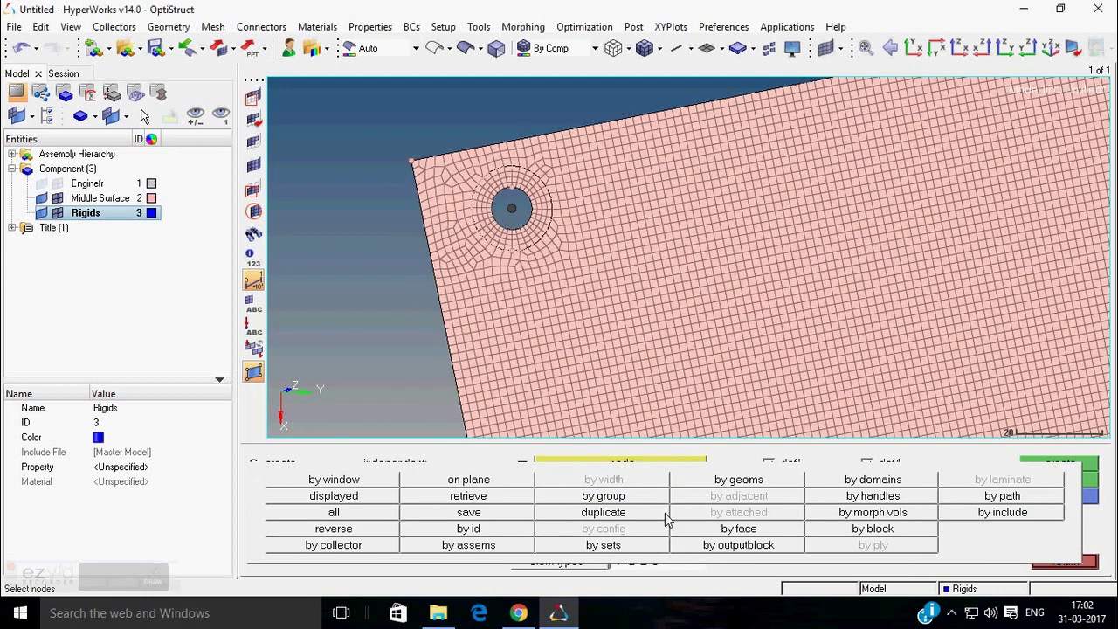
click(743, 480)
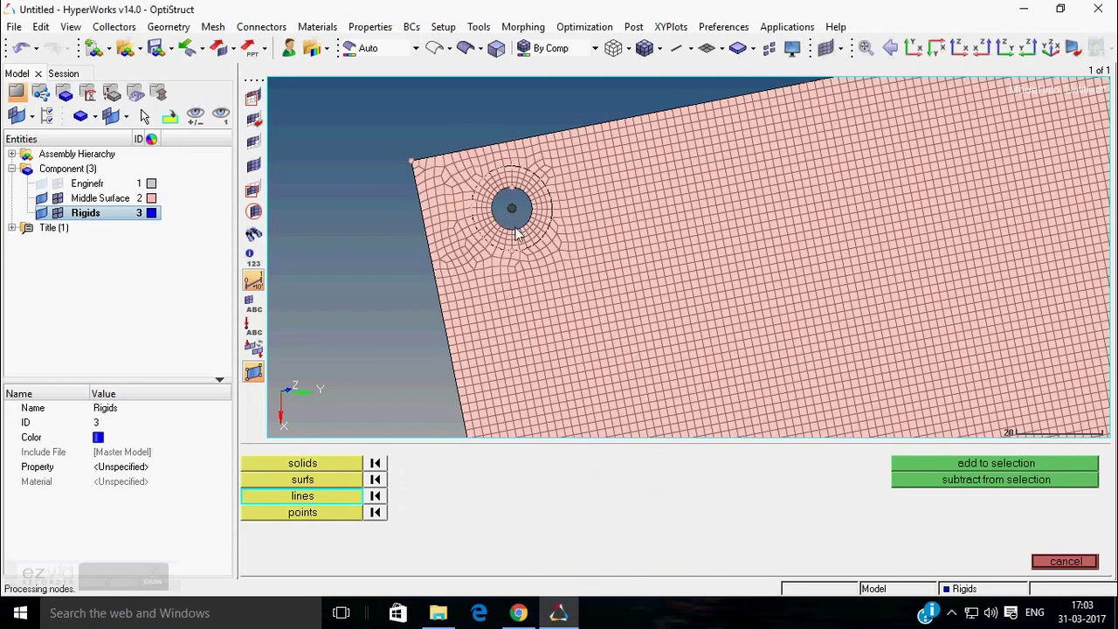
click(932, 467)
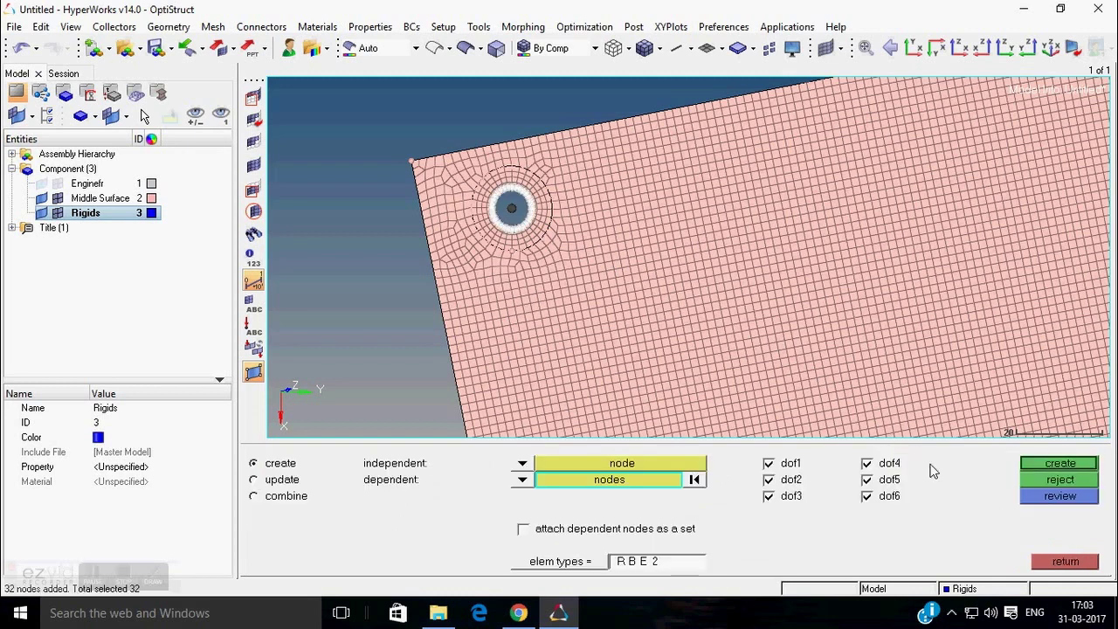
click(1058, 463)
- Create an RBE2 rigid at the upper-right hole, with its center node independent and the hole's edge-line nodes dependent
scroll(812, 381, down, 3)
ctrl+right_drag(906, 334, 596, 302)
scroll(791, 258, up, 5)
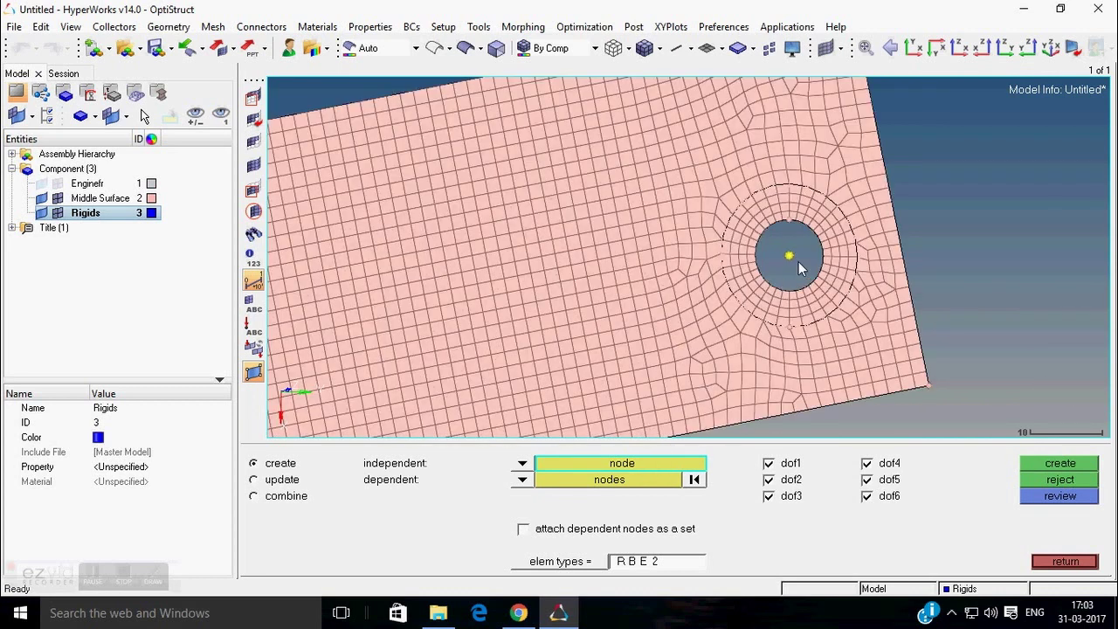
click(790, 256)
click(669, 481)
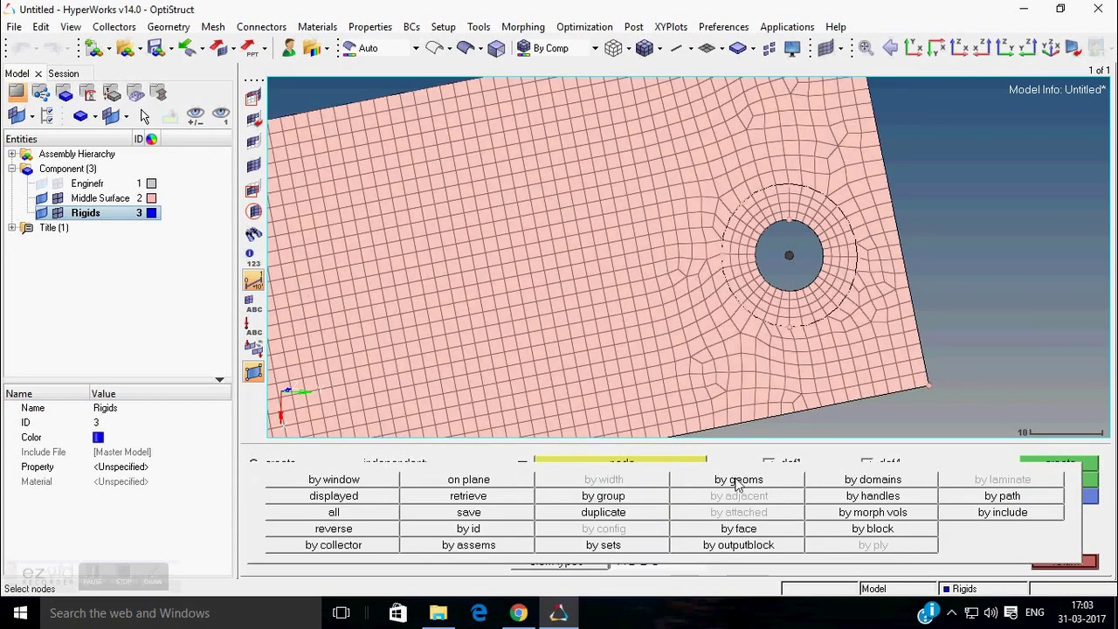
click(736, 481)
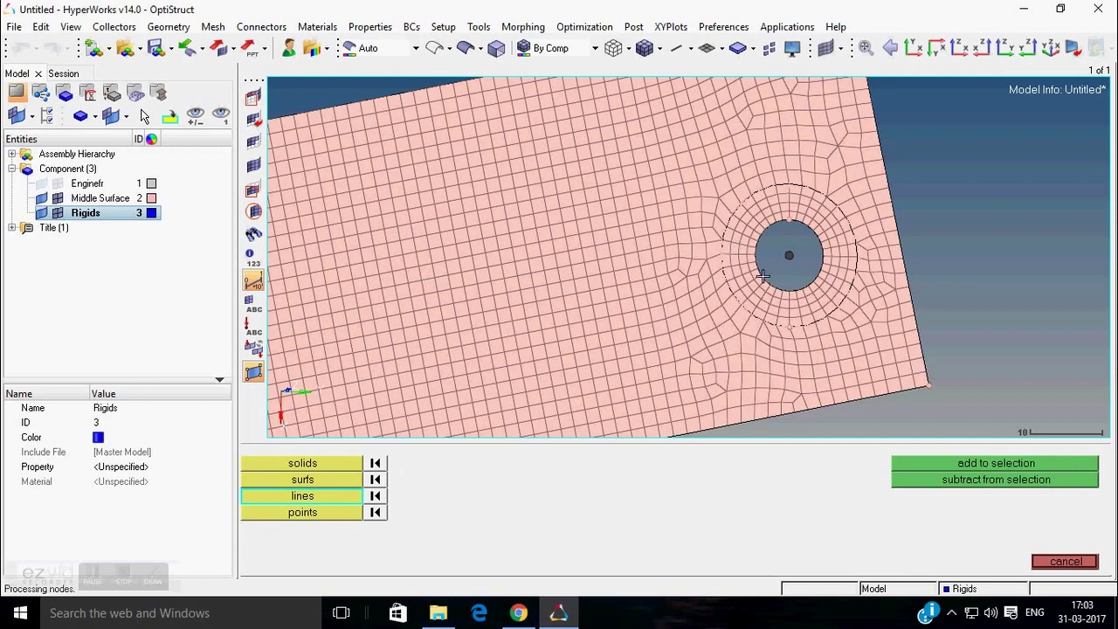
click(946, 464)
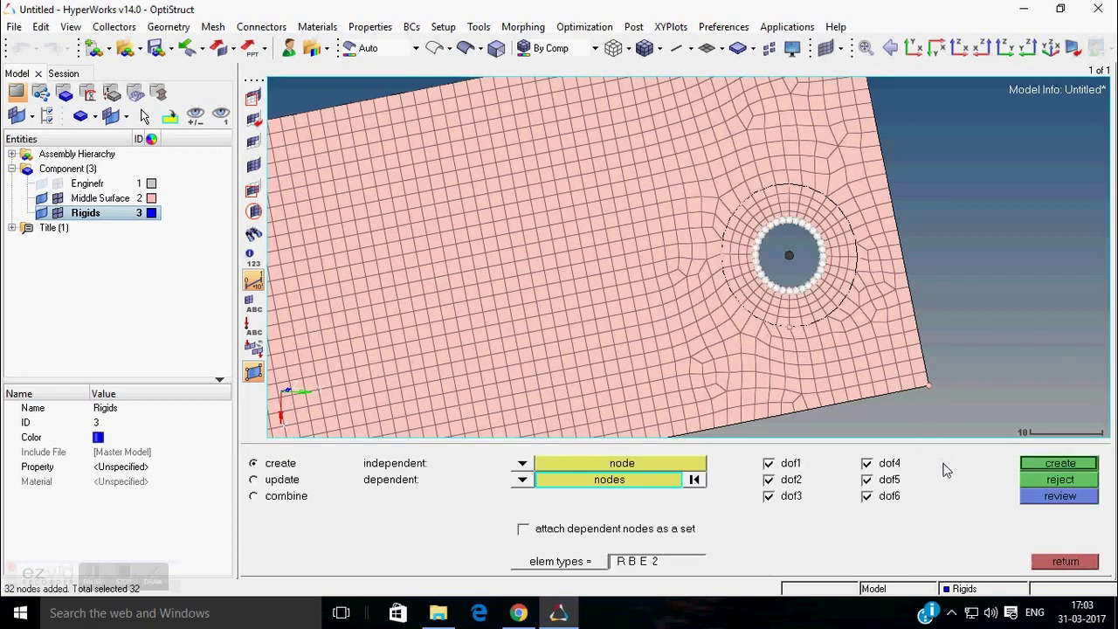
- Create an RBE2 rigid at the lower hole, linking its center node to the edge-line nodes, and leave the rigids command
scroll(642, 358, down, 3)
scroll(727, 310, up, 6)
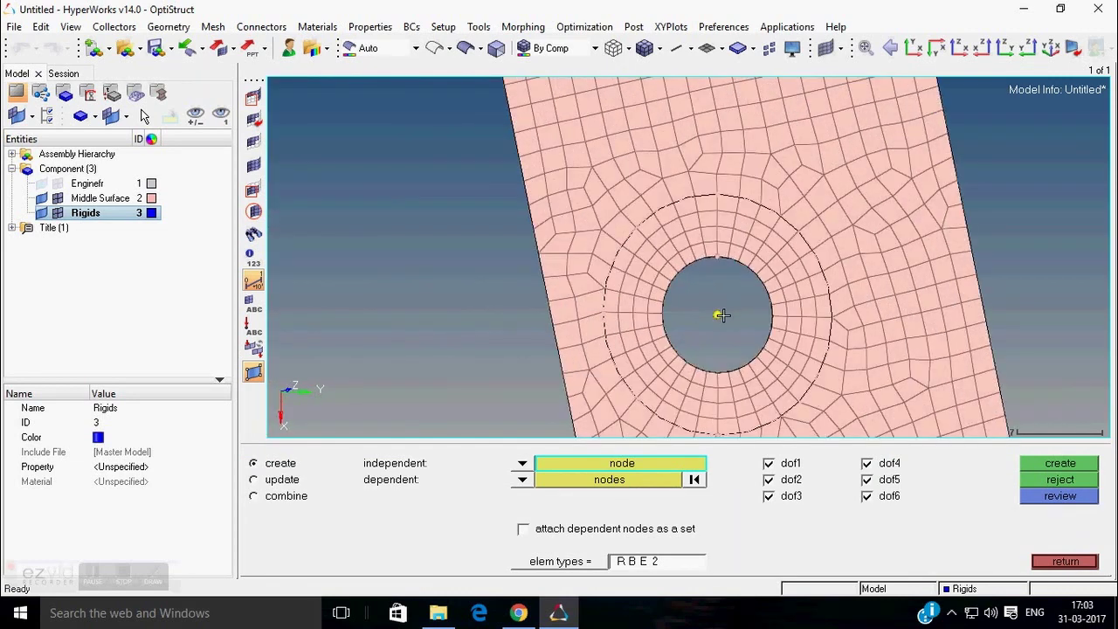
click(719, 314)
click(660, 481)
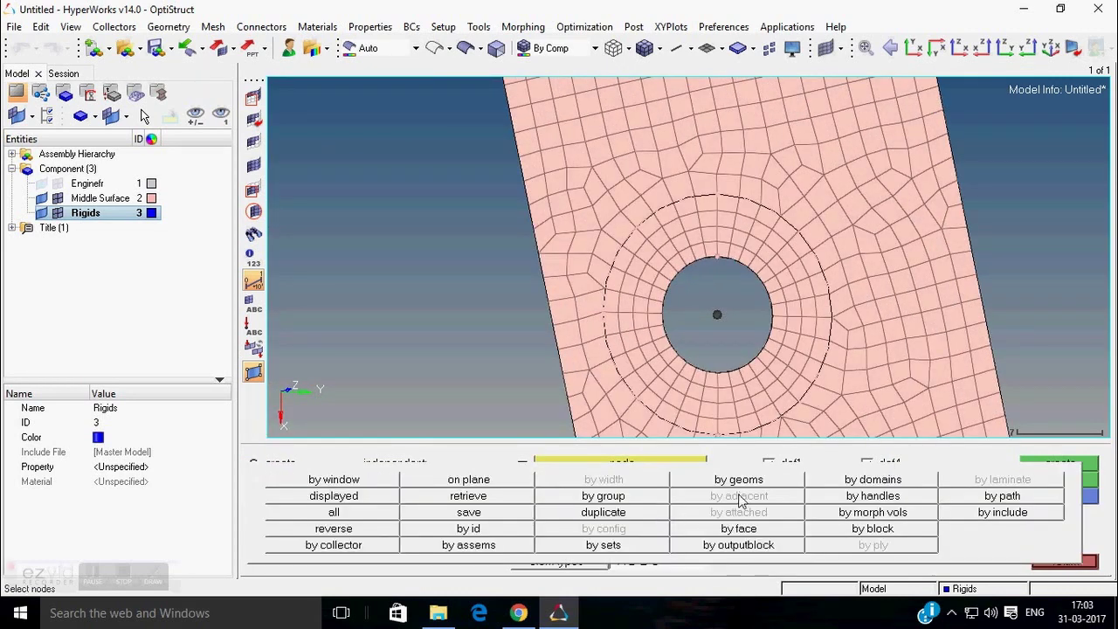
click(739, 480)
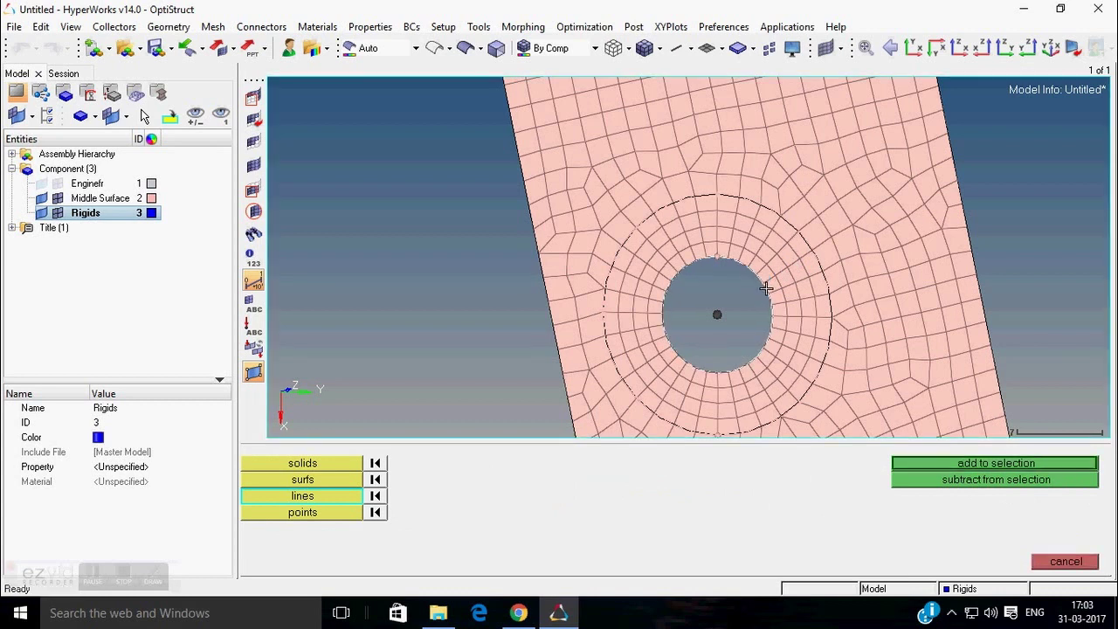
click(910, 462)
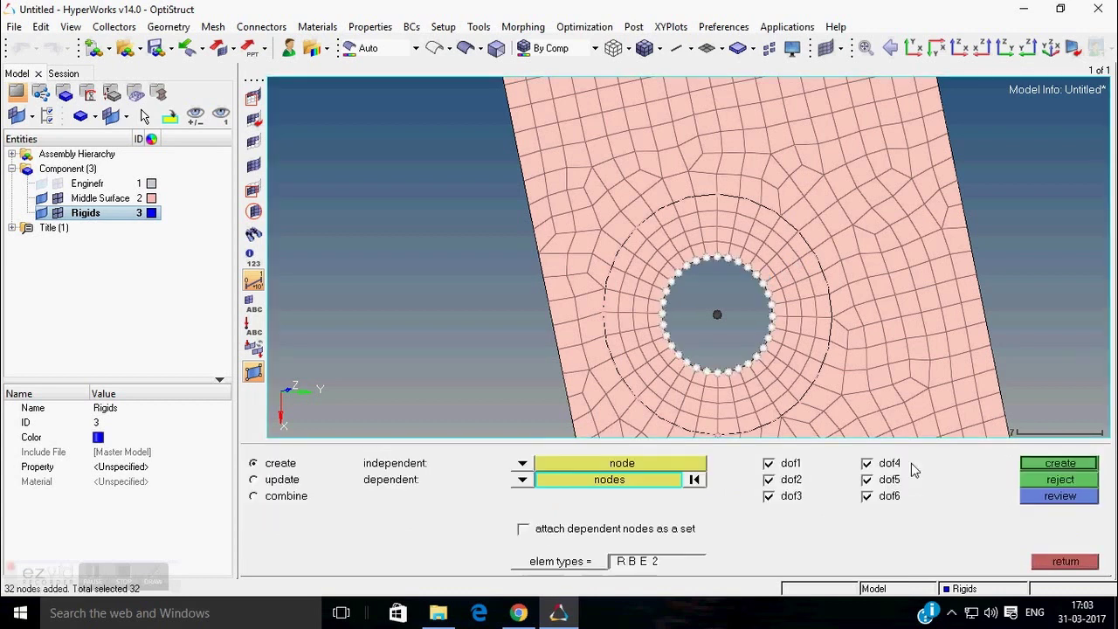
click(1054, 467)
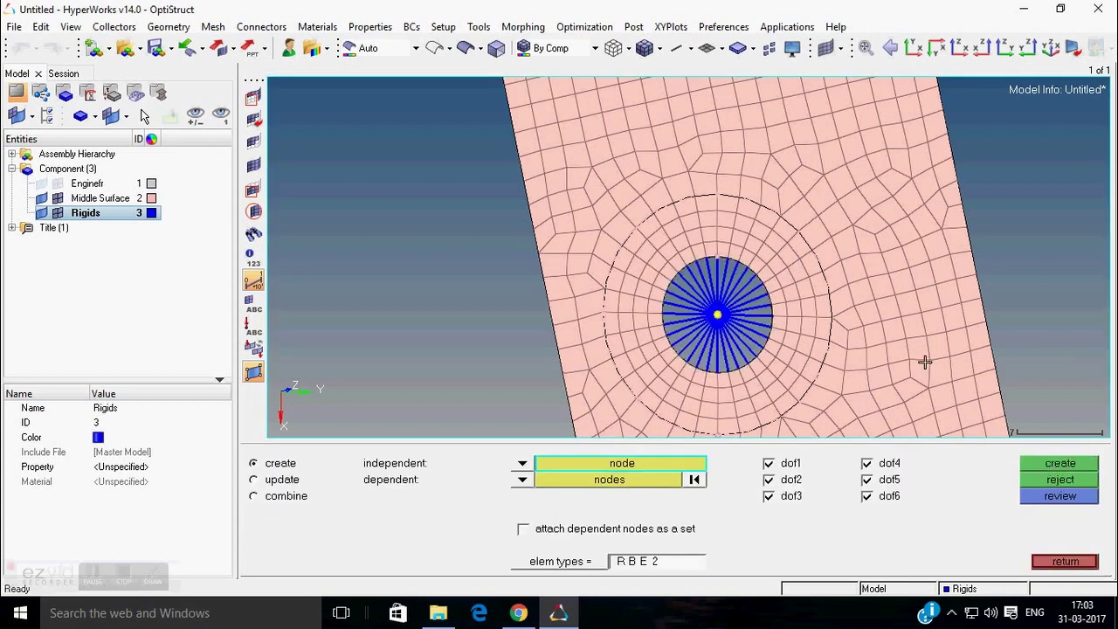
click(1065, 561)
- Clear all temporary nodes from the model
ctrl+scroll(780, 301, down, 7)
ctrl+right_drag(656, 193, 678, 367)
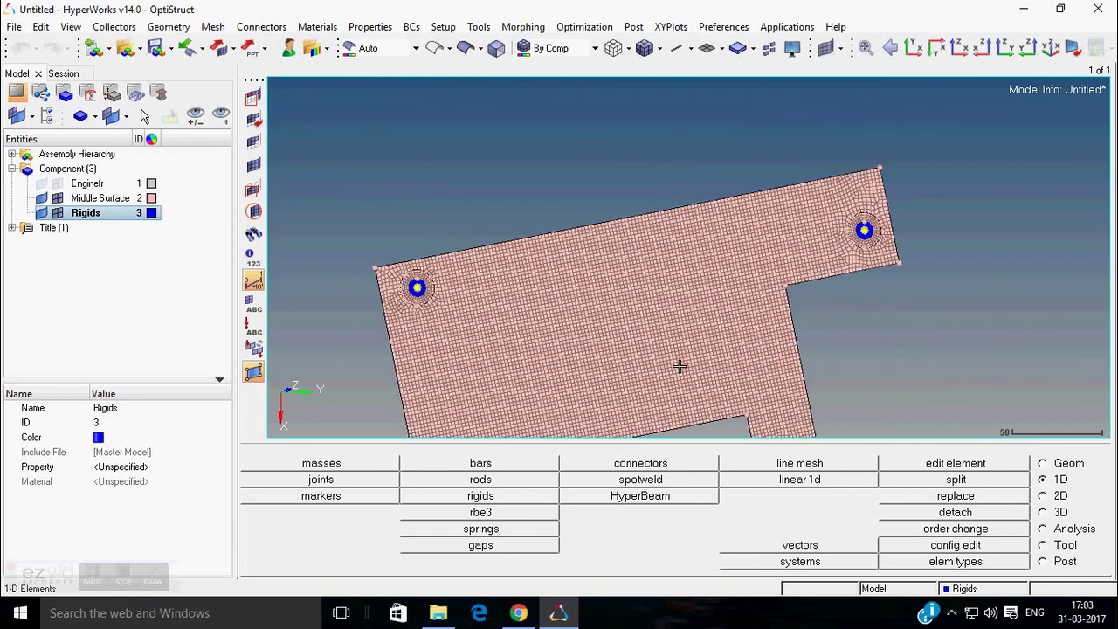
key(shift+F2)
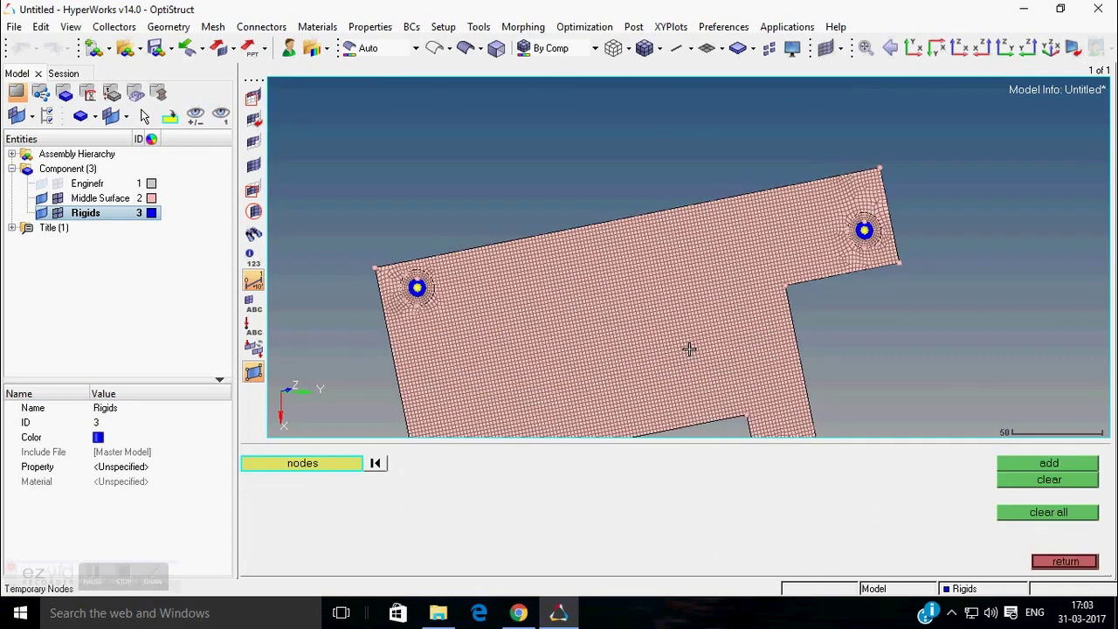
click(1040, 513)
click(1066, 562)
ctrl+right_drag(682, 330, 644, 207)
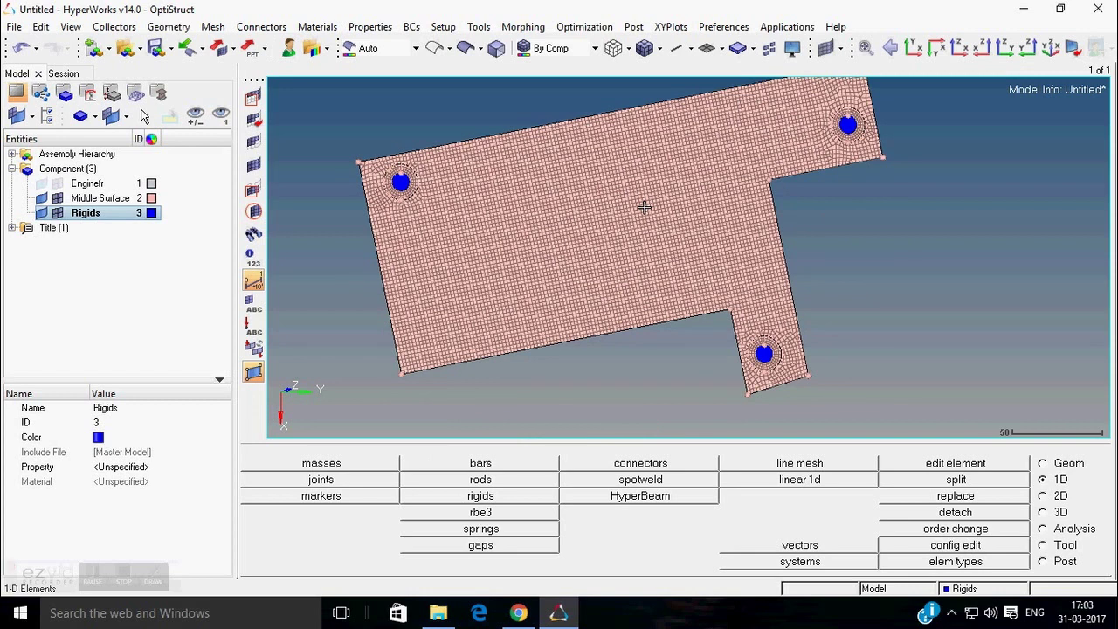
- Create a new material named Al 6061 T6
right_click(138, 297)
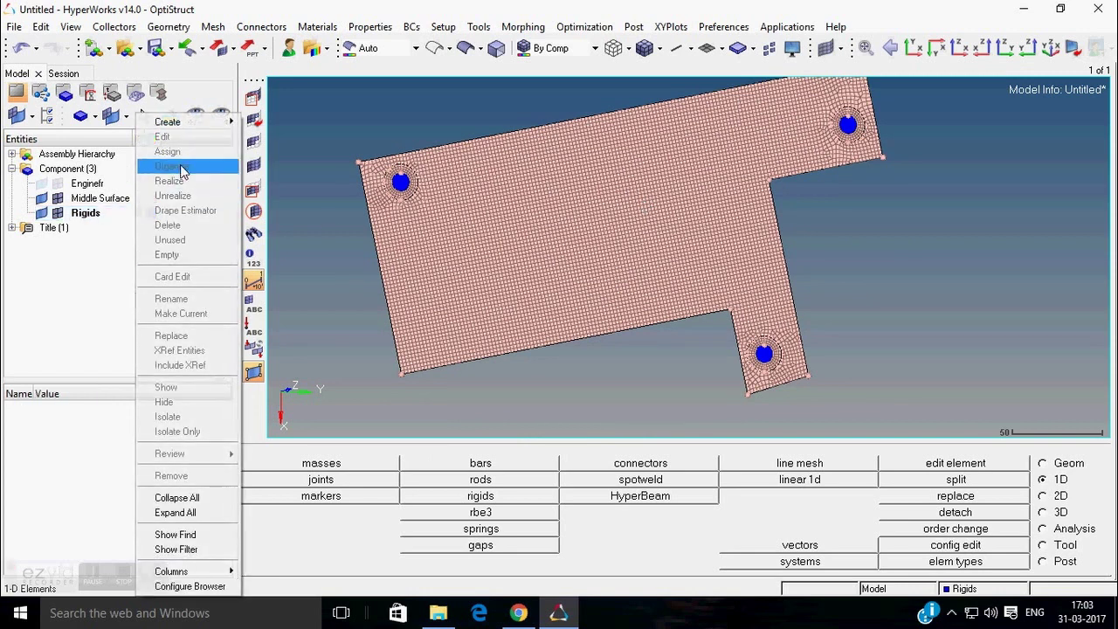
mouse_move(188, 122)
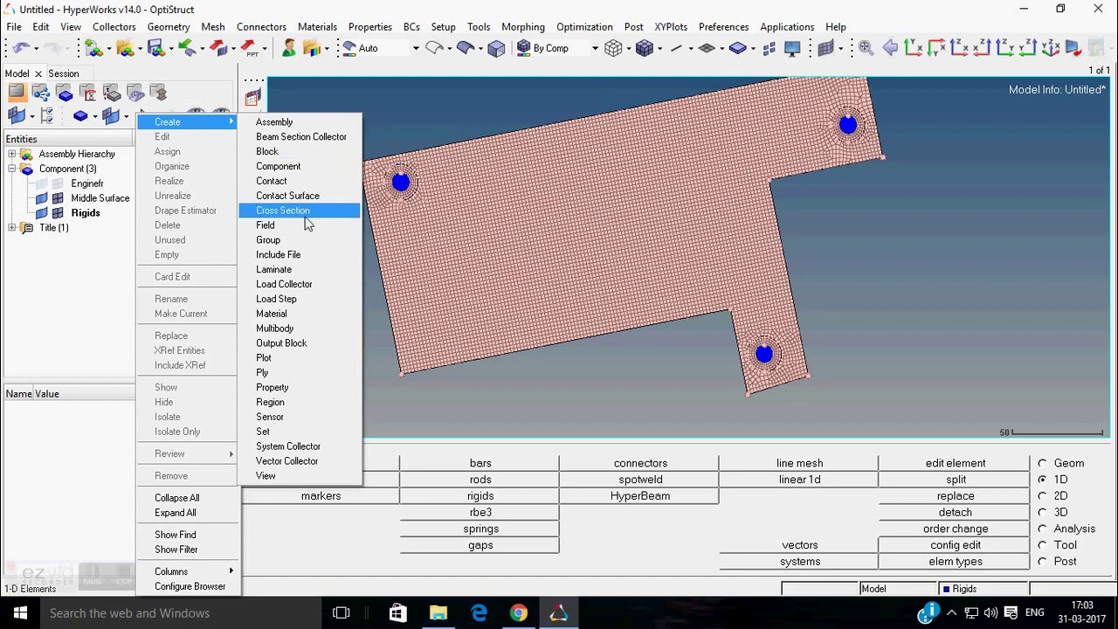
click(316, 320)
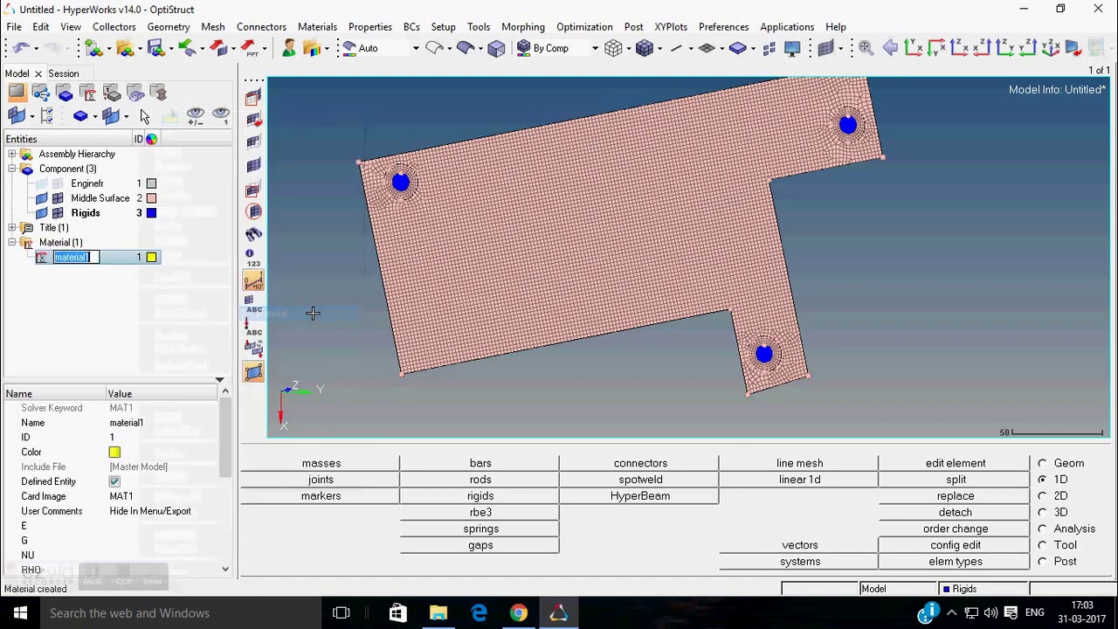
text(A)
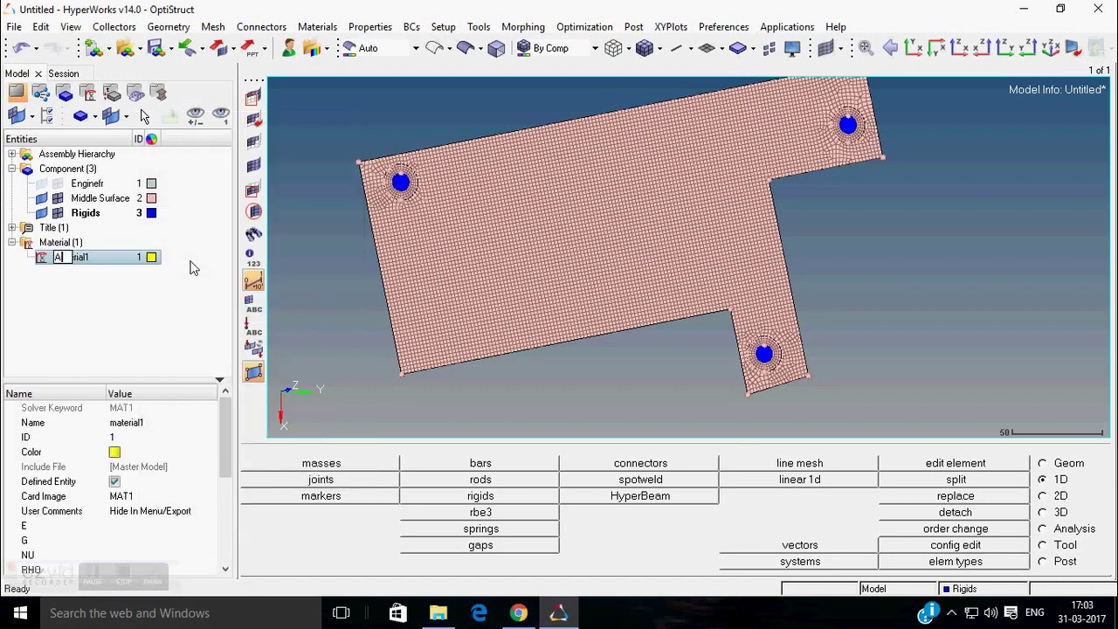
text(l 6061 T6)
key(Return)
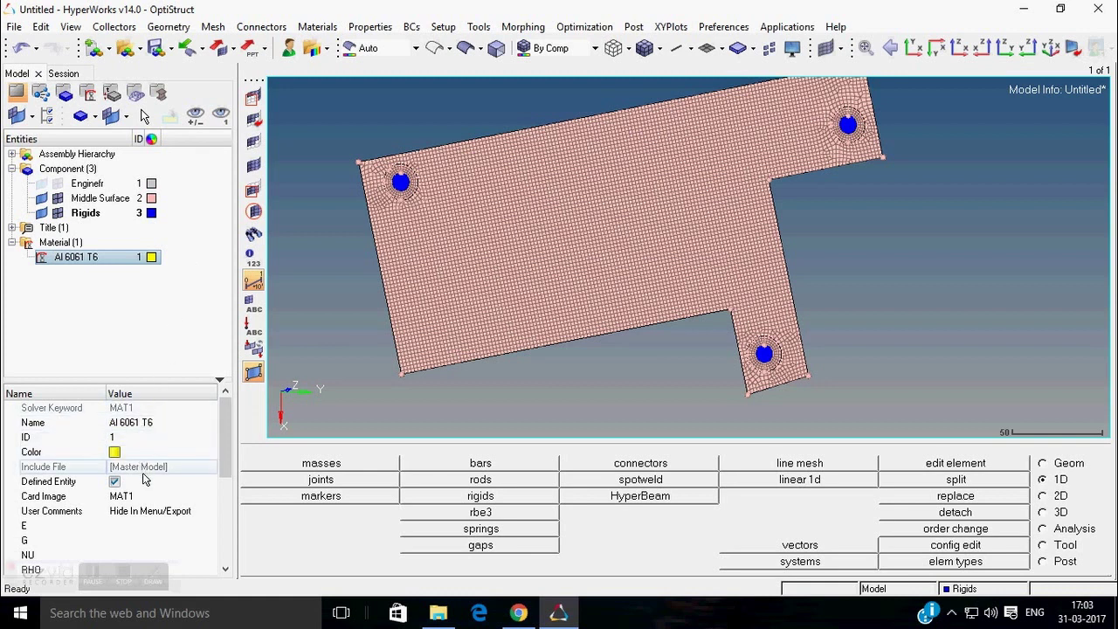
- Set the Al 6061 T6 material's elastic modulus E to 70000 and Poisson's ratio NU to 0.33
click(149, 526)
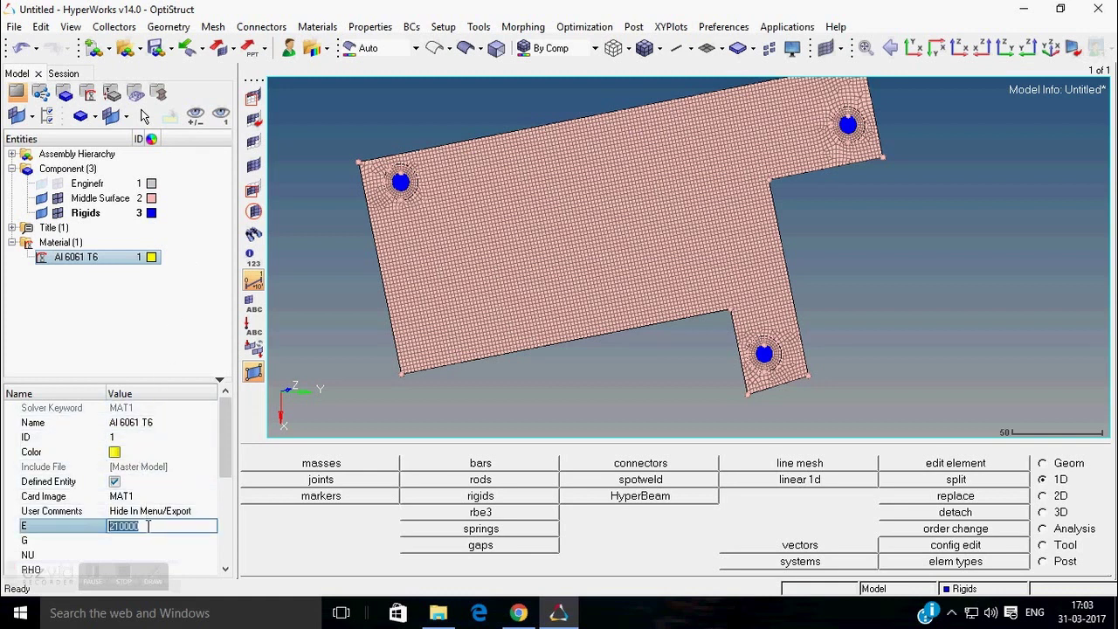
click(119, 526)
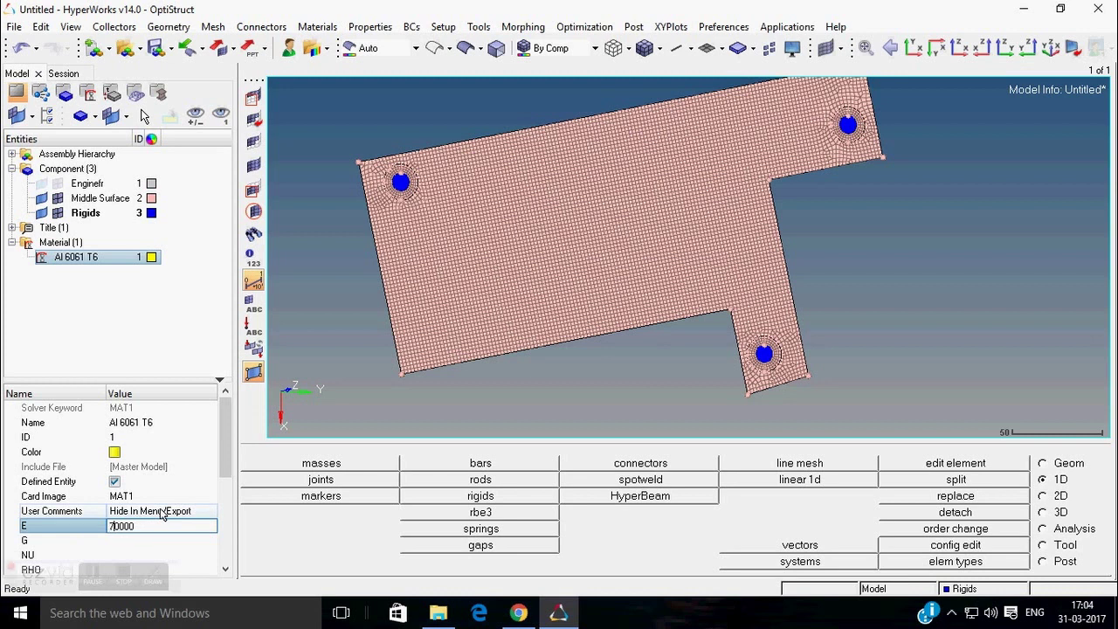
drag(225, 456, 227, 486)
click(164, 469)
click(162, 483)
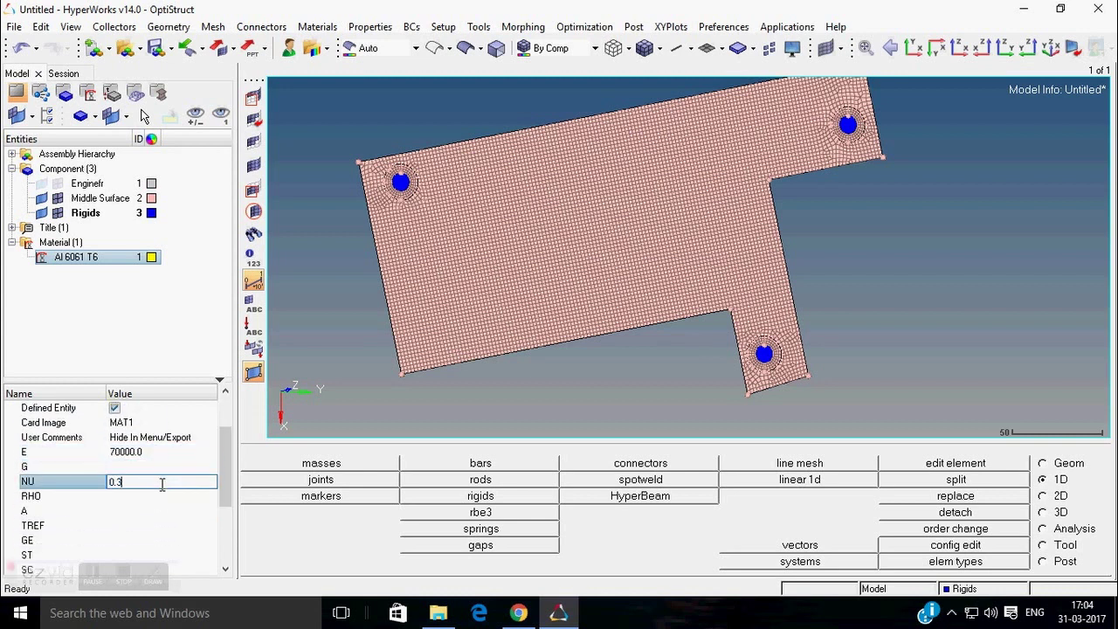
text(0.33)
- Set the Al 6061 T6 material's density RHO to 2.7e-009
click(159, 496)
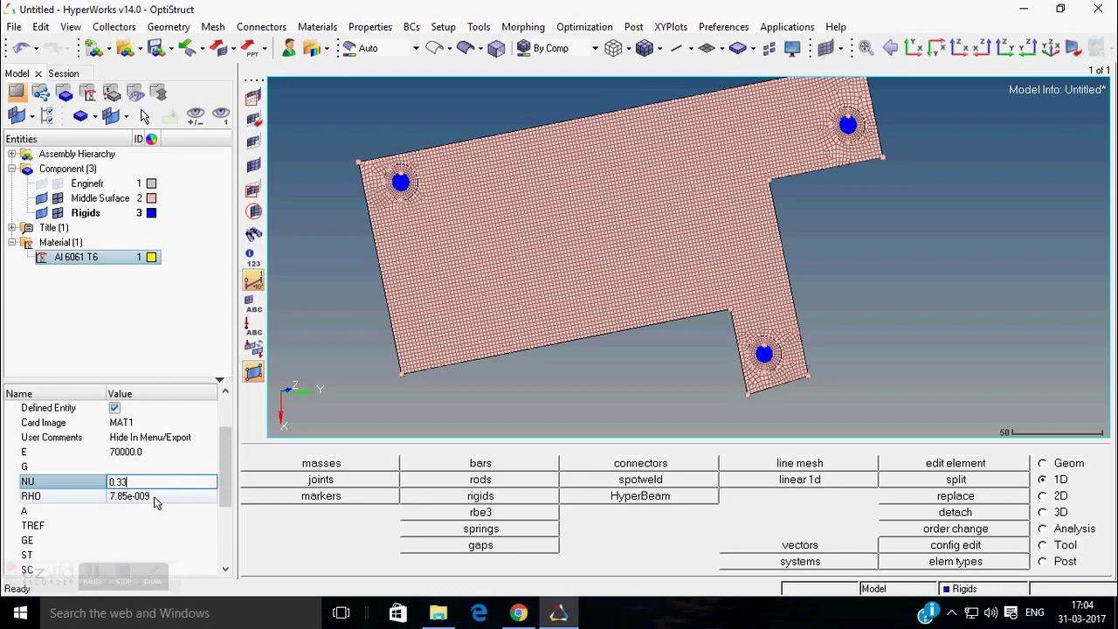
click(155, 497)
click(131, 495)
key(BackSpace)
key(BackSpace)
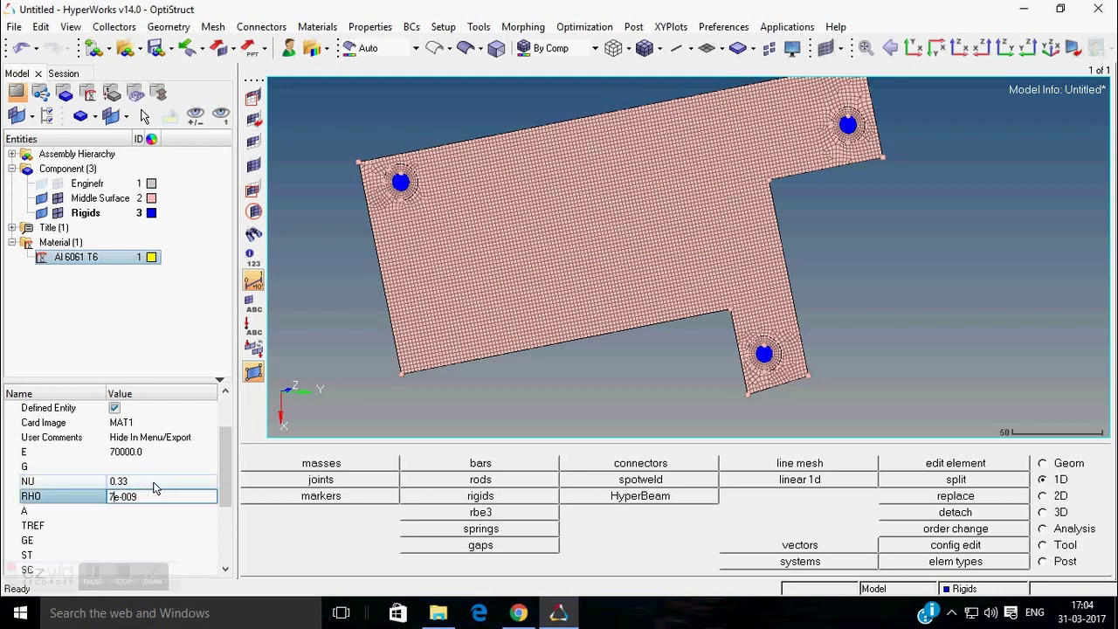
text(2.)
key(Return)
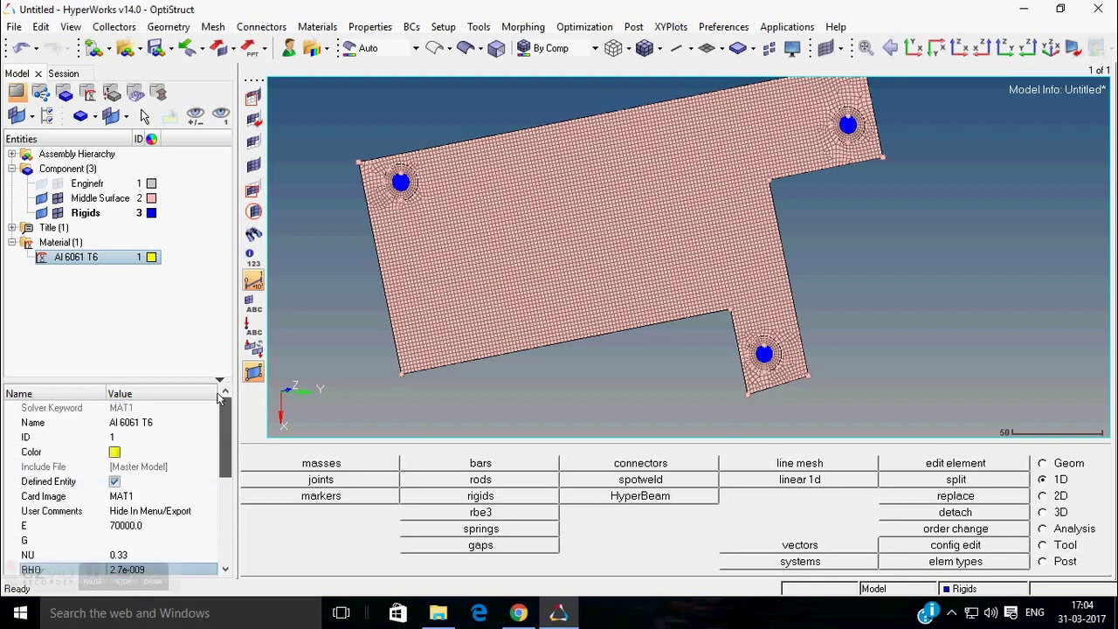
- Create a new property named Mount
click(160, 305)
right_click(160, 305)
mouse_move(219, 122)
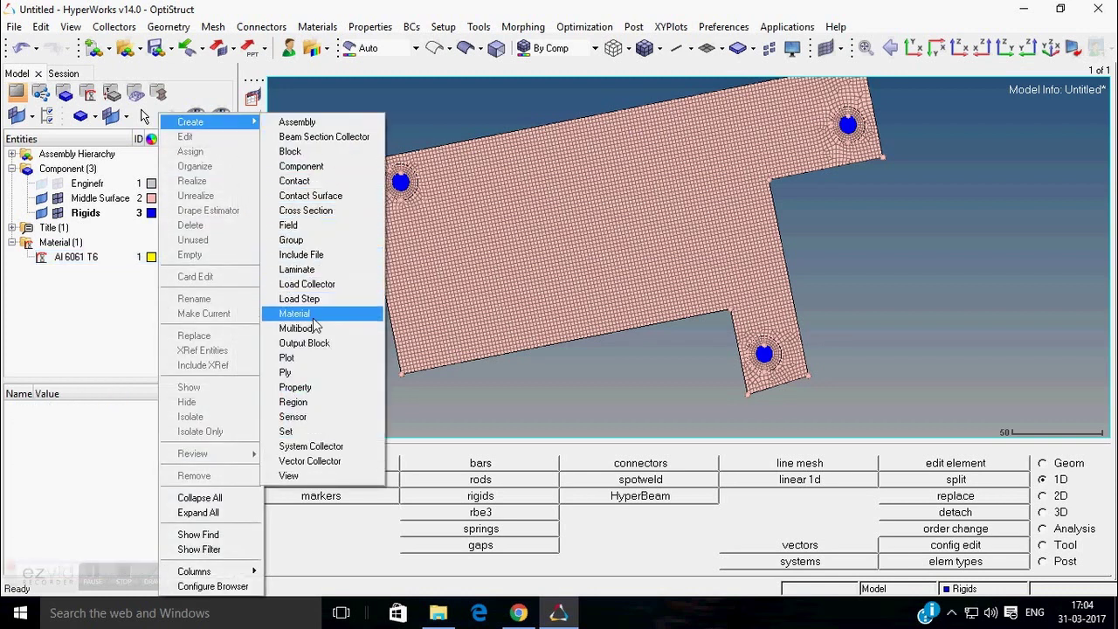
click(301, 387)
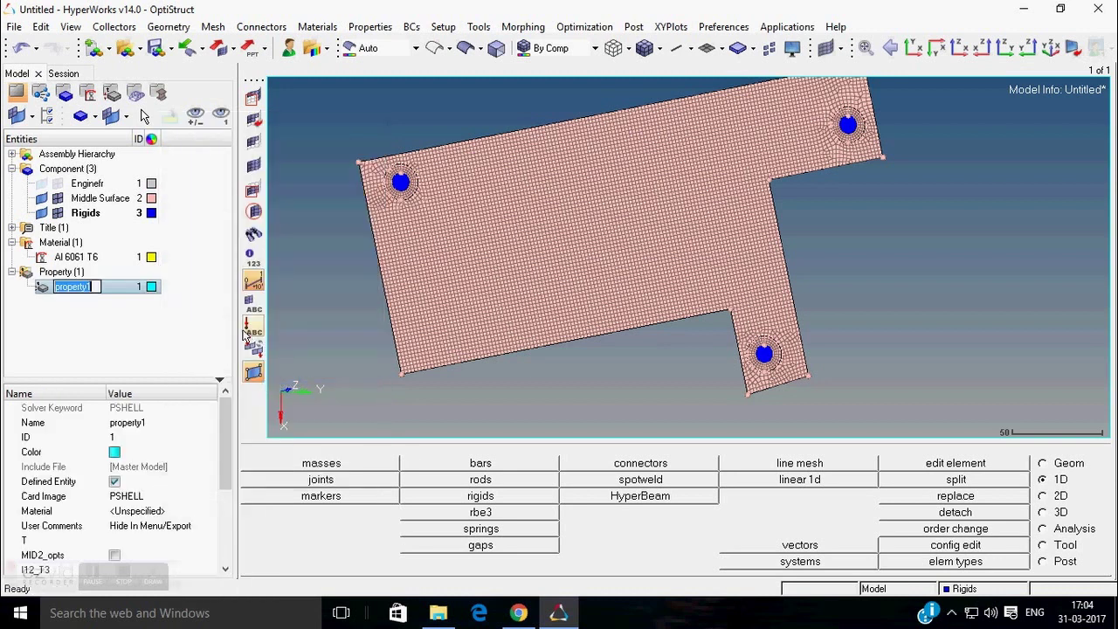
text(Mounts)
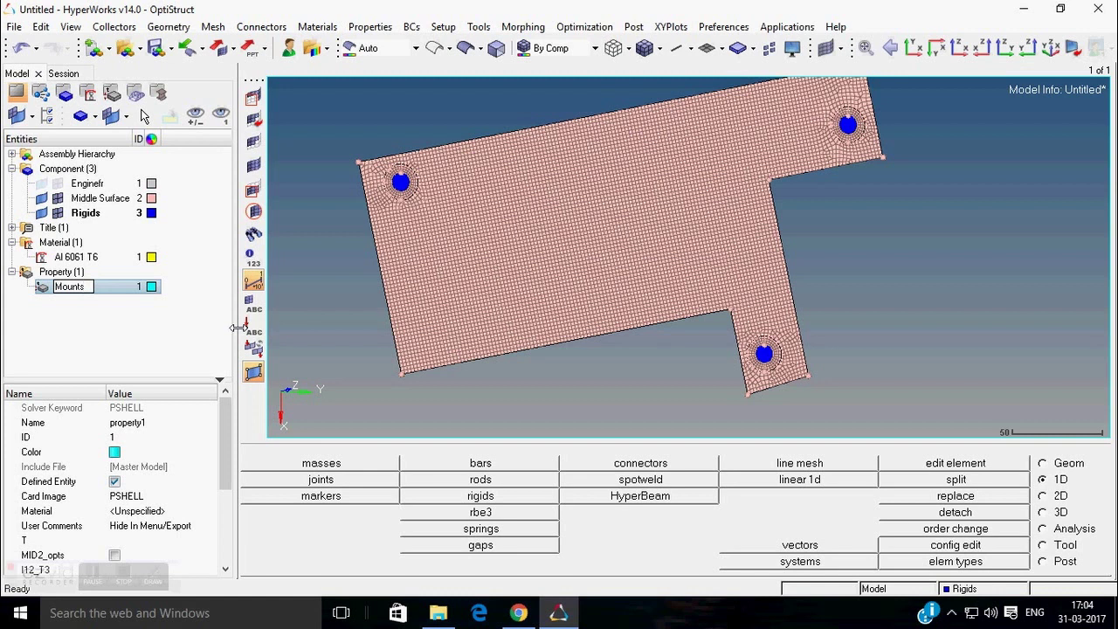
key(Return)
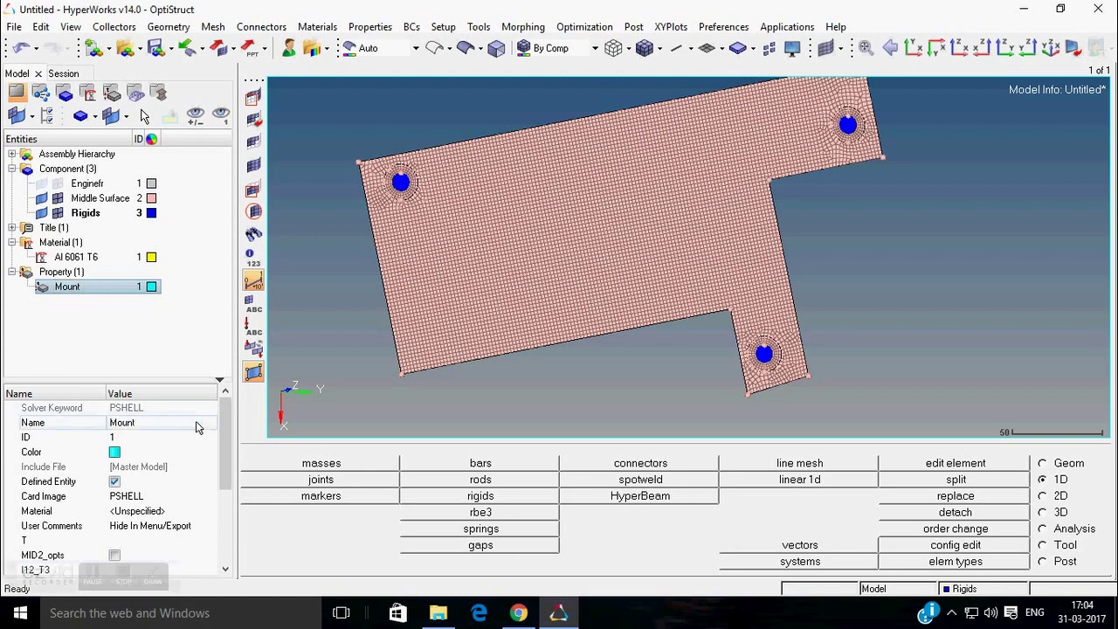
- Assign the Al 6061 T6 material to the Mount property and set its thickness T to 10.0
click(148, 511)
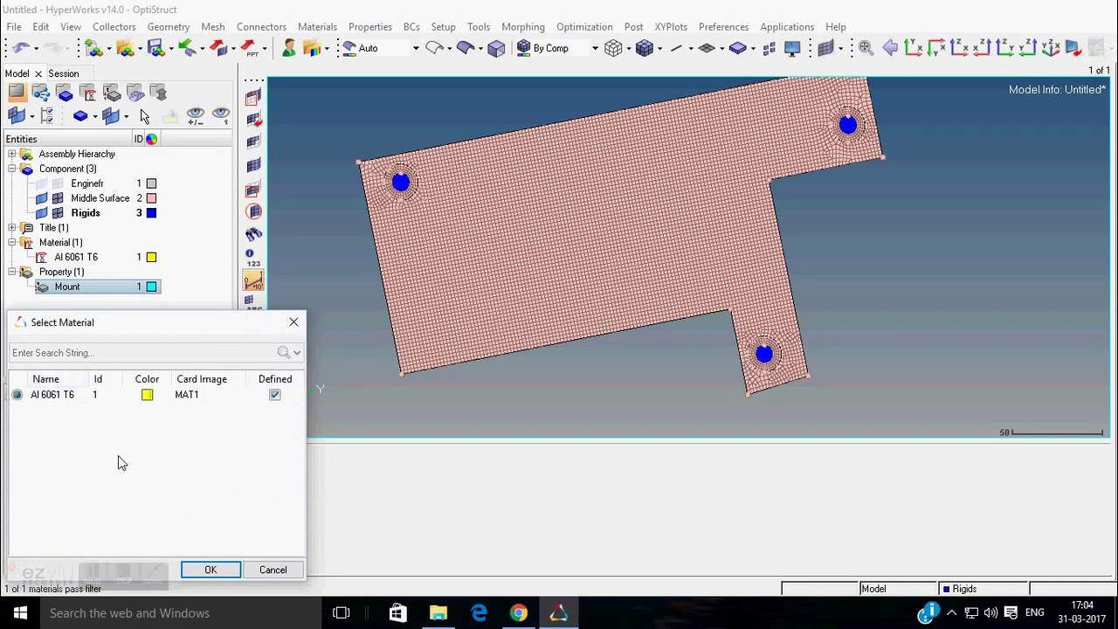
click(211, 569)
scroll(221, 433, down, 1)
scroll(221, 432, down, 5)
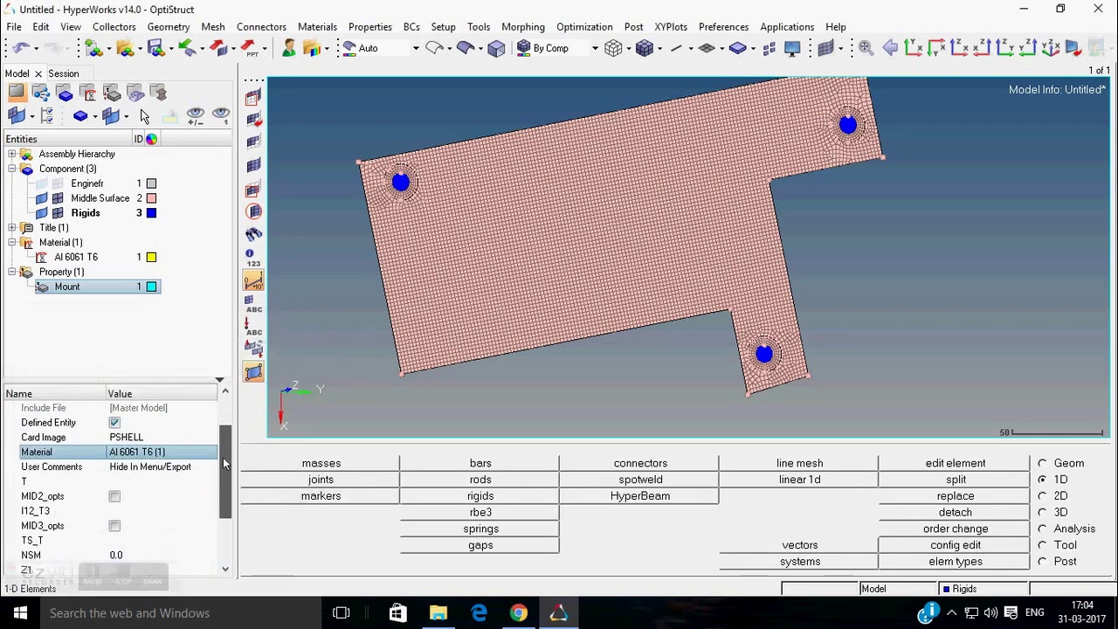
click(168, 452)
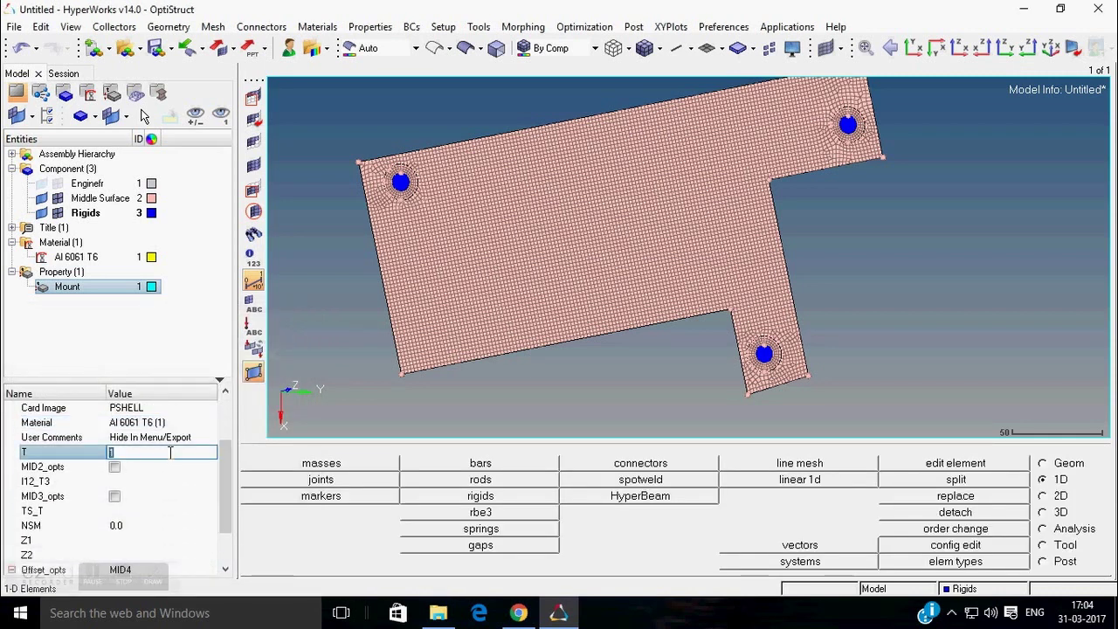
key(Return)
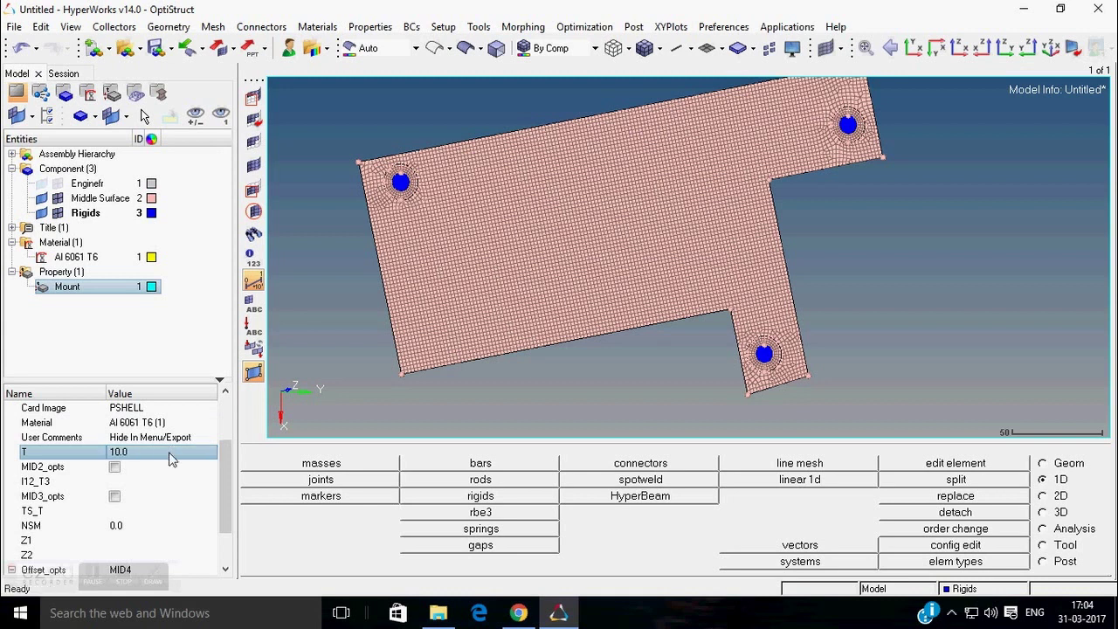
drag(228, 469, 227, 427)
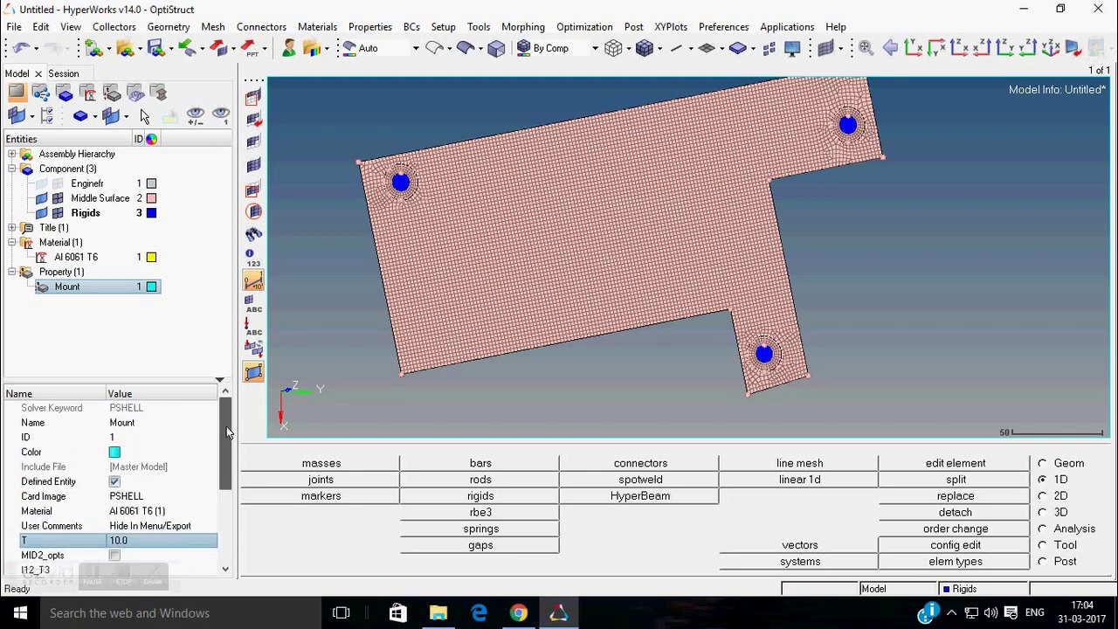
- Assign the Mount property to the Middle Surface component
click(172, 356)
click(119, 199)
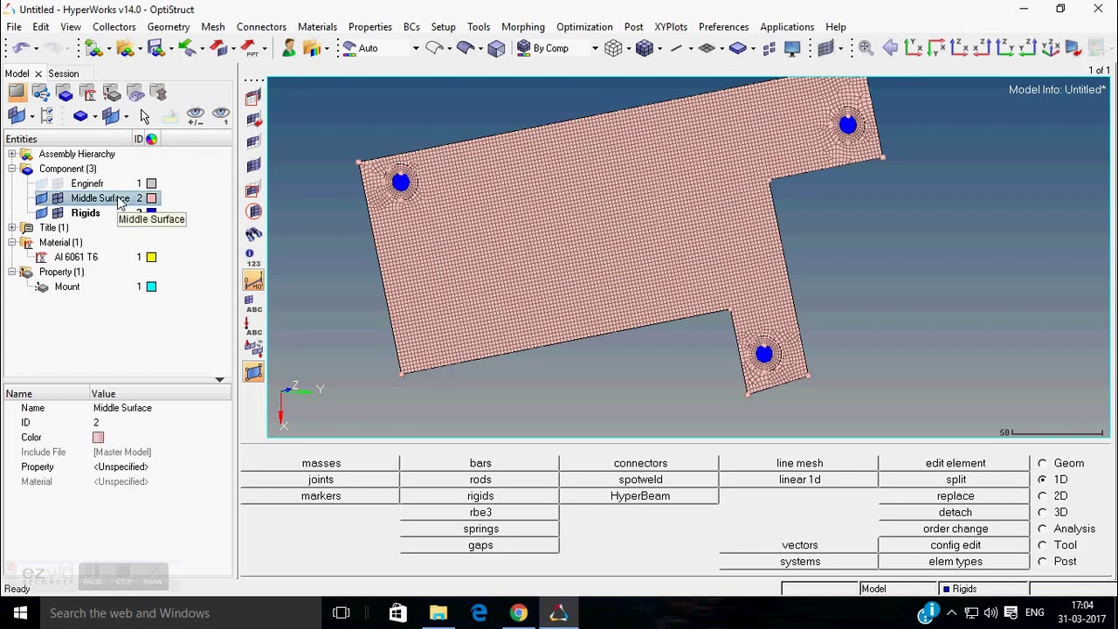
click(127, 467)
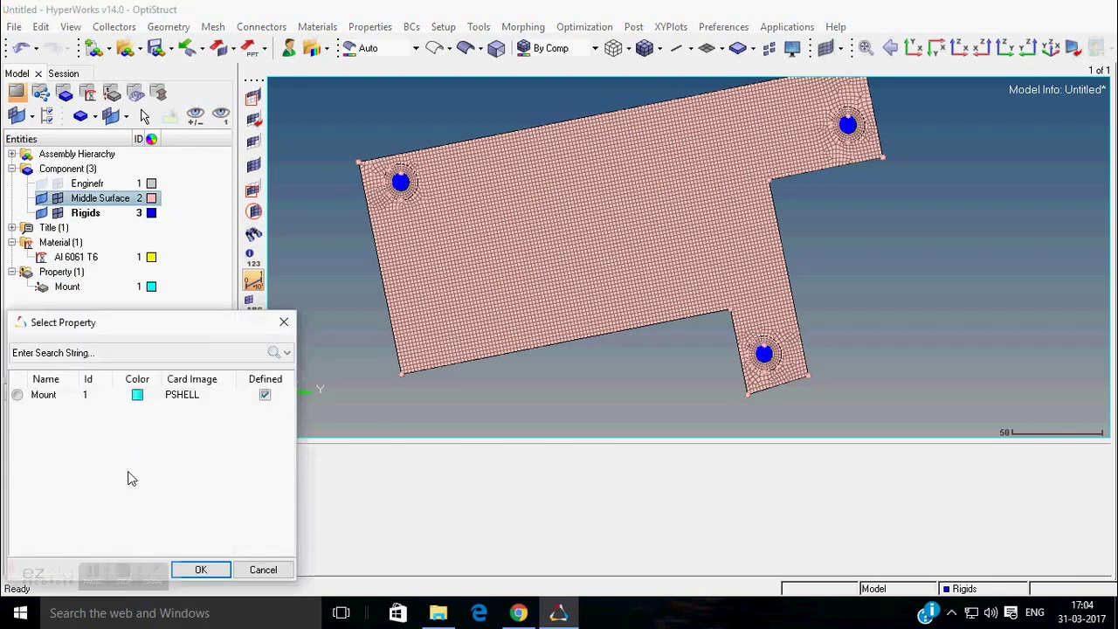
click(43, 396)
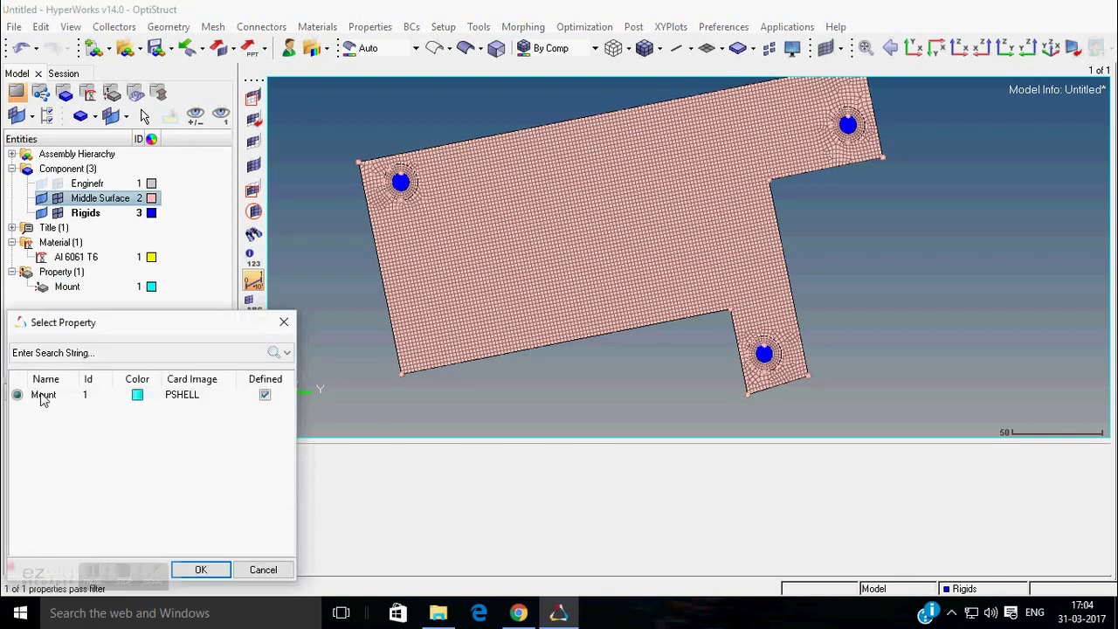
click(200, 569)
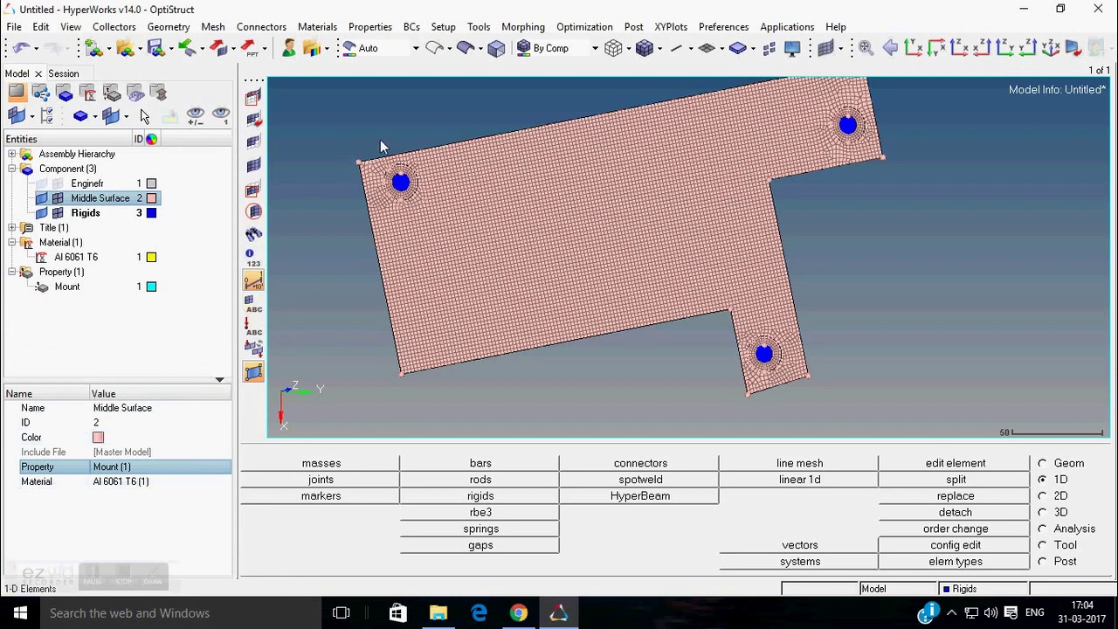
- Check the assignments by colouring the mesh by property and by material, and return the colouring to By Comp
click(587, 49)
click(580, 89)
click(587, 49)
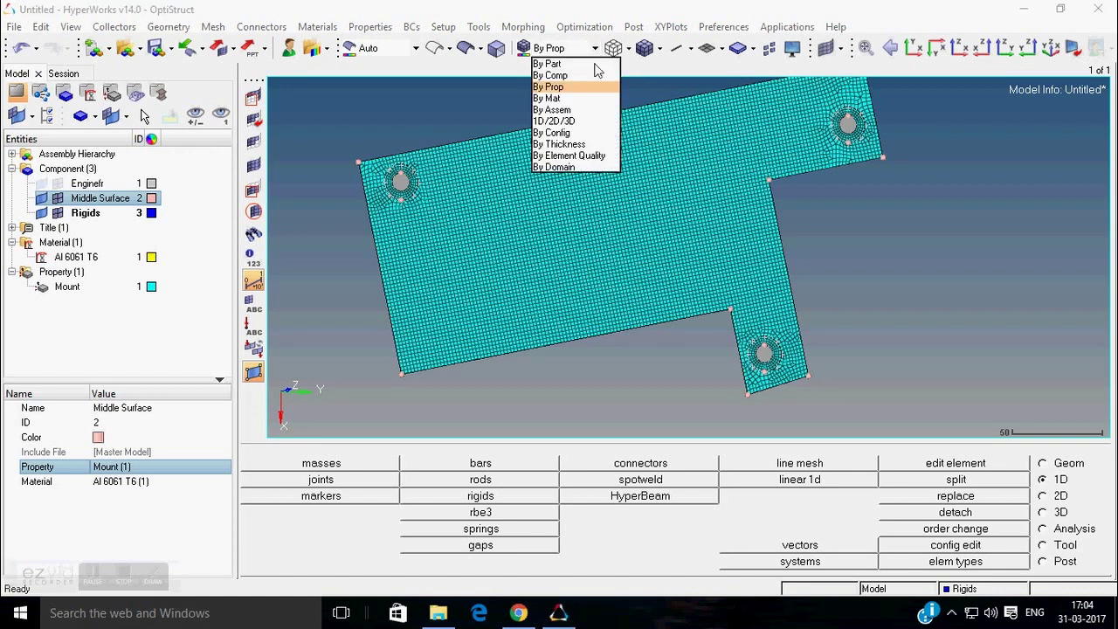
click(587, 101)
click(569, 54)
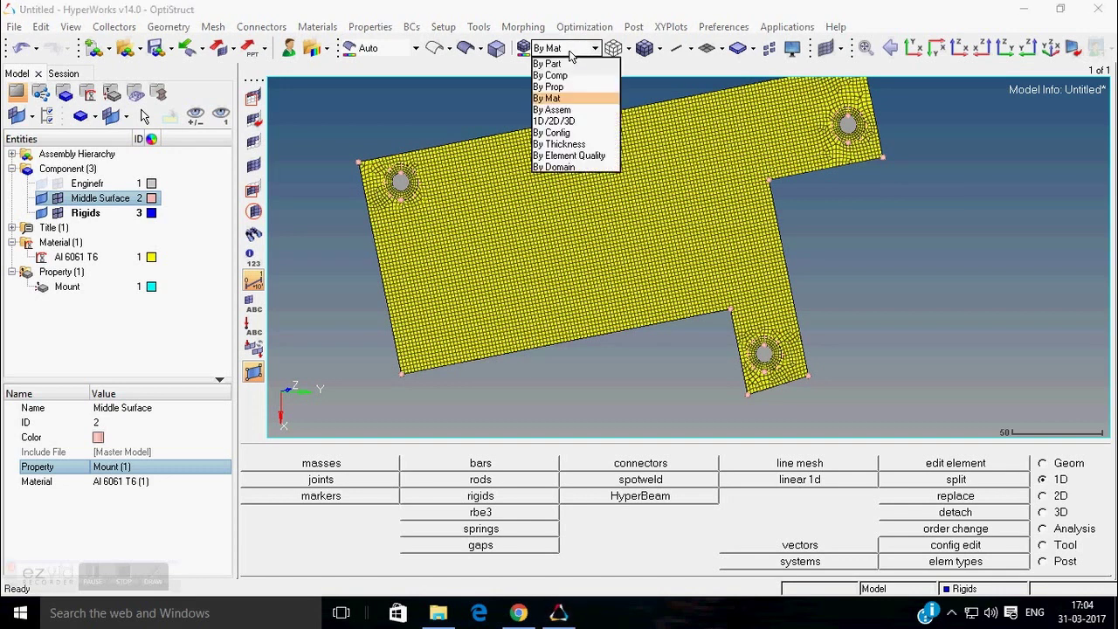
click(567, 78)
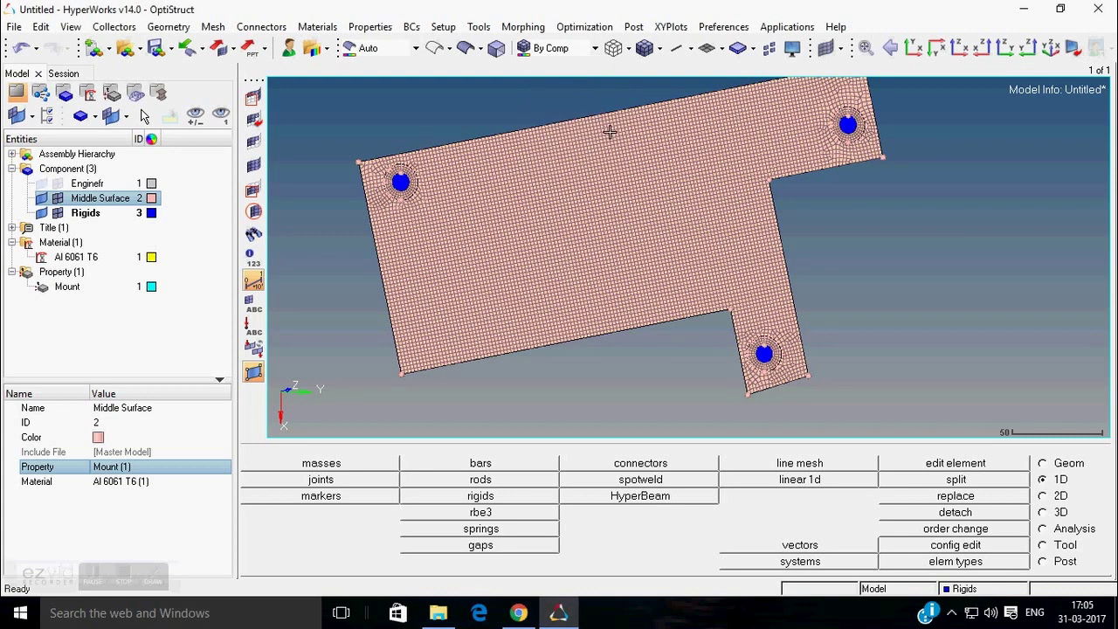